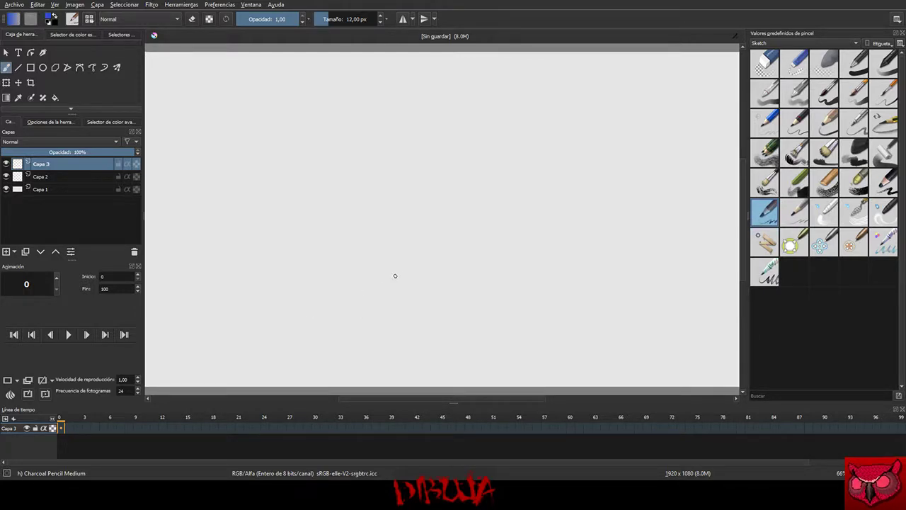
Step: Scribble a zigzag, a short curved stroke and a small oval on Capa 3 with the blue charcoal pencil
{"action": "left_click_drag", "start_coordinate": [364, 237], "coordinate": [395, 305]}
{"action": "left_click_drag", "start_coordinate": [310, 244], "coordinate": [303, 252]}
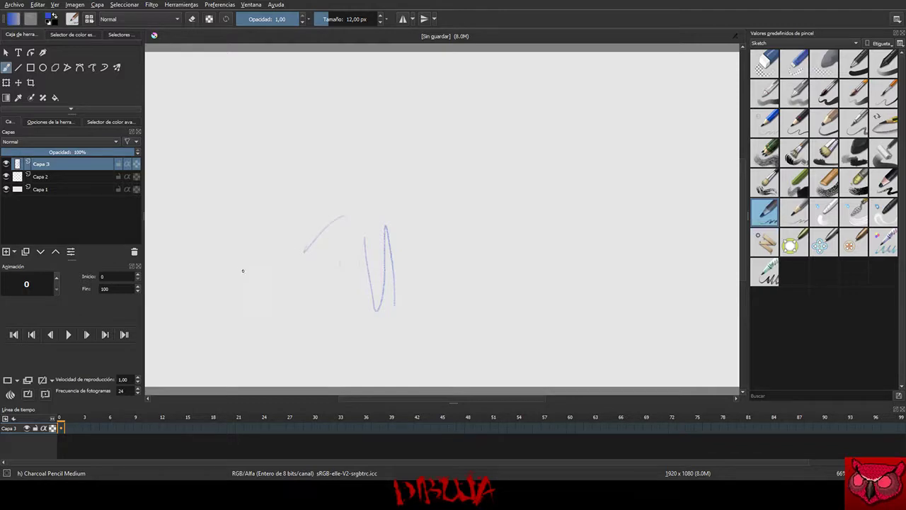
{"action": "left_click_drag", "start_coordinate": [249, 246], "coordinate": [248, 268]}
Step: Create a blank animation frame at frame 0 of Capa 3
{"action": "left_click", "coordinate": [70, 428]}
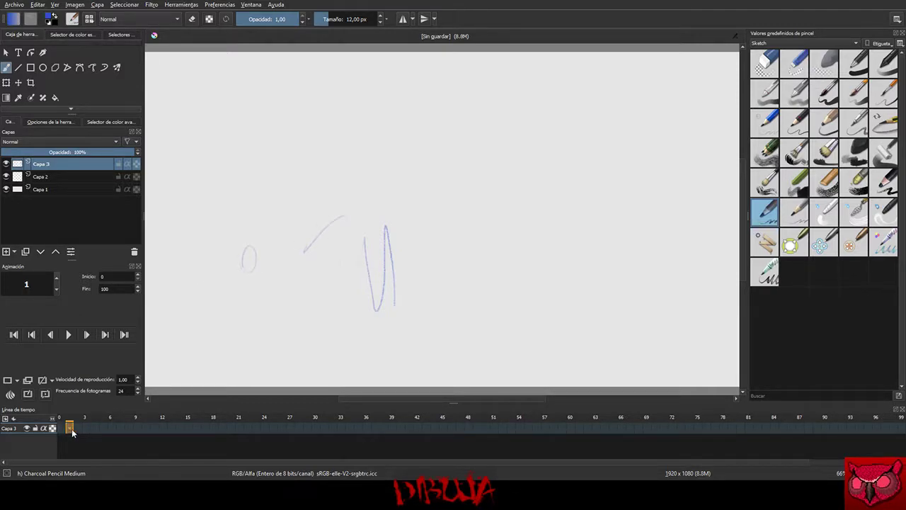
{"action": "left_click", "coordinate": [61, 429]}
{"action": "right_click", "coordinate": [61, 429]}
{"action": "left_click", "coordinate": [65, 432]}
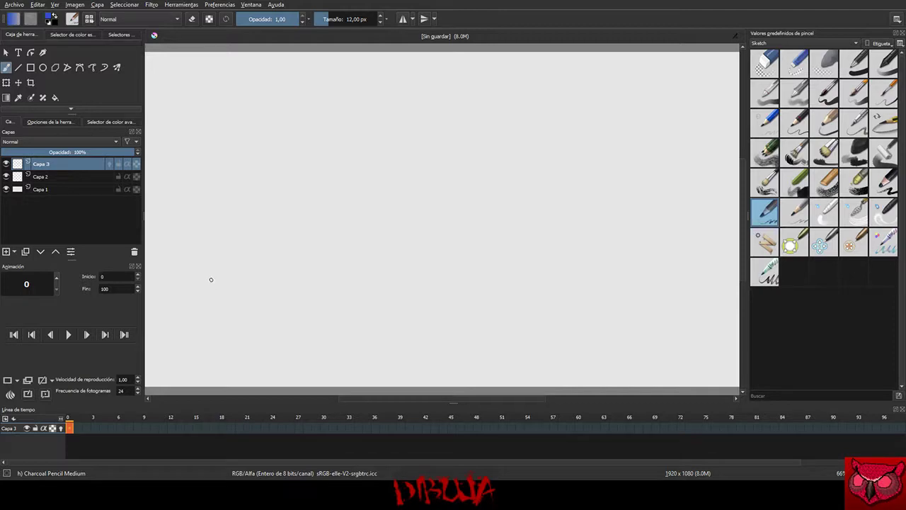
{"action": "mouse_move", "coordinate": [223, 261]}
{"action": "left_mouse_down"}
{"action": "mouse_move", "coordinate": [219, 286]}
{"action": "mouse_move", "coordinate": [253, 284]}
{"action": "mouse_move", "coordinate": [271, 247]}
{"action": "mouse_move", "coordinate": [264, 250]}
{"action": "mouse_move", "coordinate": [279, 273]}
{"action": "left_mouse_up"}
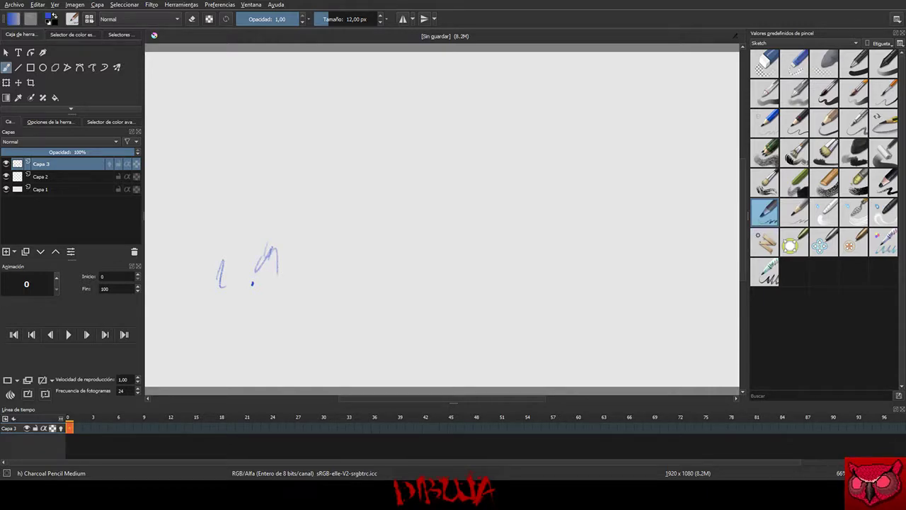
{"action": "left_click", "coordinate": [294, 161]}
{"action": "left_click_drag", "start_coordinate": [429, 195], "coordinate": [463, 225]}
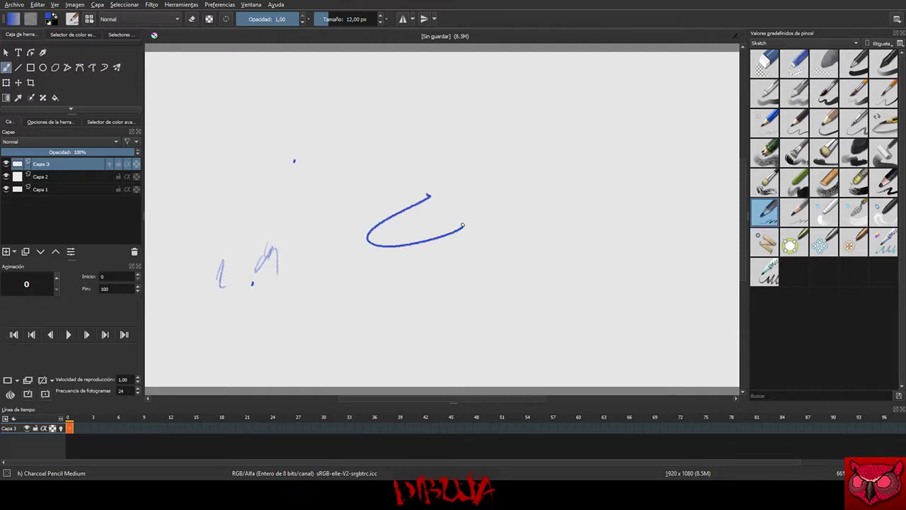
{"action": "key", "text": "ctrl+z"}
{"action": "left_click_drag", "start_coordinate": [352, 216], "coordinate": [342, 262]}
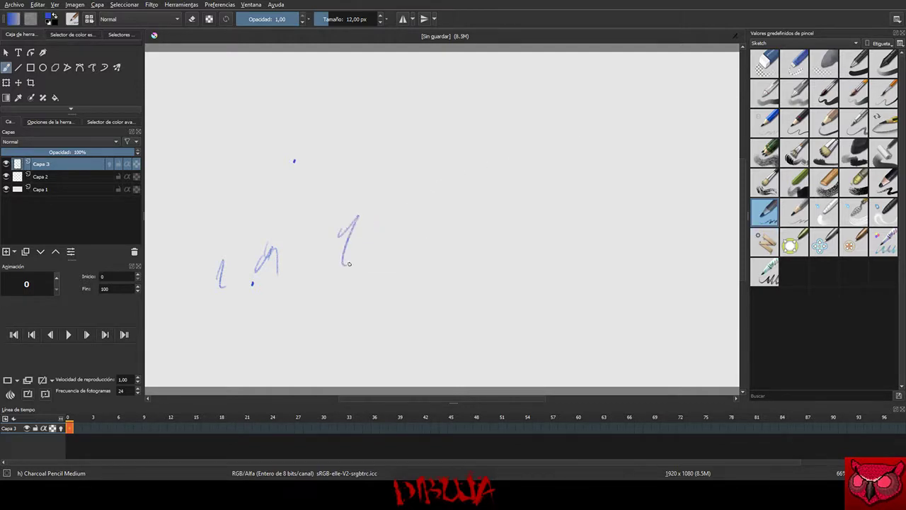
{"action": "key", "text": "ctrl+z"}
{"action": "key", "text": "ctrl+z"}
{"action": "key", "text": "ctrl+z"}
{"action": "key", "text": "ctrl+z"}
{"action": "key", "text": "ctrl+z"}
{"action": "key", "text": "ctrl+z"}
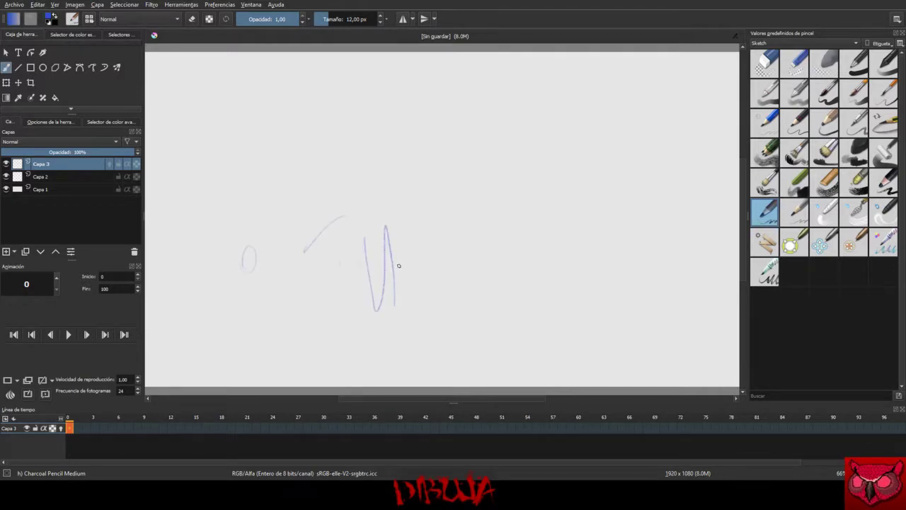
{"action": "mouse_move", "coordinate": [405, 212]}
{"action": "left_mouse_down"}
{"action": "mouse_move", "coordinate": [438, 201]}
{"action": "mouse_move", "coordinate": [461, 270]}
{"action": "mouse_move", "coordinate": [449, 196]}
{"action": "left_mouse_up"}
{"action": "key", "text": "ctrl+z"}
{"action": "key", "text": "ctrl+z"}
{"action": "key", "text": "ctrl+z"}
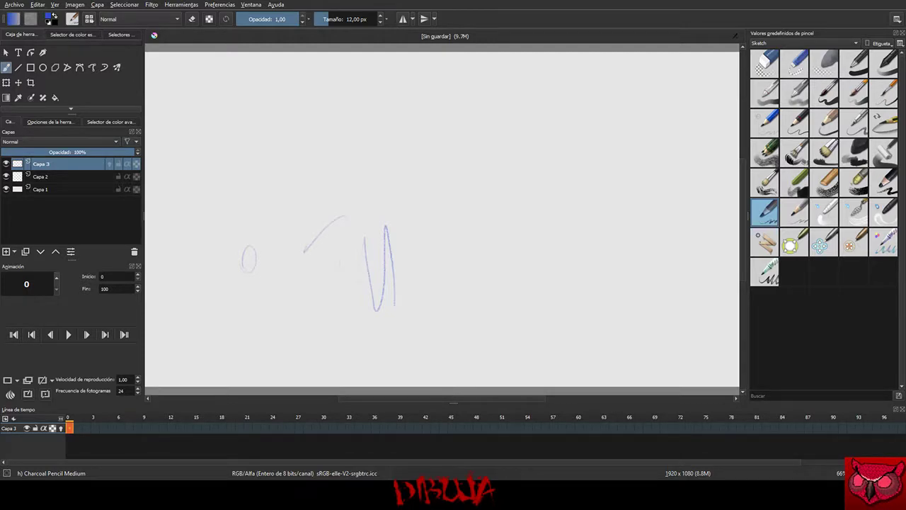
{"action": "left_click_drag", "start_coordinate": [400, 216], "coordinate": [433, 249]}
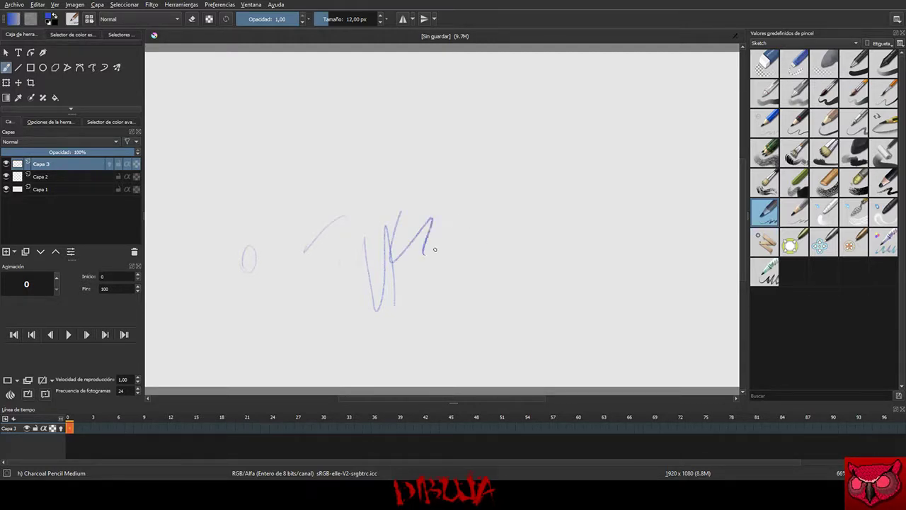
{"action": "key", "text": "ctrl+z"}
{"action": "left_click_drag", "start_coordinate": [428, 211], "coordinate": [445, 265]}
{"action": "key", "text": "ctrl+z"}
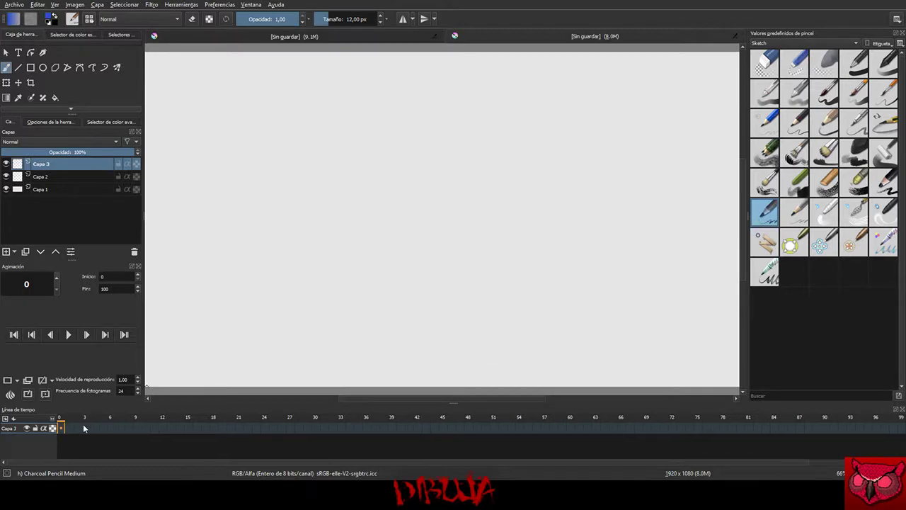
Step: Create a blank animation frame at frame 0 of Capa 3 in the new document
{"action": "left_click", "coordinate": [62, 429]}
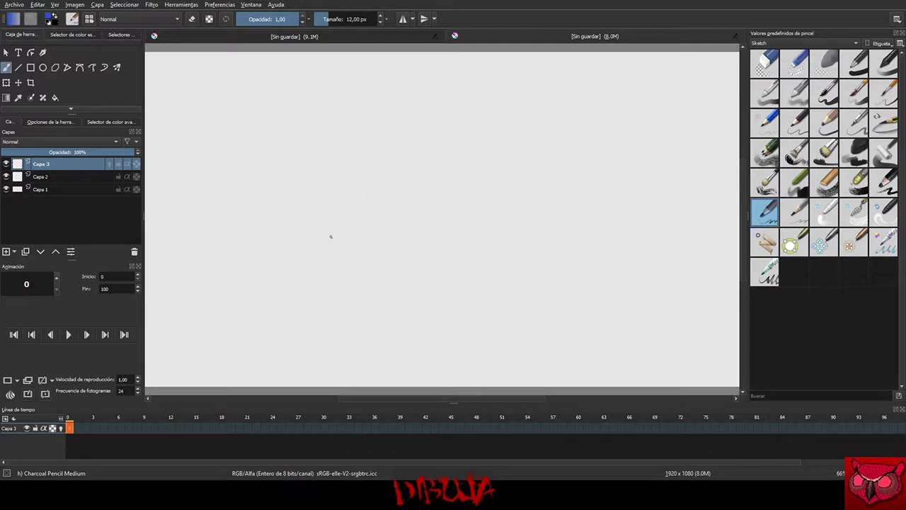
{"action": "mouse_move", "coordinate": [339, 246]}
{"action": "left_mouse_down"}
{"action": "mouse_move", "coordinate": [332, 200]}
{"action": "mouse_move", "coordinate": [330, 211]}
{"action": "mouse_move", "coordinate": [354, 187]}
{"action": "left_mouse_up"}
{"action": "key", "text": "ctrl+z"}
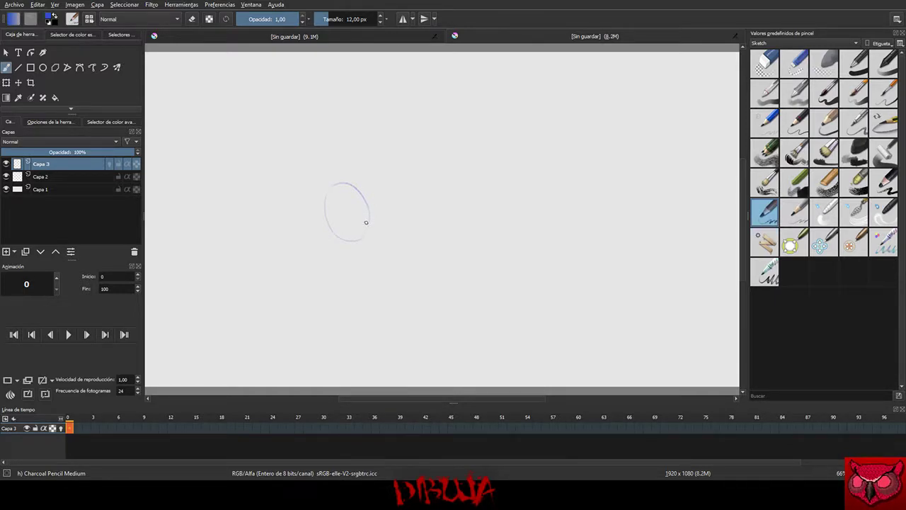
{"action": "key", "text": "ctrl+z"}
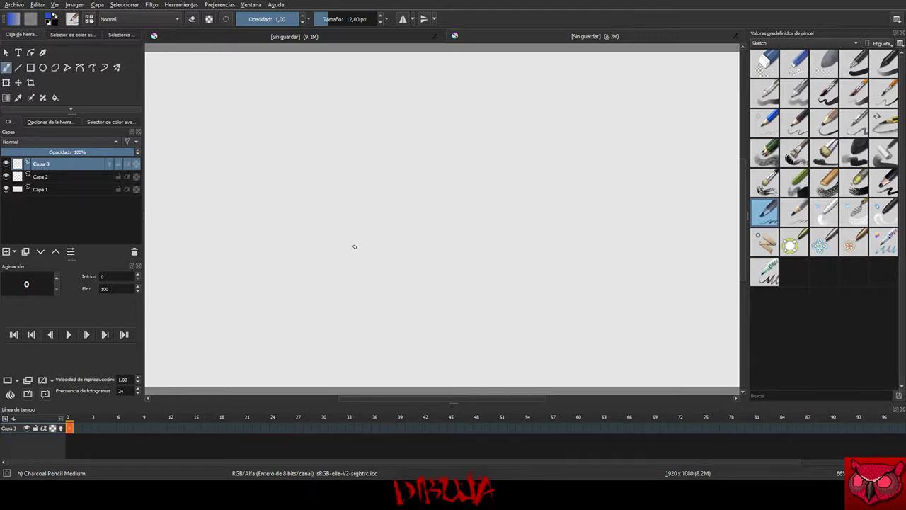
{"action": "mouse_move", "coordinate": [352, 189]}
{"action": "left_mouse_down"}
{"action": "mouse_move", "coordinate": [352, 216]}
{"action": "mouse_move", "coordinate": [340, 185]}
{"action": "mouse_move", "coordinate": [381, 213]}
{"action": "left_mouse_up"}
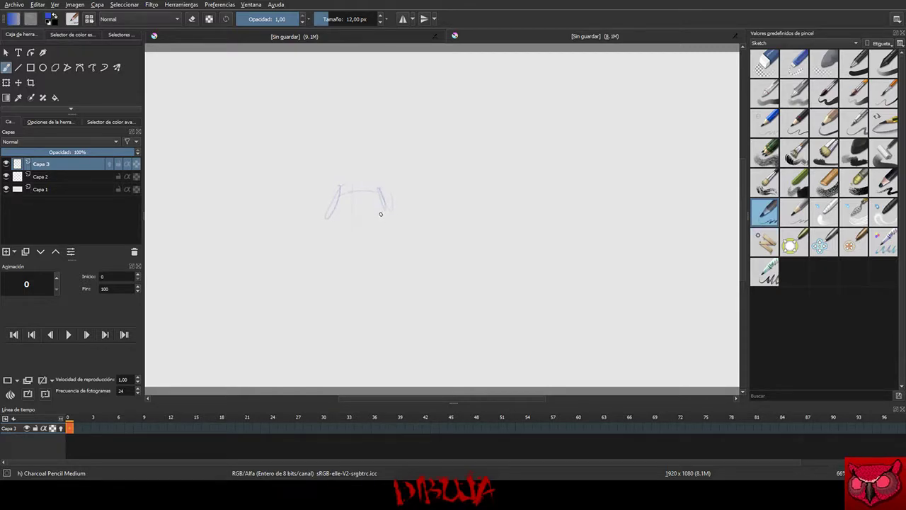
{"action": "key", "text": "ctrl+z"}
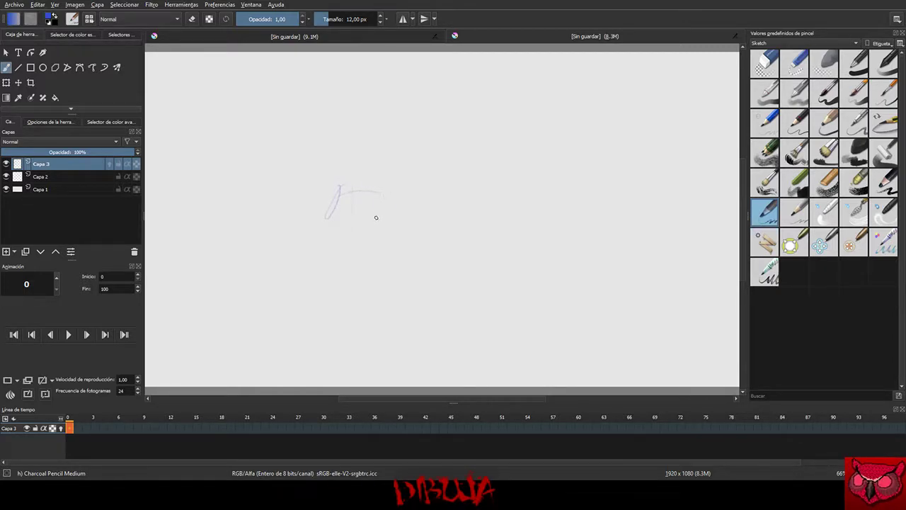
{"action": "key", "text": "ctrl+z"}
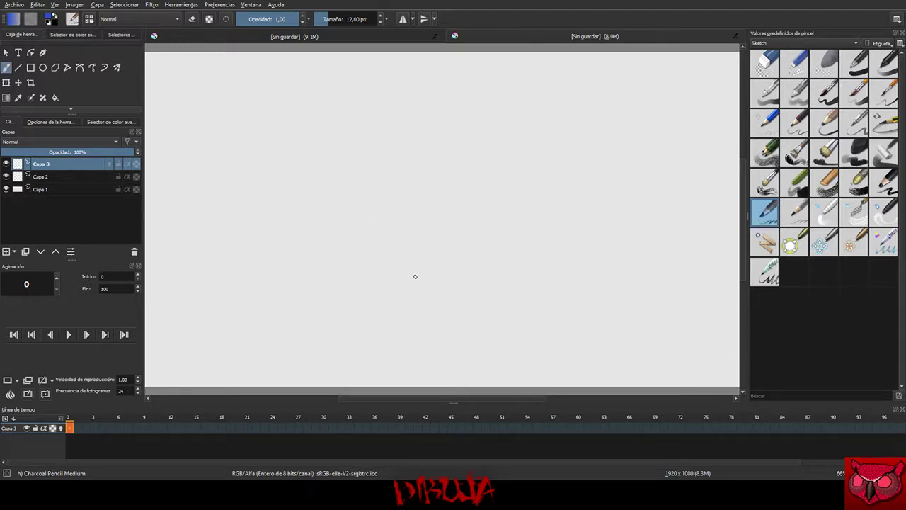
{"action": "left_click_drag", "start_coordinate": [409, 275], "coordinate": [387, 186]}
{"action": "key", "text": "ctrl+z"}
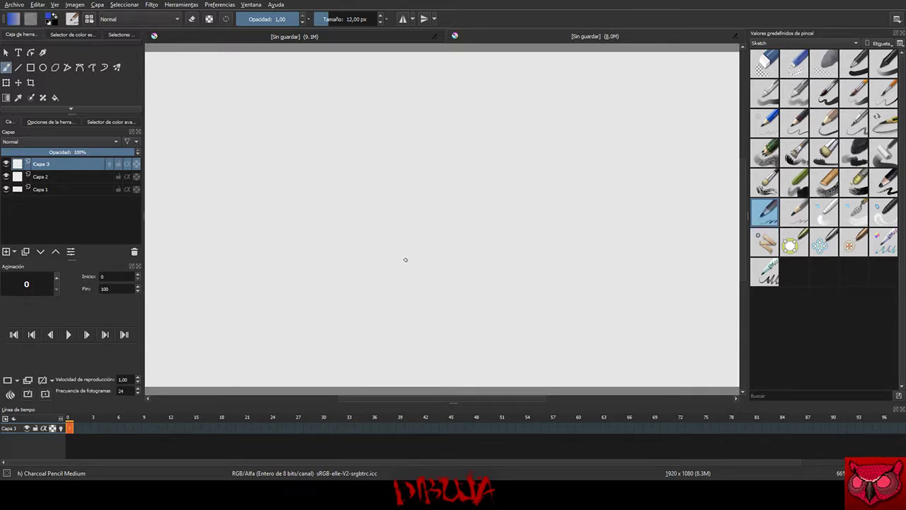
Step: Sketch a rough standing figure in light blue pencil, with a round head, curved torso, hip oval, two long legs and feet
{"action": "left_click_drag", "start_coordinate": [424, 272], "coordinate": [406, 221]}
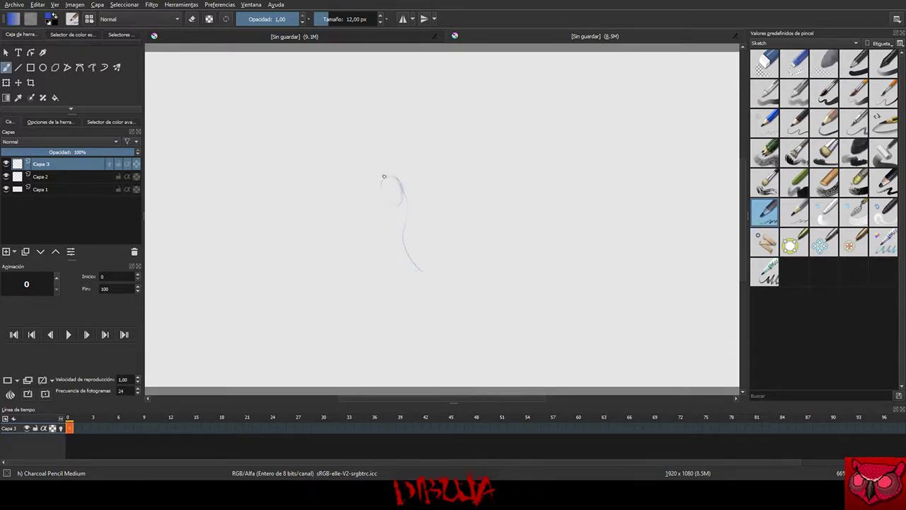
{"action": "left_click_drag", "start_coordinate": [399, 180], "coordinate": [397, 203]}
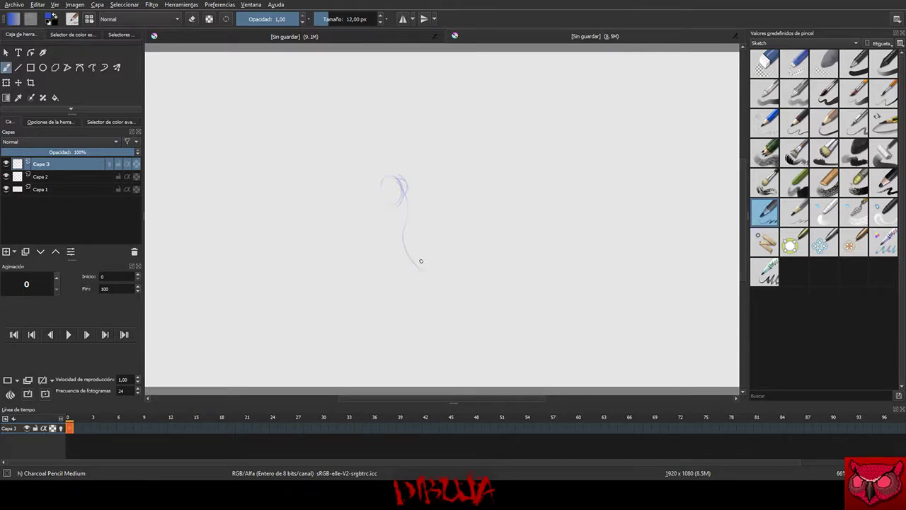
{"action": "mouse_move", "coordinate": [420, 261]}
{"action": "left_mouse_down"}
{"action": "mouse_move", "coordinate": [402, 245]}
{"action": "mouse_move", "coordinate": [411, 269]}
{"action": "mouse_move", "coordinate": [402, 251]}
{"action": "mouse_move", "coordinate": [420, 270]}
{"action": "left_mouse_up"}
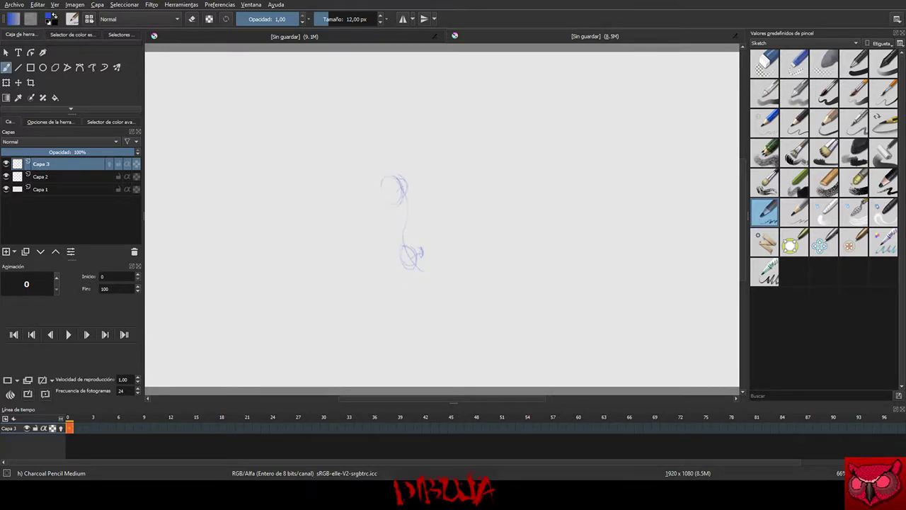
{"action": "left_click_drag", "start_coordinate": [413, 262], "coordinate": [413, 371]}
{"action": "mouse_move", "coordinate": [425, 347]}
{"action": "left_mouse_down"}
{"action": "mouse_move", "coordinate": [447, 349]}
{"action": "mouse_move", "coordinate": [415, 375]}
{"action": "left_mouse_up"}
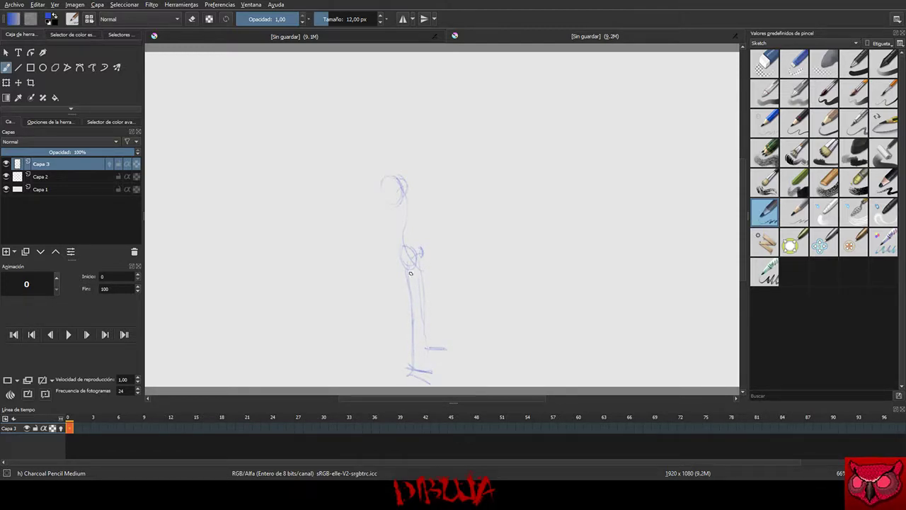
{"action": "left_click_drag", "start_coordinate": [404, 256], "coordinate": [400, 223]}
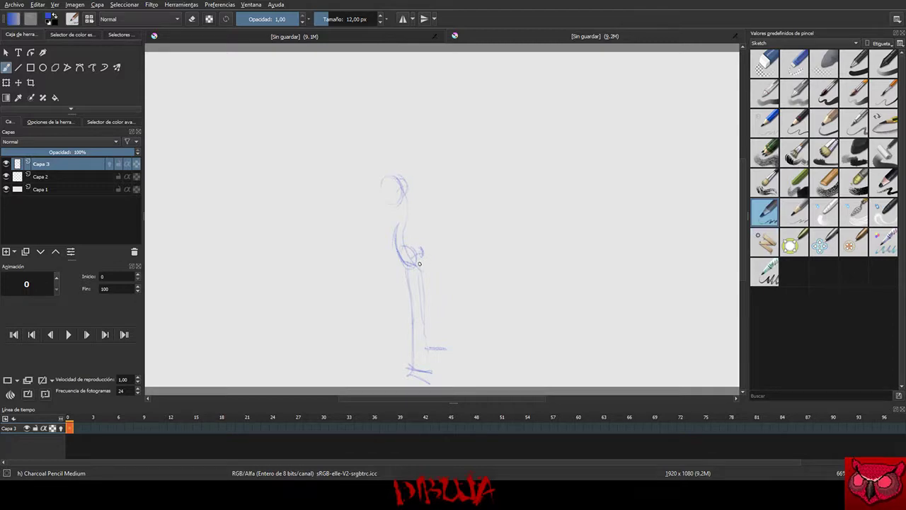
{"action": "mouse_move", "coordinate": [419, 258]}
{"action": "left_mouse_down"}
{"action": "mouse_move", "coordinate": [407, 193]}
{"action": "mouse_move", "coordinate": [386, 183]}
{"action": "left_mouse_up"}
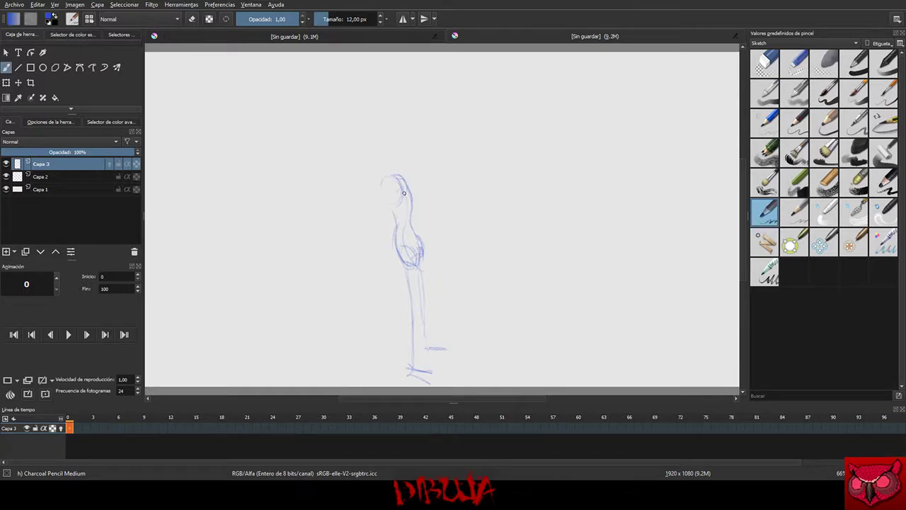
{"action": "mouse_move", "coordinate": [406, 185]}
{"action": "left_mouse_down"}
{"action": "mouse_move", "coordinate": [376, 187]}
{"action": "mouse_move", "coordinate": [397, 200]}
{"action": "mouse_move", "coordinate": [389, 201]}
{"action": "left_mouse_up"}
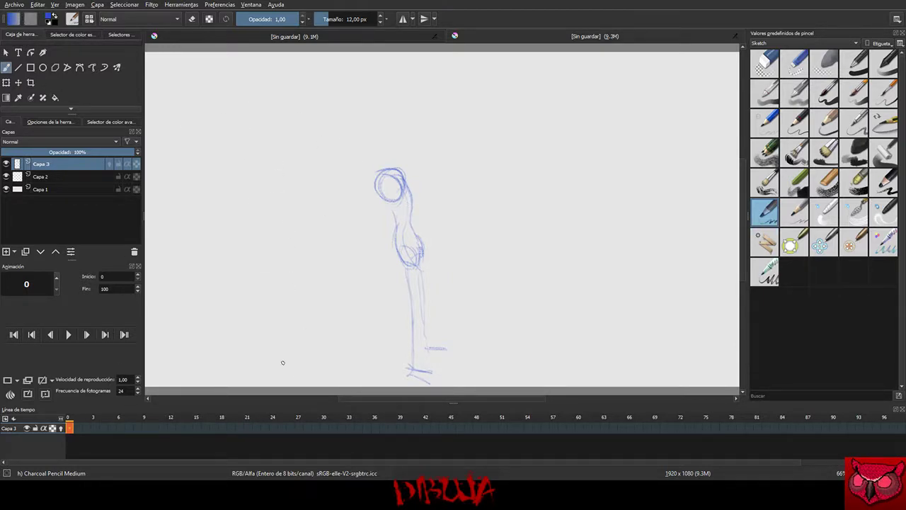
Step: Undo the latest head and torso strokes, then clear the rest of the standing figure from frame 0
{"action": "key", "text": "ctrl+z"}
{"action": "key", "text": "ctrl+z"}
{"action": "key", "text": "ctrl+z"}
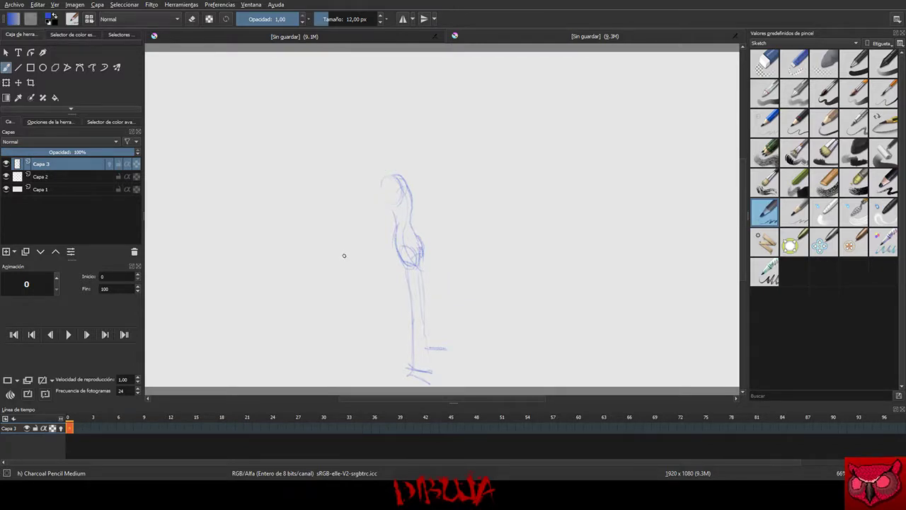
{"action": "key", "text": "ctrl+z"}
{"action": "key", "text": "ctrl+z"}
{"action": "key", "text": "ctrl+z"}
{"action": "key", "text": "ctrl+z"}
{"action": "key", "text": "ctrl+z"}
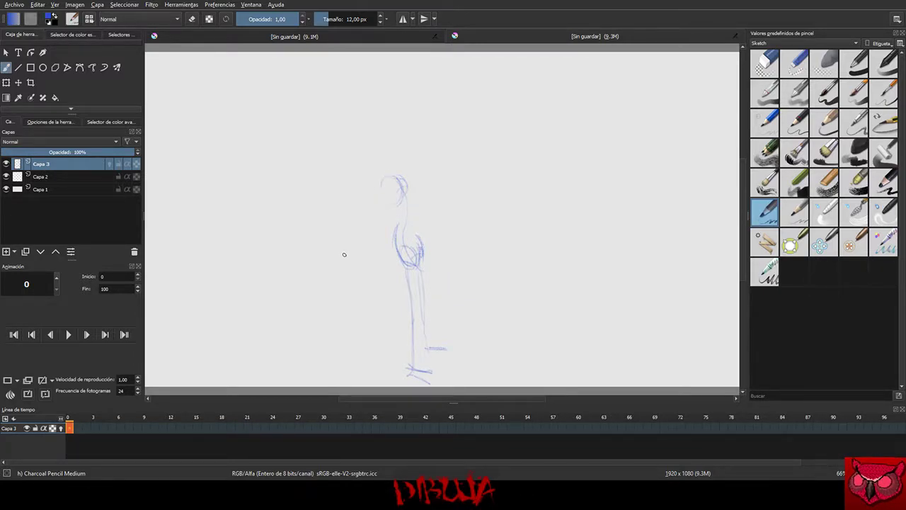
{"action": "key", "text": "ctrl+z"}
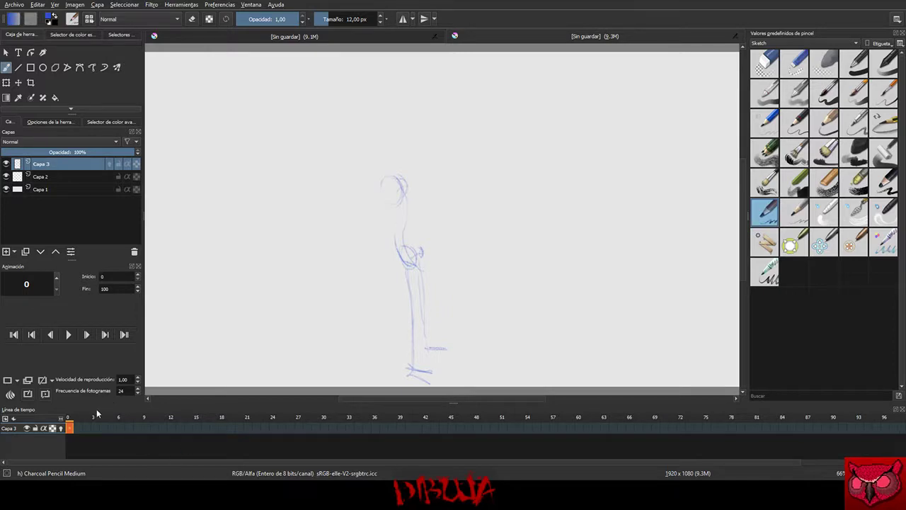
{"action": "left_click", "coordinate": [71, 429]}
{"action": "key", "text": "Delete"}
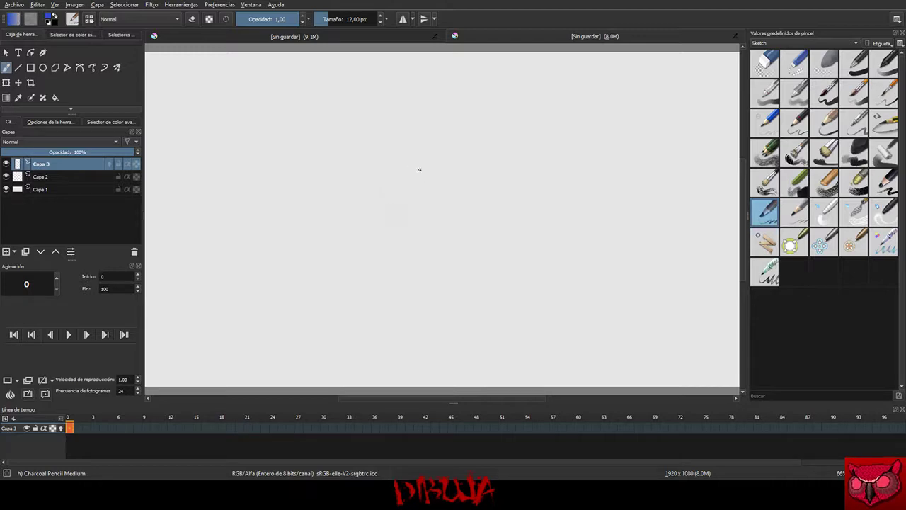
Step: Sketch a chain of overlapping curved body forms ending in a tall rounded shape at the upper end
{"action": "mouse_move", "coordinate": [380, 162]}
{"action": "left_mouse_down"}
{"action": "mouse_move", "coordinate": [376, 190]}
{"action": "mouse_move", "coordinate": [435, 177]}
{"action": "left_mouse_up"}
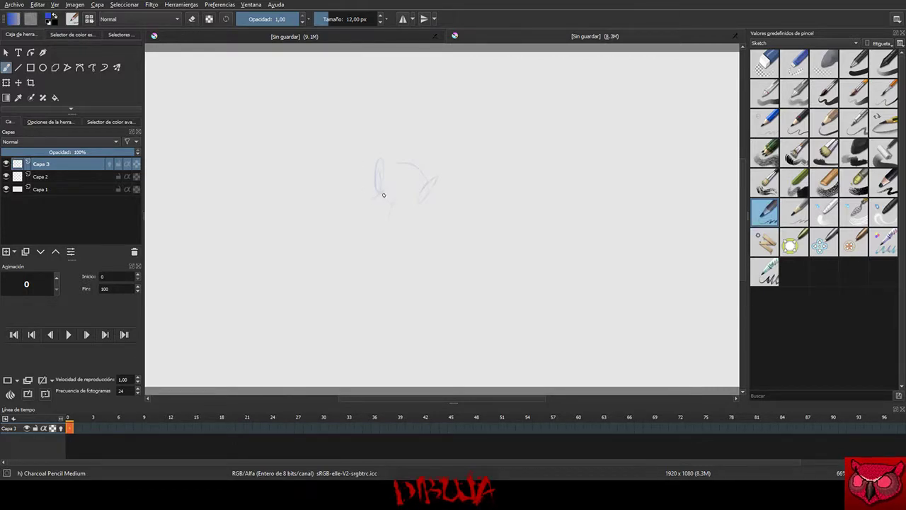
{"action": "mouse_move", "coordinate": [382, 196]}
{"action": "left_mouse_down"}
{"action": "mouse_move", "coordinate": [395, 177]}
{"action": "mouse_move", "coordinate": [387, 158]}
{"action": "mouse_move", "coordinate": [364, 159]}
{"action": "mouse_move", "coordinate": [358, 189]}
{"action": "mouse_move", "coordinate": [362, 161]}
{"action": "mouse_move", "coordinate": [335, 144]}
{"action": "left_mouse_up"}
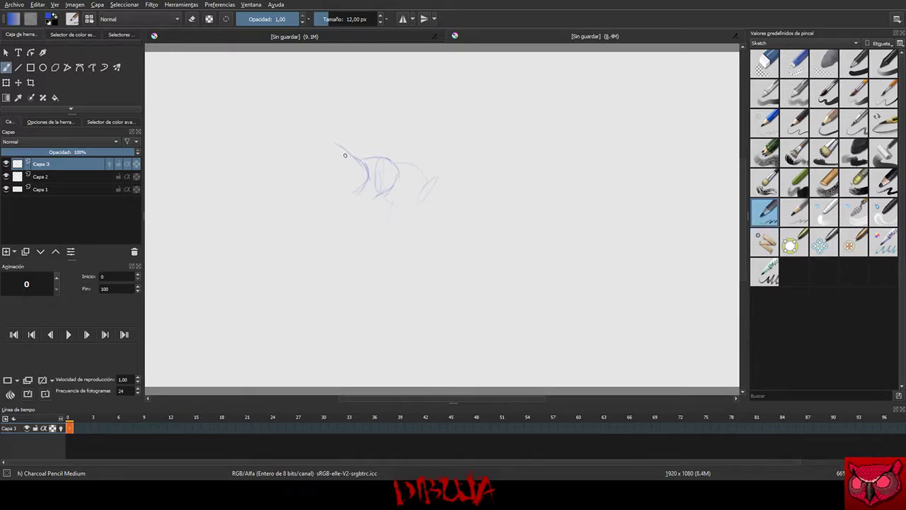
{"action": "mouse_move", "coordinate": [327, 172]}
{"action": "left_mouse_down"}
{"action": "mouse_move", "coordinate": [347, 162]}
{"action": "mouse_move", "coordinate": [324, 133]}
{"action": "mouse_move", "coordinate": [341, 145]}
{"action": "mouse_move", "coordinate": [316, 108]}
{"action": "left_mouse_up"}
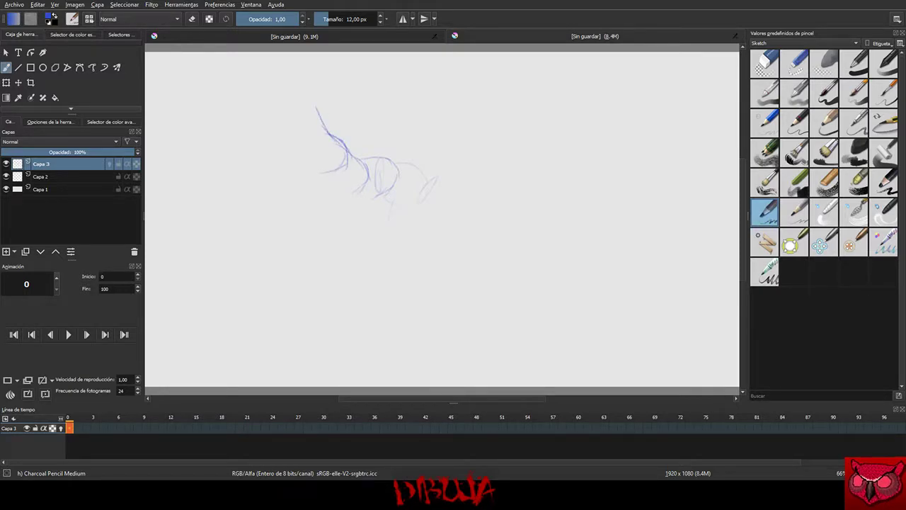
{"action": "mouse_move", "coordinate": [323, 168]}
{"action": "left_mouse_down"}
{"action": "mouse_move", "coordinate": [300, 120]}
{"action": "mouse_move", "coordinate": [312, 128]}
{"action": "mouse_move", "coordinate": [297, 176]}
{"action": "mouse_move", "coordinate": [263, 147]}
{"action": "mouse_move", "coordinate": [264, 157]}
{"action": "mouse_move", "coordinate": [279, 120]}
{"action": "mouse_move", "coordinate": [304, 97]}
{"action": "mouse_move", "coordinate": [319, 111]}
{"action": "mouse_move", "coordinate": [302, 153]}
{"action": "left_mouse_up"}
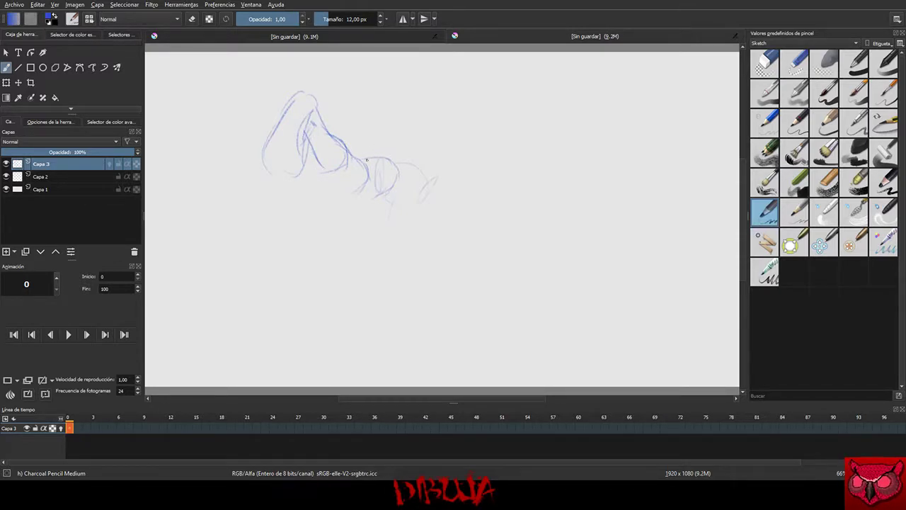
{"action": "left_click_drag", "start_coordinate": [387, 190], "coordinate": [358, 197]}
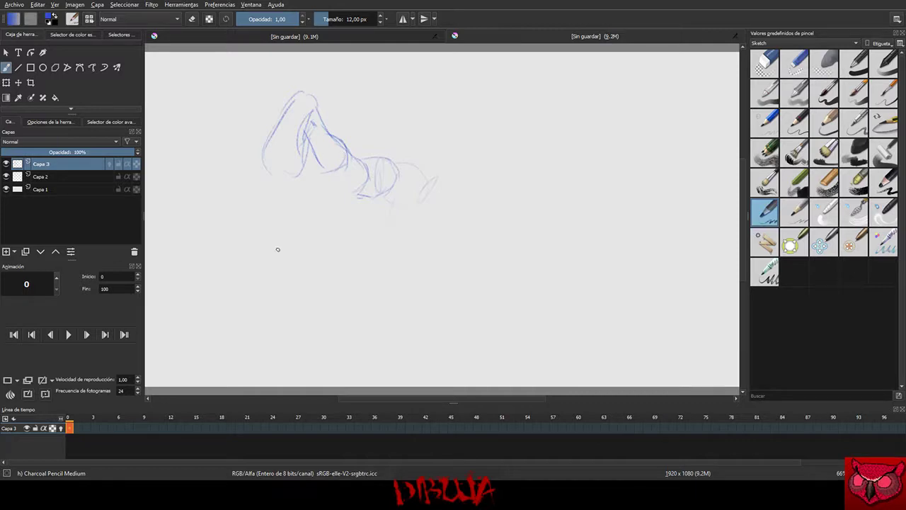
Step: Clear the chain of body forms from frame 0 and sketch a tall curved upper form with an oval below it
{"action": "key", "text": "Delete"}
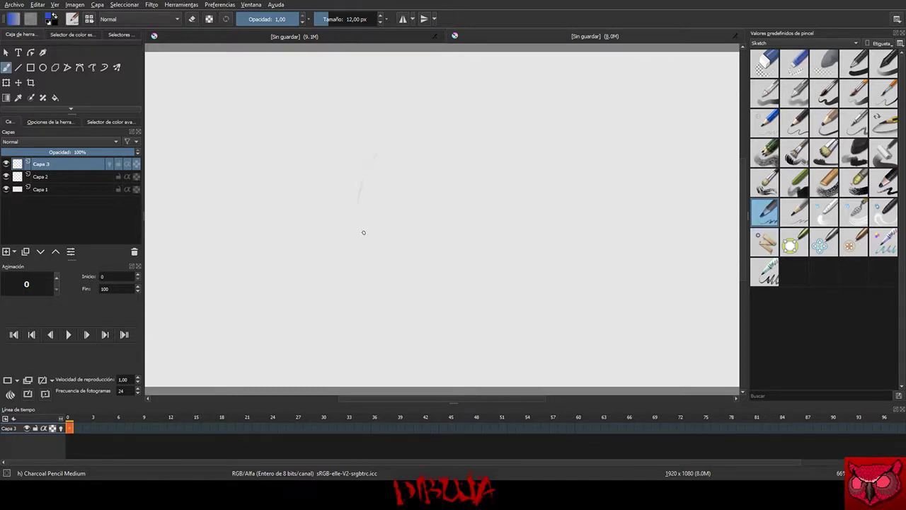
{"action": "mouse_move", "coordinate": [363, 232]}
{"action": "left_mouse_down"}
{"action": "mouse_move", "coordinate": [414, 257]}
{"action": "mouse_move", "coordinate": [427, 277]}
{"action": "mouse_move", "coordinate": [400, 297]}
{"action": "left_mouse_up"}
{"action": "key", "text": "ctrl+z"}
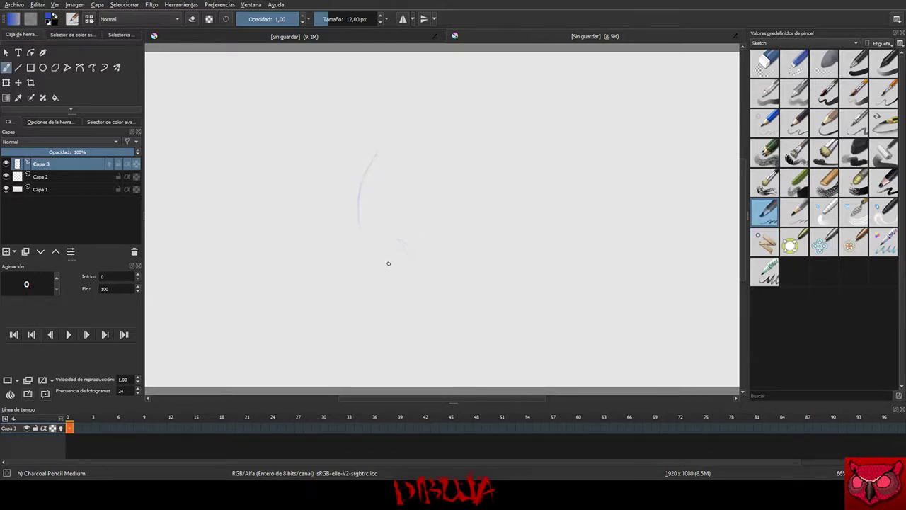
{"action": "mouse_move", "coordinate": [388, 257]}
{"action": "left_mouse_down"}
{"action": "mouse_move", "coordinate": [402, 295]}
{"action": "mouse_move", "coordinate": [414, 253]}
{"action": "mouse_move", "coordinate": [403, 264]}
{"action": "mouse_move", "coordinate": [419, 285]}
{"action": "mouse_move", "coordinate": [397, 241]}
{"action": "left_mouse_up"}
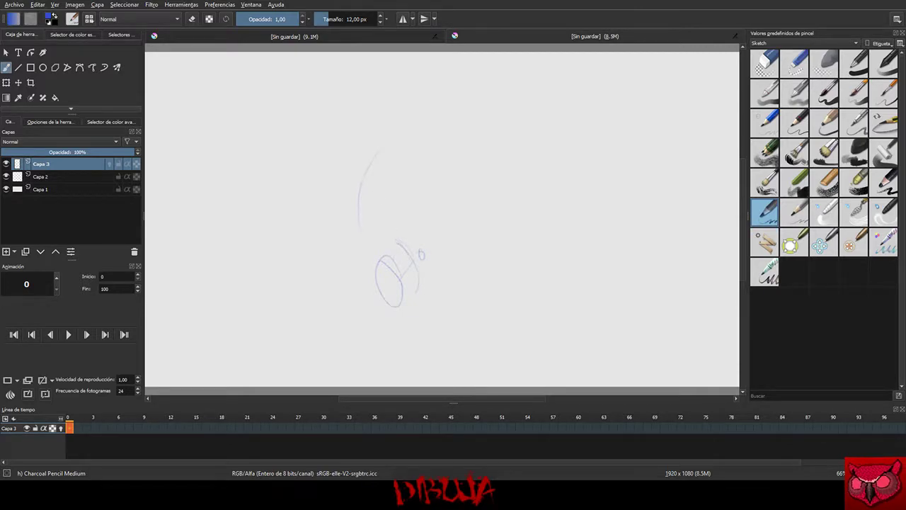
{"action": "left_click_drag", "start_coordinate": [392, 159], "coordinate": [386, 190]}
{"action": "mouse_move", "coordinate": [398, 181]}
{"action": "left_mouse_down"}
{"action": "mouse_move", "coordinate": [388, 241]}
{"action": "mouse_move", "coordinate": [407, 274]}
{"action": "mouse_move", "coordinate": [416, 227]}
{"action": "mouse_move", "coordinate": [424, 280]}
{"action": "mouse_move", "coordinate": [418, 250]}
{"action": "mouse_move", "coordinate": [426, 249]}
{"action": "mouse_move", "coordinate": [391, 209]}
{"action": "left_mouse_up"}
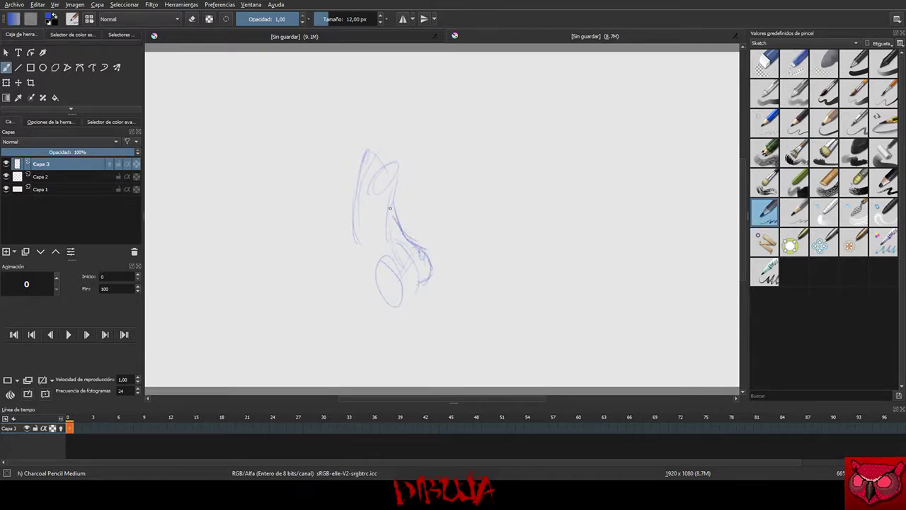
Step: Undo the last contour strokes, redraw the curve joining the upper and lower forms, and outline the opposite side down past the base oval
{"action": "key", "text": "ctrl+z"}
{"action": "key", "text": "ctrl+z"}
{"action": "key", "text": "ctrl+z"}
{"action": "key", "text": "ctrl+z"}
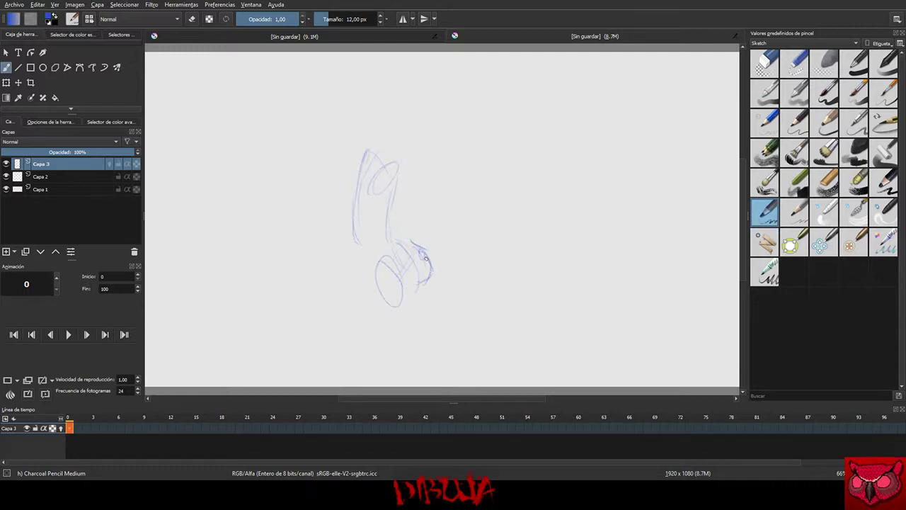
{"action": "mouse_move", "coordinate": [419, 249]}
{"action": "left_mouse_down"}
{"action": "mouse_move", "coordinate": [393, 214]}
{"action": "mouse_move", "coordinate": [418, 252]}
{"action": "mouse_move", "coordinate": [410, 256]}
{"action": "mouse_move", "coordinate": [387, 201]}
{"action": "left_mouse_up"}
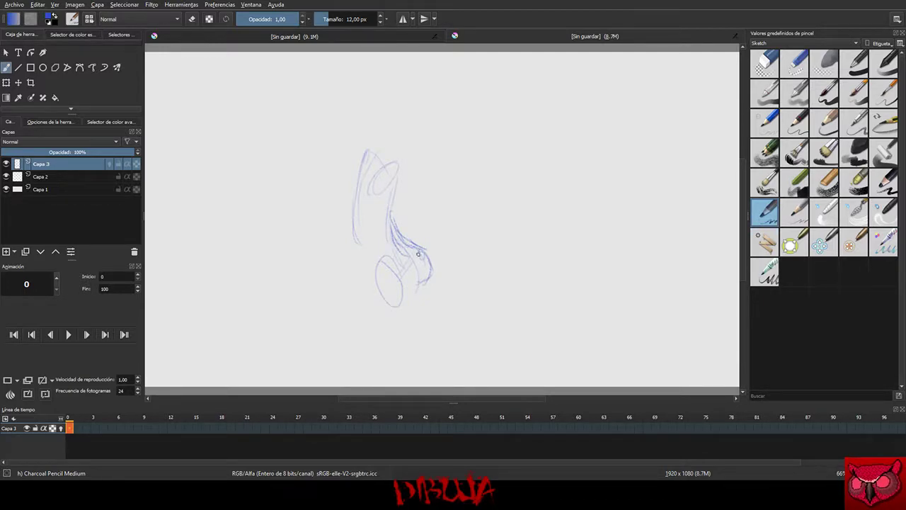
{"action": "mouse_move", "coordinate": [428, 279]}
{"action": "left_mouse_down"}
{"action": "mouse_move", "coordinate": [385, 286]}
{"action": "mouse_move", "coordinate": [400, 300]}
{"action": "mouse_move", "coordinate": [394, 272]}
{"action": "mouse_move", "coordinate": [394, 304]}
{"action": "mouse_move", "coordinate": [367, 271]}
{"action": "mouse_move", "coordinate": [405, 304]}
{"action": "left_mouse_up"}
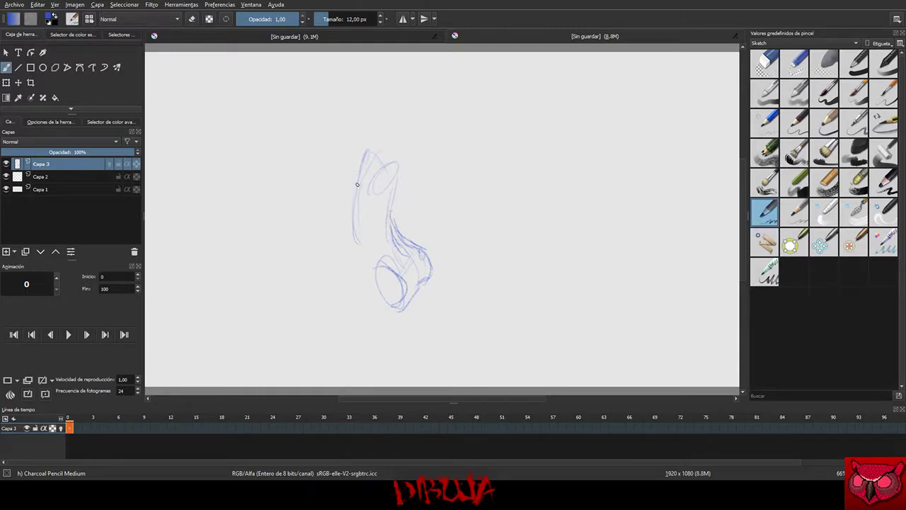
{"action": "mouse_move", "coordinate": [357, 185]}
{"action": "left_mouse_down"}
{"action": "mouse_move", "coordinate": [373, 209]}
{"action": "mouse_move", "coordinate": [356, 202]}
{"action": "mouse_move", "coordinate": [357, 179]}
{"action": "mouse_move", "coordinate": [378, 208]}
{"action": "mouse_move", "coordinate": [355, 203]}
{"action": "mouse_move", "coordinate": [354, 233]}
{"action": "mouse_move", "coordinate": [374, 261]}
{"action": "mouse_move", "coordinate": [345, 285]}
{"action": "mouse_move", "coordinate": [389, 313]}
{"action": "left_mouse_up"}
{"action": "left_click_drag", "start_coordinate": [361, 277], "coordinate": [367, 298]}
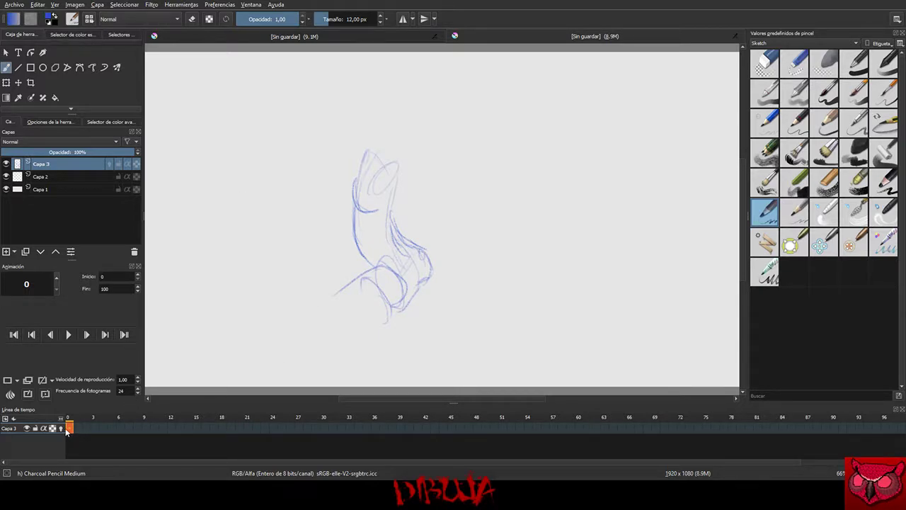
Step: Add a new drawing layer above Capa 3 with a blank frame at frame 0, and hide that layer
{"action": "key", "text": "Insert"}
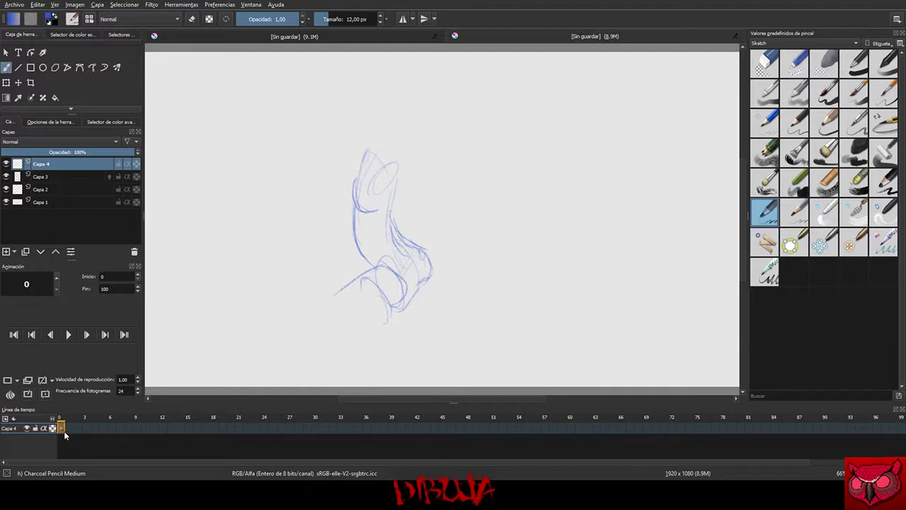
{"action": "key", "text": "shift+Insert"}
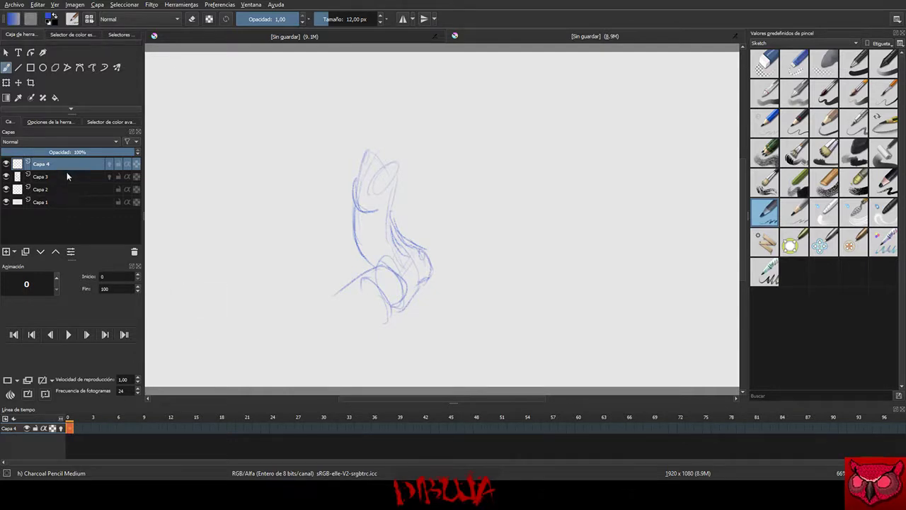
{"action": "left_click", "coordinate": [5, 164]}
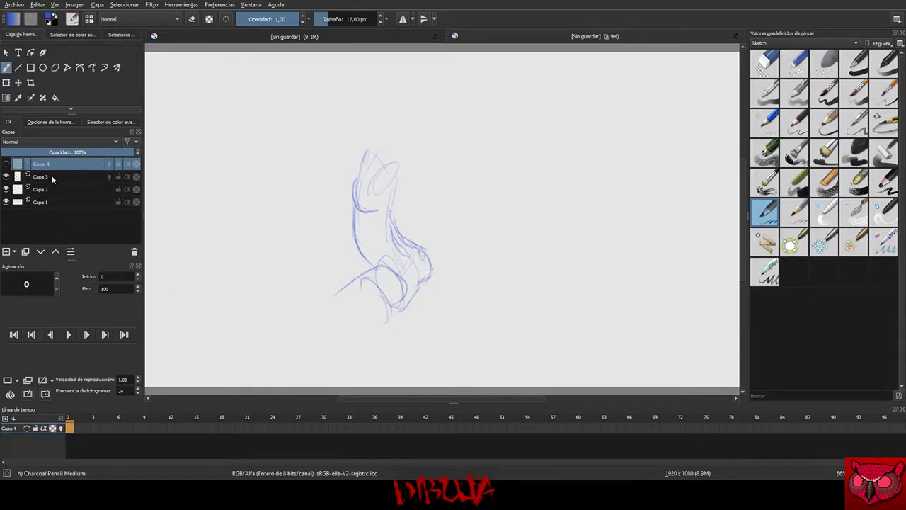
Step: Select Capa 3 and check its timeline at frame 3 before returning to frame 0
{"action": "left_click", "coordinate": [51, 177]}
{"action": "left_click", "coordinate": [49, 167]}
{"action": "left_click", "coordinate": [43, 177]}
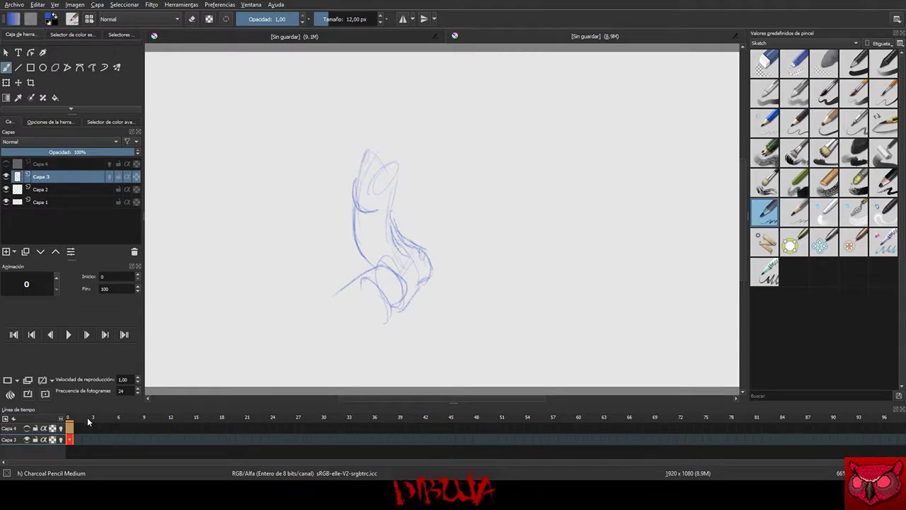
{"action": "left_click", "coordinate": [80, 441]}
{"action": "left_click", "coordinate": [96, 439]}
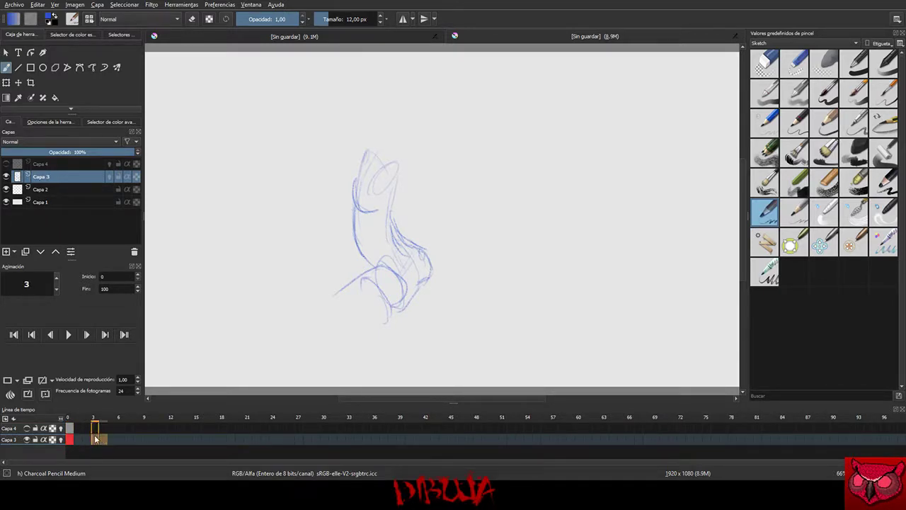
{"action": "left_click", "coordinate": [69, 441]}
Step: Add a new drawing layer above Capa 2 in the new document and create a blank frame at frame 0
{"action": "key", "text": "Insert"}
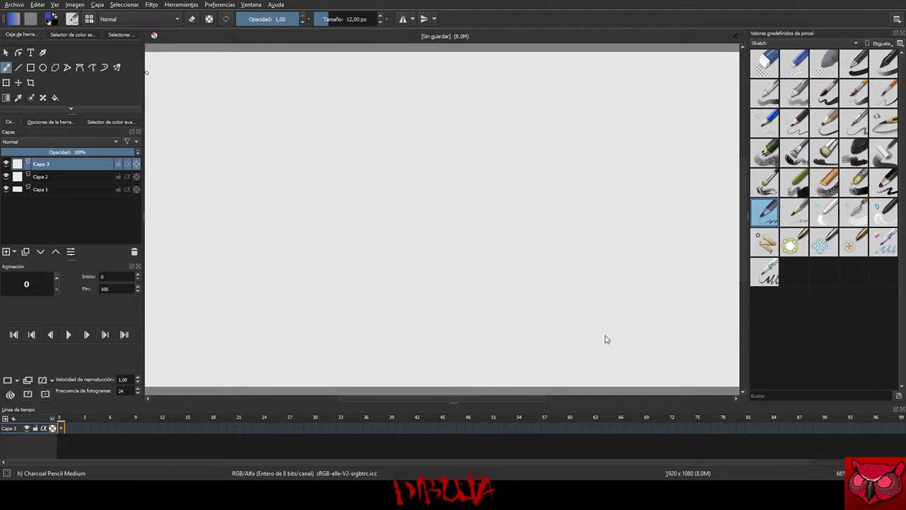
{"action": "left_click", "coordinate": [61, 428]}
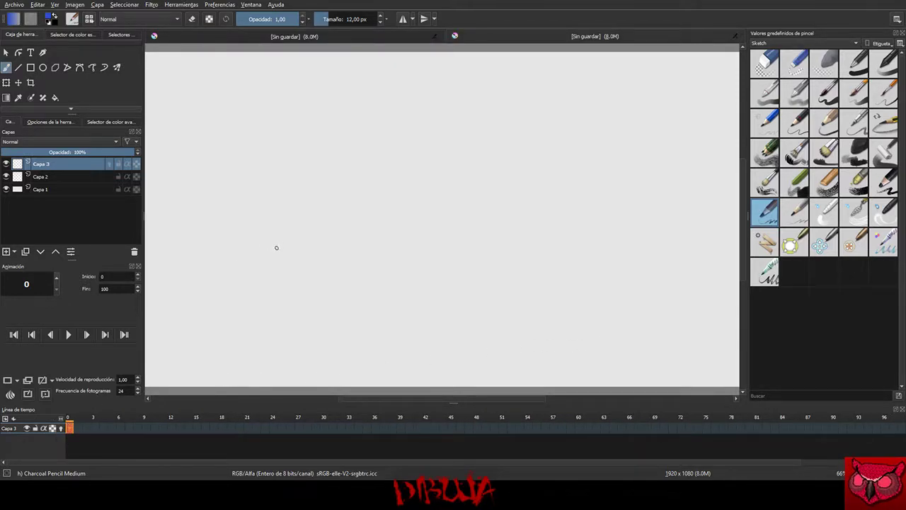
{"action": "left_click_drag", "start_coordinate": [275, 248], "coordinate": [360, 245]}
{"action": "key", "text": "ctrl+z"}
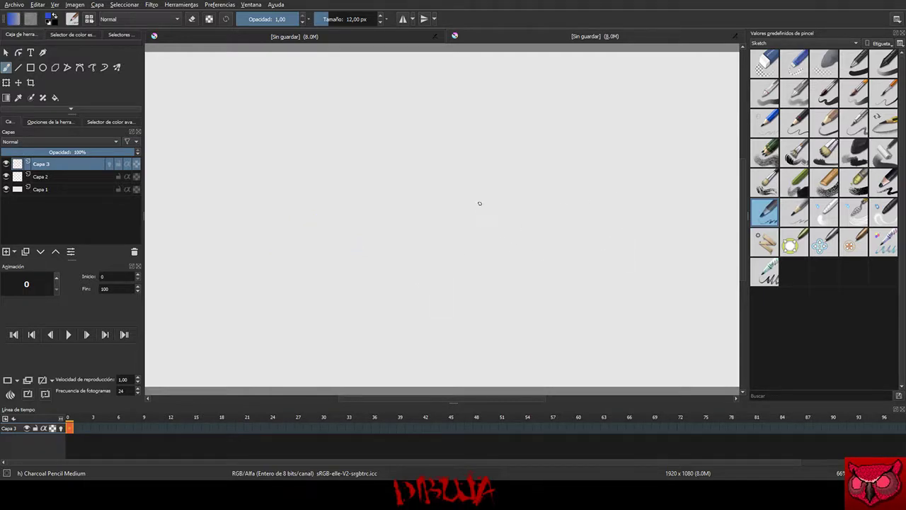
{"action": "left_click_drag", "start_coordinate": [478, 197], "coordinate": [430, 244]}
{"action": "key", "text": "ctrl+z"}
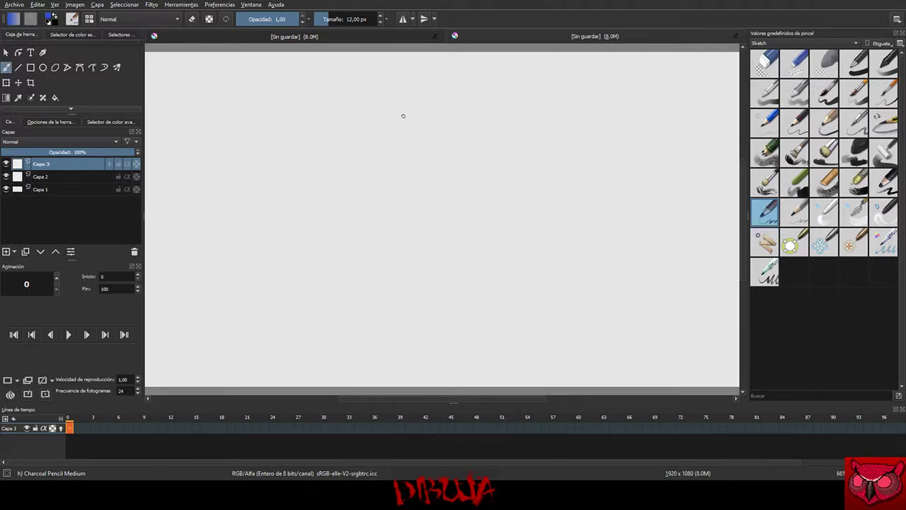
{"action": "key", "text": "ctrl+z"}
{"action": "left_click_drag", "start_coordinate": [400, 137], "coordinate": [395, 159]}
{"action": "key", "text": "ctrl+z"}
Step: Sketch a shoulder oval, a curved shoulder line ending in a small oval, and a long curved spine running downward
{"action": "mouse_move", "coordinate": [376, 108]}
{"action": "left_mouse_down"}
{"action": "mouse_move", "coordinate": [371, 135]}
{"action": "mouse_move", "coordinate": [376, 109]}
{"action": "mouse_move", "coordinate": [405, 122]}
{"action": "mouse_move", "coordinate": [386, 116]}
{"action": "left_mouse_up"}
{"action": "mouse_move", "coordinate": [405, 148]}
{"action": "left_mouse_down"}
{"action": "mouse_move", "coordinate": [406, 125]}
{"action": "mouse_move", "coordinate": [410, 181]}
{"action": "left_mouse_up"}
{"action": "key", "text": "ctrl+z"}
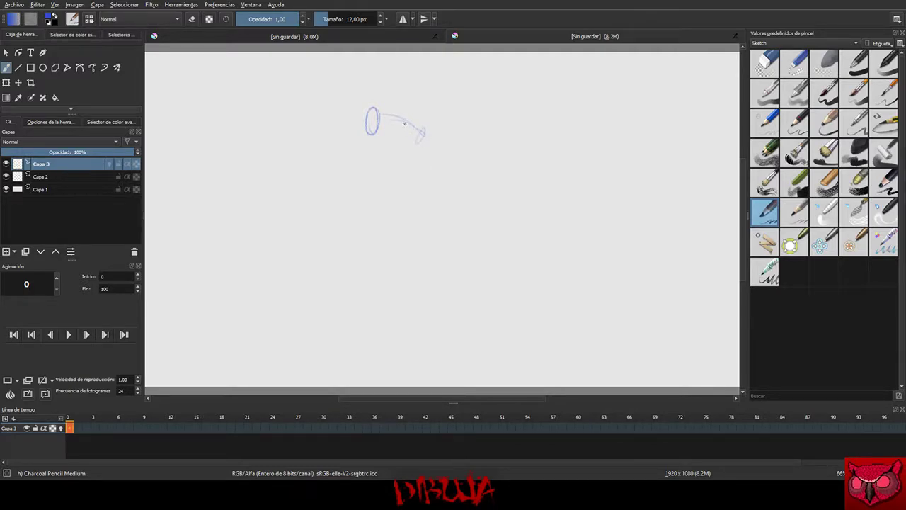
{"action": "left_click_drag", "start_coordinate": [413, 128], "coordinate": [390, 214]}
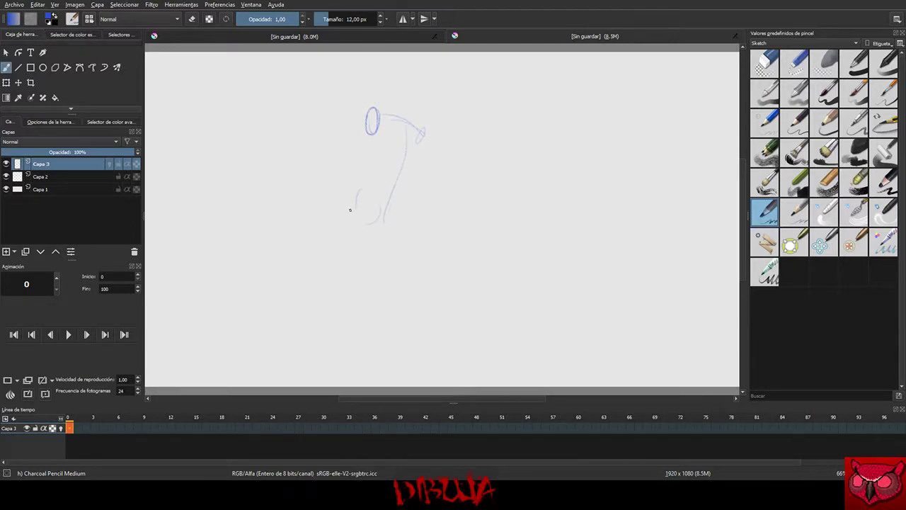
Step: Sketch a hip oval at the base of the spine, linked by a short line to a small hip joint
{"action": "mouse_move", "coordinate": [350, 210]}
{"action": "left_mouse_down"}
{"action": "mouse_move", "coordinate": [358, 203]}
{"action": "mouse_move", "coordinate": [371, 220]}
{"action": "mouse_move", "coordinate": [370, 196]}
{"action": "mouse_move", "coordinate": [397, 221]}
{"action": "mouse_move", "coordinate": [387, 227]}
{"action": "mouse_move", "coordinate": [393, 216]}
{"action": "left_mouse_up"}
{"action": "key", "text": "ctrl+z"}
{"action": "key", "text": "ctrl+z"}
{"action": "key", "text": "ctrl+z"}
{"action": "key", "text": "ctrl+z"}
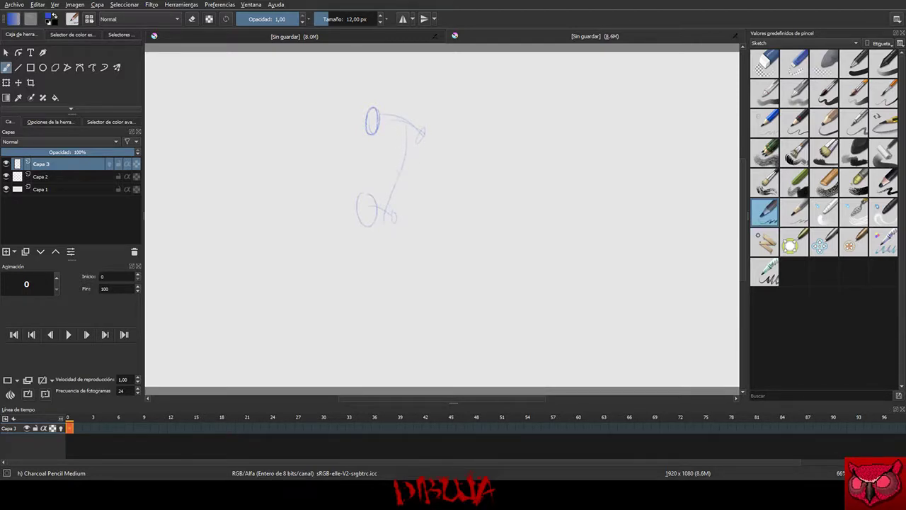
{"action": "left_click_drag", "start_coordinate": [378, 212], "coordinate": [393, 220]}
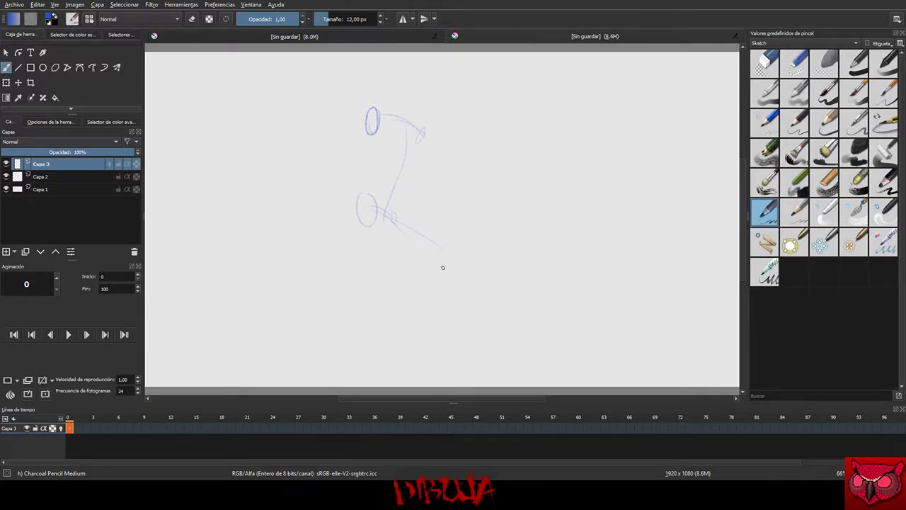
Step: Complete the walking figure with two bent legs and feet, a narrow torso oval and a round head
{"action": "left_click_drag", "start_coordinate": [440, 246], "coordinate": [443, 262]}
{"action": "mouse_move", "coordinate": [443, 261]}
{"action": "left_mouse_down"}
{"action": "mouse_move", "coordinate": [423, 316]}
{"action": "mouse_move", "coordinate": [421, 359]}
{"action": "mouse_move", "coordinate": [457, 378]}
{"action": "mouse_move", "coordinate": [440, 351]}
{"action": "mouse_move", "coordinate": [450, 362]}
{"action": "left_mouse_up"}
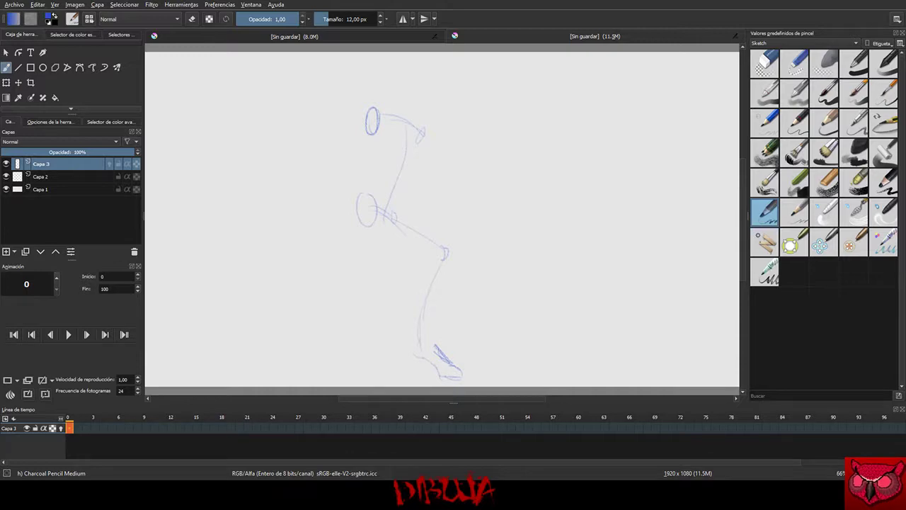
{"action": "mouse_move", "coordinate": [439, 343]}
{"action": "left_mouse_down"}
{"action": "mouse_move", "coordinate": [451, 364]}
{"action": "mouse_move", "coordinate": [439, 373]}
{"action": "left_mouse_up"}
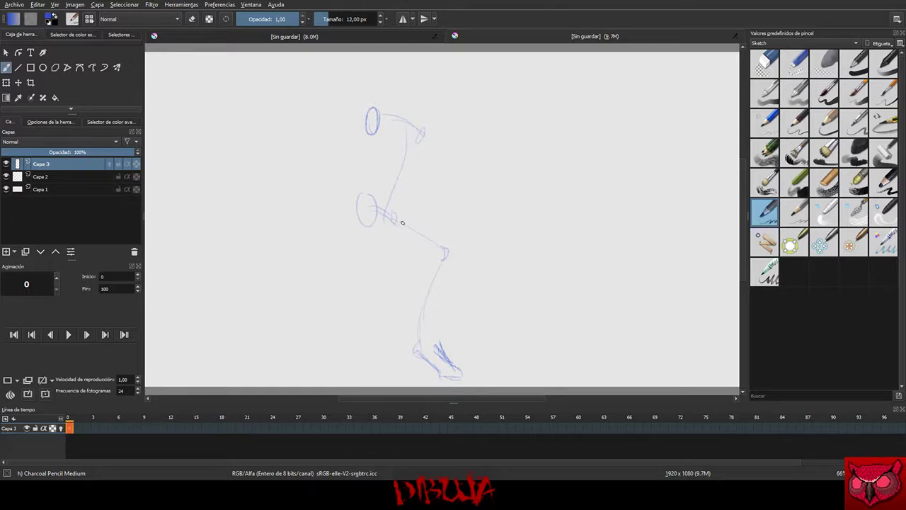
{"action": "mouse_move", "coordinate": [402, 223]}
{"action": "left_mouse_down"}
{"action": "mouse_move", "coordinate": [410, 271]}
{"action": "mouse_move", "coordinate": [362, 340]}
{"action": "mouse_move", "coordinate": [361, 365]}
{"action": "mouse_move", "coordinate": [378, 379]}
{"action": "mouse_move", "coordinate": [395, 374]}
{"action": "mouse_move", "coordinate": [370, 349]}
{"action": "mouse_move", "coordinate": [383, 354]}
{"action": "left_mouse_up"}
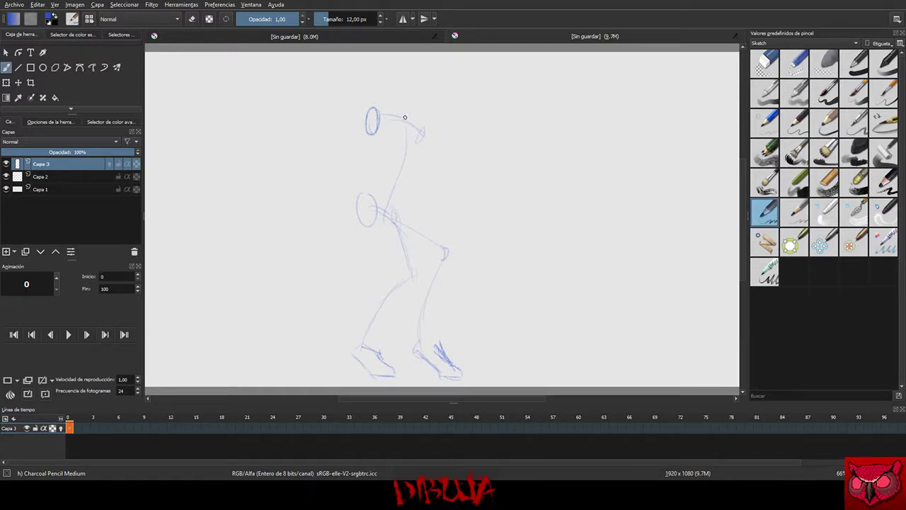
{"action": "mouse_move", "coordinate": [386, 176]}
{"action": "left_mouse_down"}
{"action": "mouse_move", "coordinate": [403, 92]}
{"action": "mouse_move", "coordinate": [436, 88]}
{"action": "mouse_move", "coordinate": [415, 76]}
{"action": "left_mouse_up"}
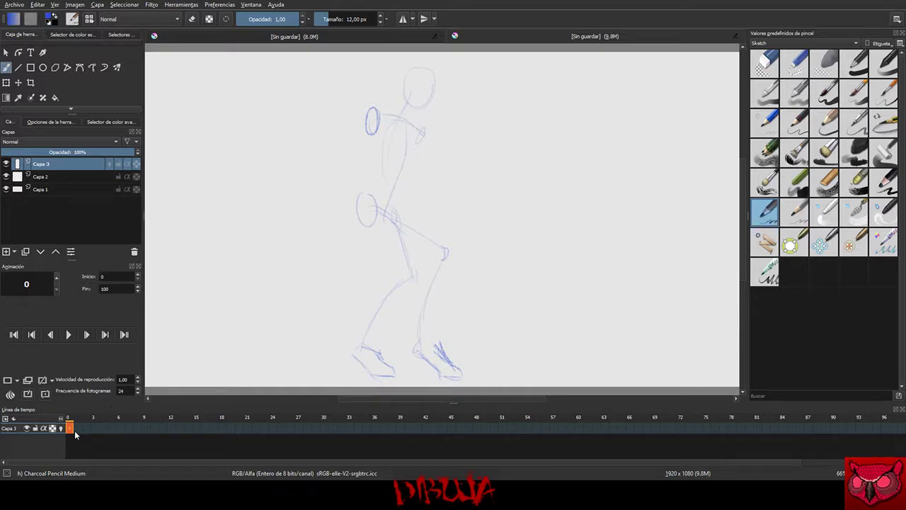
Step: Clear the walking figure from frame 0
{"action": "key", "text": "Delete"}
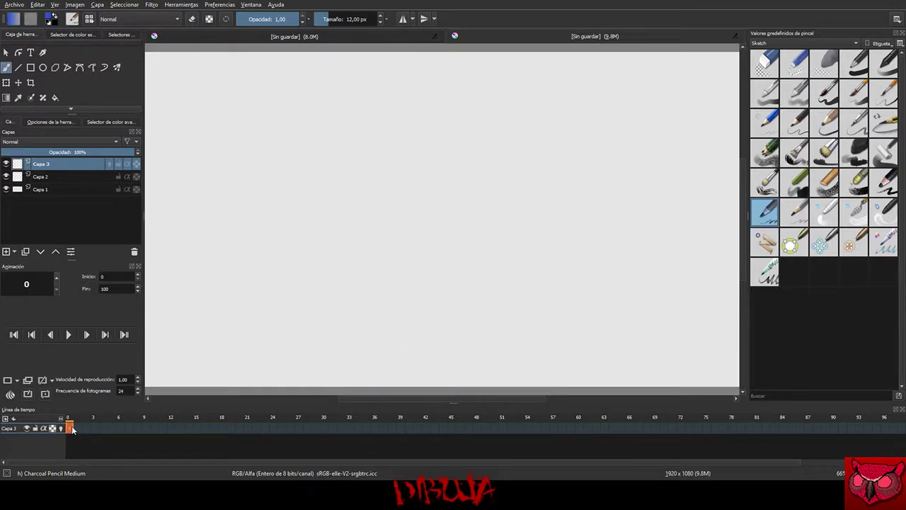
{"action": "key", "text": "ctrl+z"}
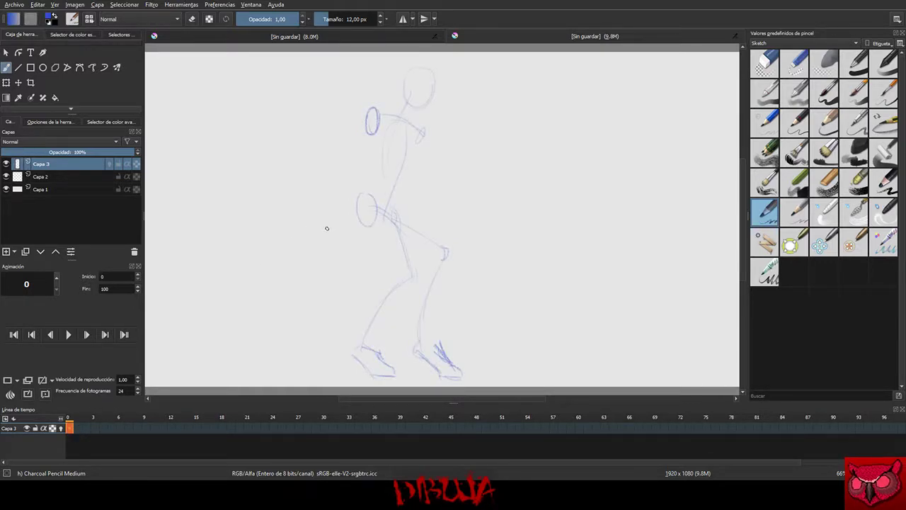
{"action": "key", "text": "Delete"}
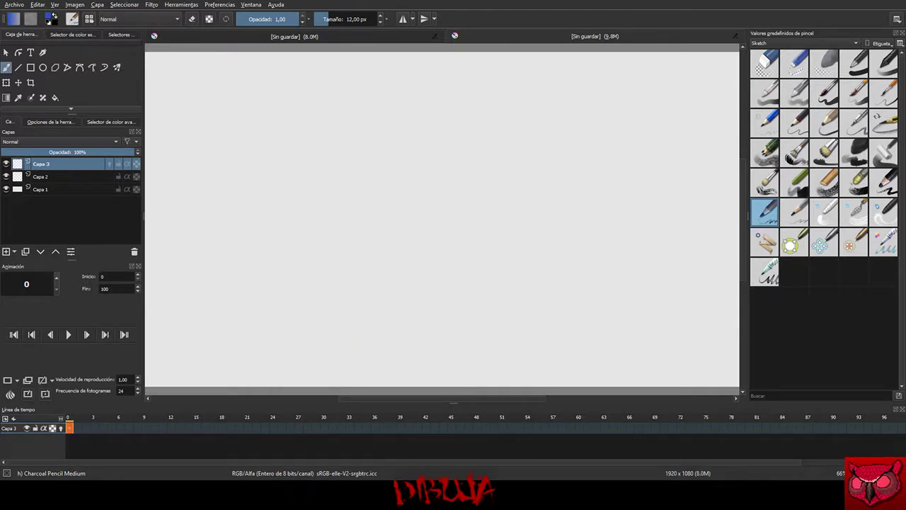
Step: Sketch a small curved form and an upper oval, joined by a diagonal line to a bulging middle form and a long lower form
{"action": "left_click_drag", "start_coordinate": [387, 132], "coordinate": [386, 153]}
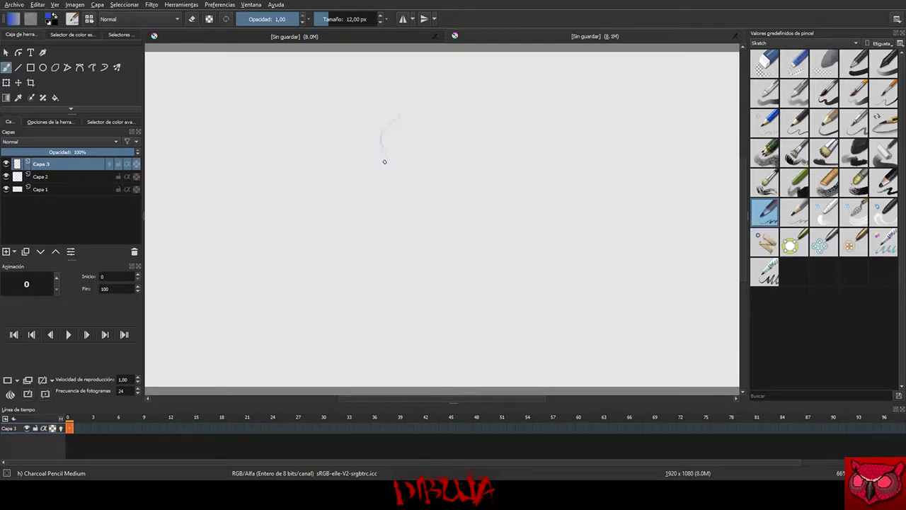
{"action": "left_click_drag", "start_coordinate": [383, 157], "coordinate": [380, 162]}
{"action": "left_click_drag", "start_coordinate": [415, 148], "coordinate": [413, 148]}
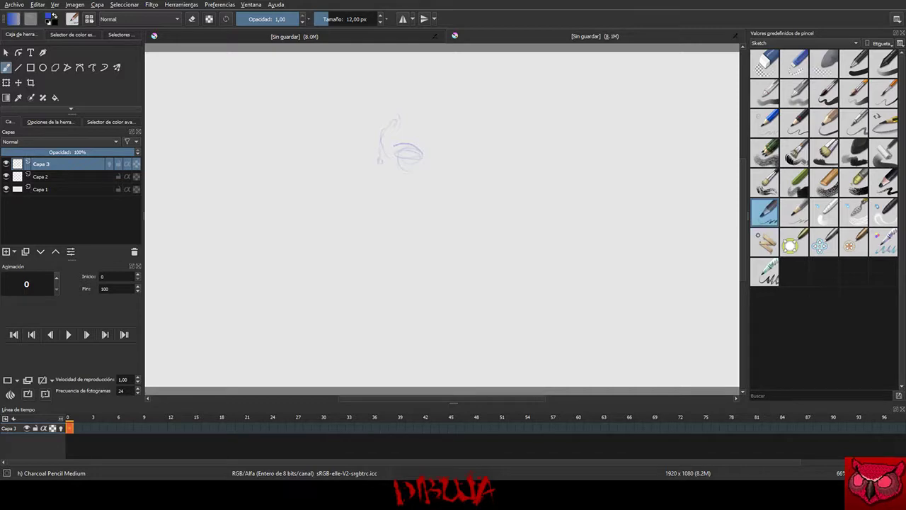
{"action": "mouse_move", "coordinate": [409, 154]}
{"action": "left_mouse_down"}
{"action": "mouse_move", "coordinate": [376, 170]}
{"action": "mouse_move", "coordinate": [363, 183]}
{"action": "mouse_move", "coordinate": [376, 188]}
{"action": "mouse_move", "coordinate": [361, 192]}
{"action": "left_mouse_up"}
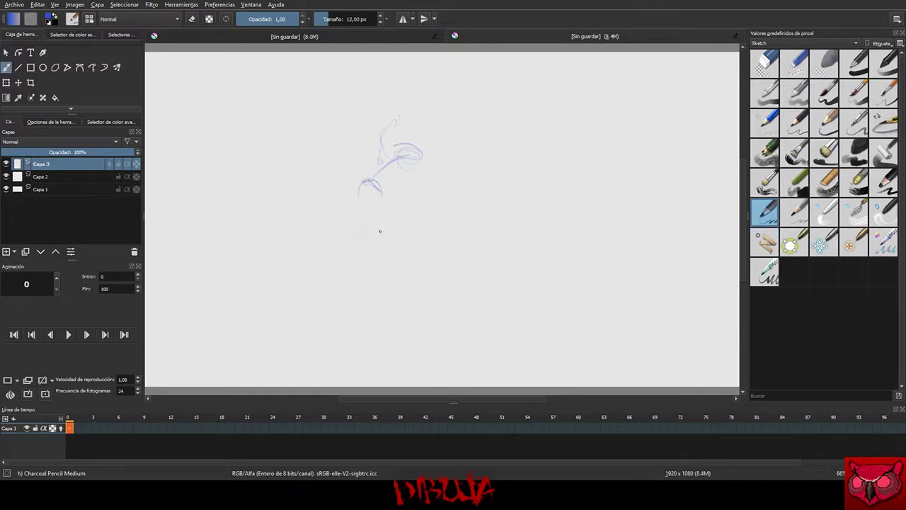
{"action": "mouse_move", "coordinate": [380, 226]}
{"action": "left_mouse_down"}
{"action": "mouse_move", "coordinate": [365, 244]}
{"action": "mouse_move", "coordinate": [380, 228]}
{"action": "left_mouse_up"}
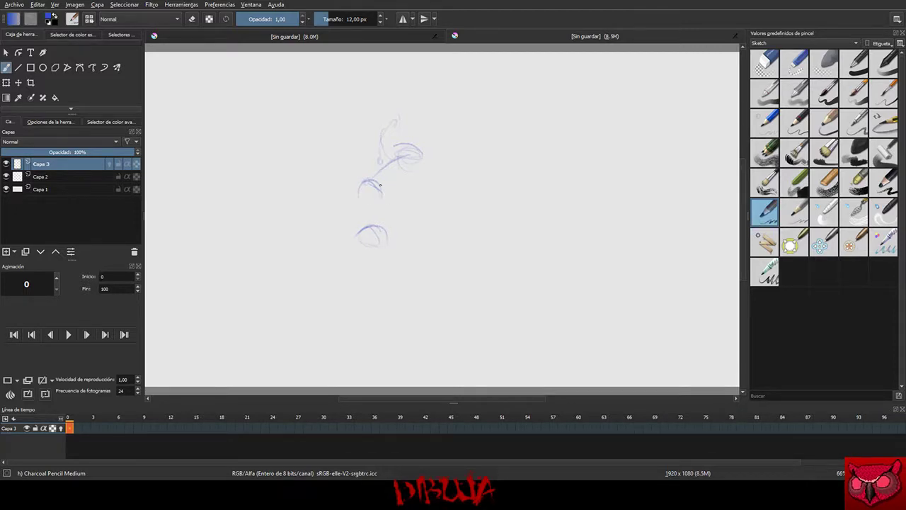
{"action": "mouse_move", "coordinate": [384, 186]}
{"action": "left_mouse_down"}
{"action": "mouse_move", "coordinate": [392, 203]}
{"action": "mouse_move", "coordinate": [383, 215]}
{"action": "left_mouse_up"}
{"action": "mouse_move", "coordinate": [364, 199]}
{"action": "left_mouse_down"}
{"action": "mouse_move", "coordinate": [352, 233]}
{"action": "mouse_move", "coordinate": [330, 241]}
{"action": "mouse_move", "coordinate": [332, 253]}
{"action": "mouse_move", "coordinate": [375, 249]}
{"action": "mouse_move", "coordinate": [361, 264]}
{"action": "mouse_move", "coordinate": [359, 231]}
{"action": "mouse_move", "coordinate": [321, 240]}
{"action": "mouse_move", "coordinate": [320, 251]}
{"action": "mouse_move", "coordinate": [362, 257]}
{"action": "mouse_move", "coordinate": [353, 240]}
{"action": "mouse_move", "coordinate": [318, 241]}
{"action": "mouse_move", "coordinate": [337, 262]}
{"action": "left_mouse_up"}
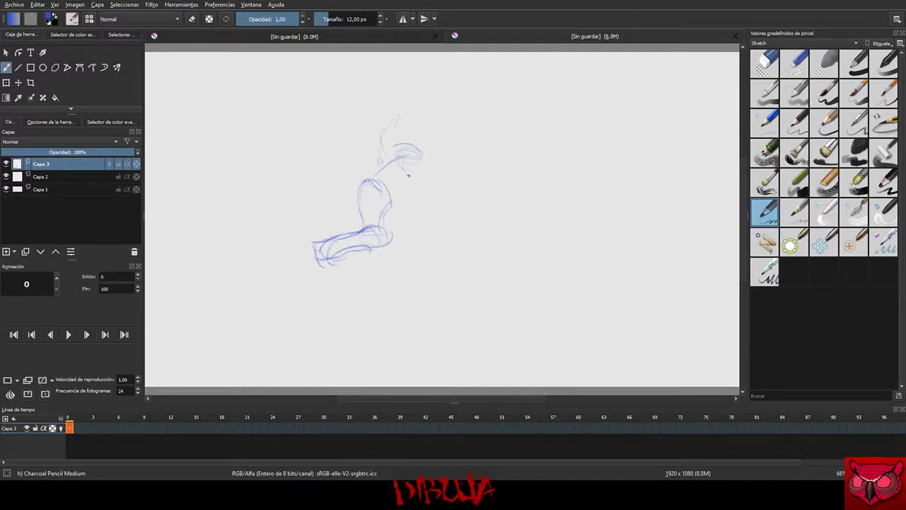
Step: Rework the upper oval with rounder, darker contours and connect it to the middle form with firmer lines
{"action": "left_click_drag", "start_coordinate": [406, 165], "coordinate": [403, 177]}
{"action": "key", "text": "ctrl+z"}
{"action": "key", "text": "ctrl+z"}
{"action": "left_click_drag", "start_coordinate": [422, 150], "coordinate": [420, 167]}
{"action": "left_click_drag", "start_coordinate": [404, 174], "coordinate": [419, 172]}
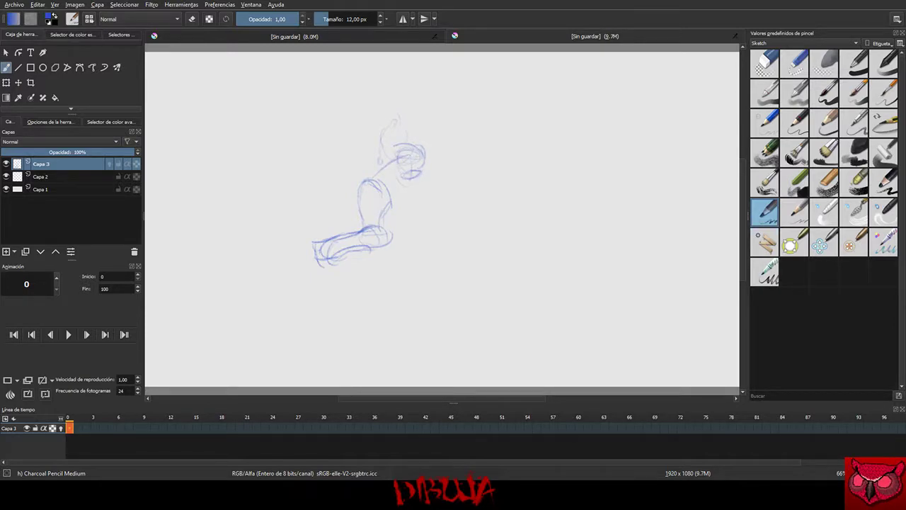
{"action": "left_click_drag", "start_coordinate": [405, 154], "coordinate": [423, 153]}
{"action": "mouse_move", "coordinate": [422, 167]}
{"action": "left_mouse_down"}
{"action": "mouse_move", "coordinate": [402, 187]}
{"action": "mouse_move", "coordinate": [429, 158]}
{"action": "mouse_move", "coordinate": [398, 179]}
{"action": "mouse_move", "coordinate": [409, 148]}
{"action": "mouse_move", "coordinate": [369, 181]}
{"action": "left_mouse_up"}
{"action": "left_click_drag", "start_coordinate": [411, 151], "coordinate": [367, 182]}
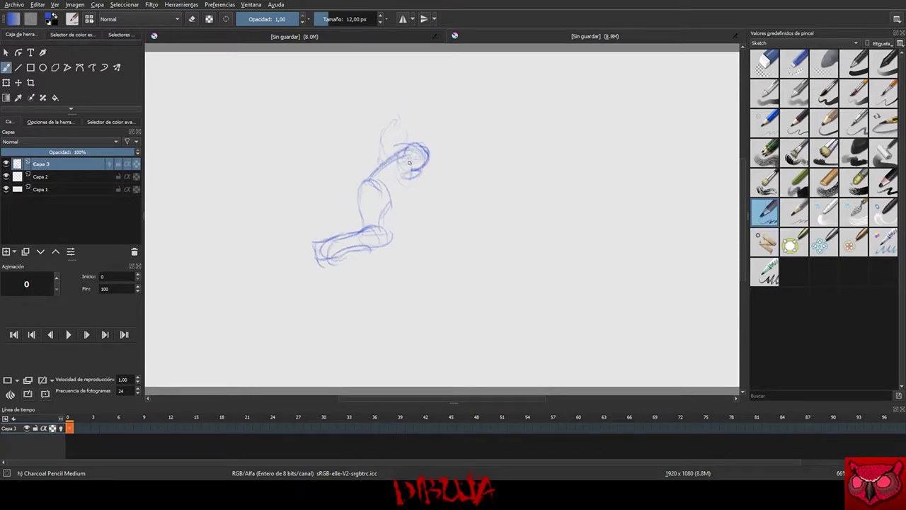
Step: Close the contour between the upper oval and middle form, darken the upper cap and add a small pointed curve beyond it
{"action": "mouse_move", "coordinate": [422, 155]}
{"action": "left_mouse_down"}
{"action": "mouse_move", "coordinate": [400, 158]}
{"action": "mouse_move", "coordinate": [418, 171]}
{"action": "mouse_move", "coordinate": [387, 193]}
{"action": "mouse_move", "coordinate": [393, 203]}
{"action": "mouse_move", "coordinate": [373, 187]}
{"action": "mouse_move", "coordinate": [383, 182]}
{"action": "mouse_move", "coordinate": [387, 204]}
{"action": "mouse_move", "coordinate": [393, 195]}
{"action": "mouse_move", "coordinate": [378, 231]}
{"action": "left_mouse_up"}
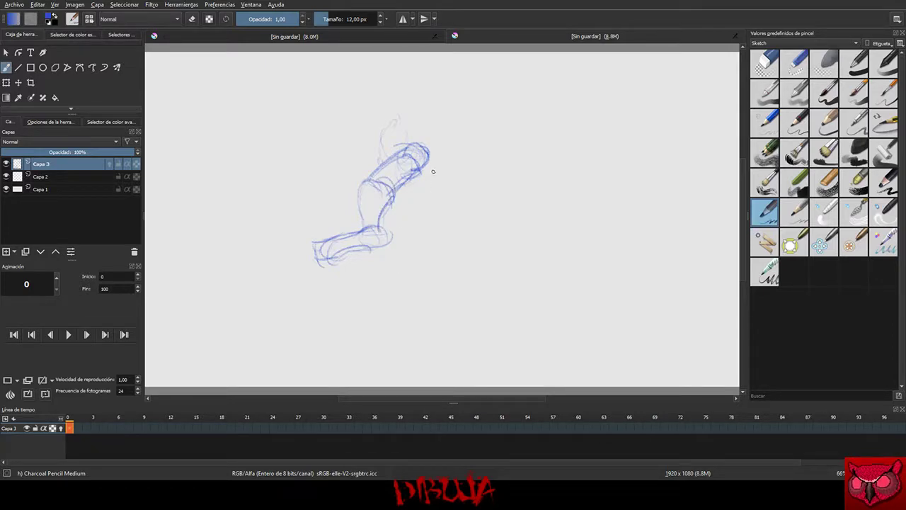
{"action": "left_click_drag", "start_coordinate": [428, 156], "coordinate": [412, 171]}
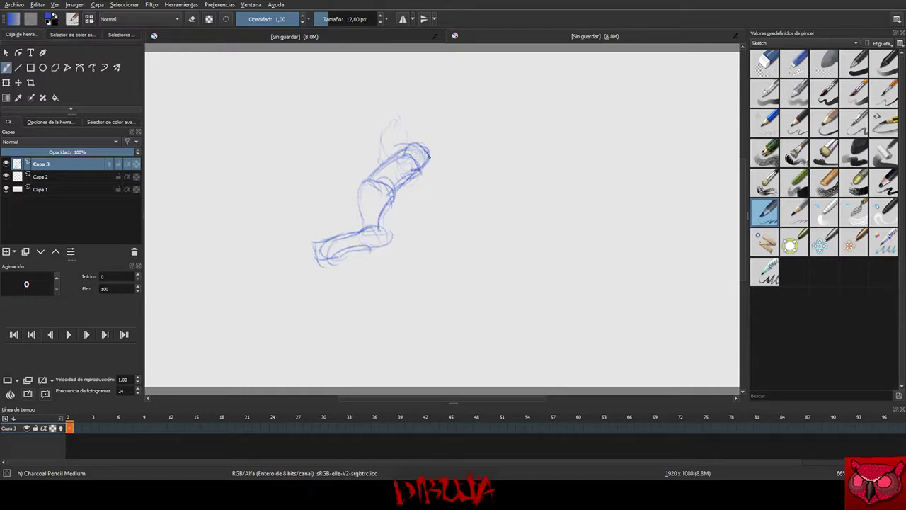
{"action": "left_click_drag", "start_coordinate": [428, 155], "coordinate": [429, 173]}
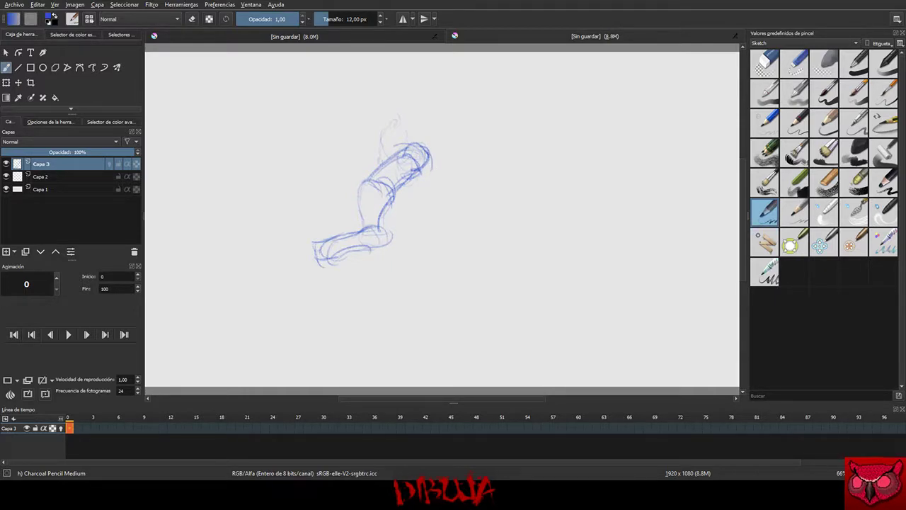
{"action": "mouse_move", "coordinate": [428, 154]}
{"action": "left_mouse_down"}
{"action": "mouse_move", "coordinate": [430, 166]}
{"action": "mouse_move", "coordinate": [438, 164]}
{"action": "mouse_move", "coordinate": [430, 187]}
{"action": "left_mouse_up"}
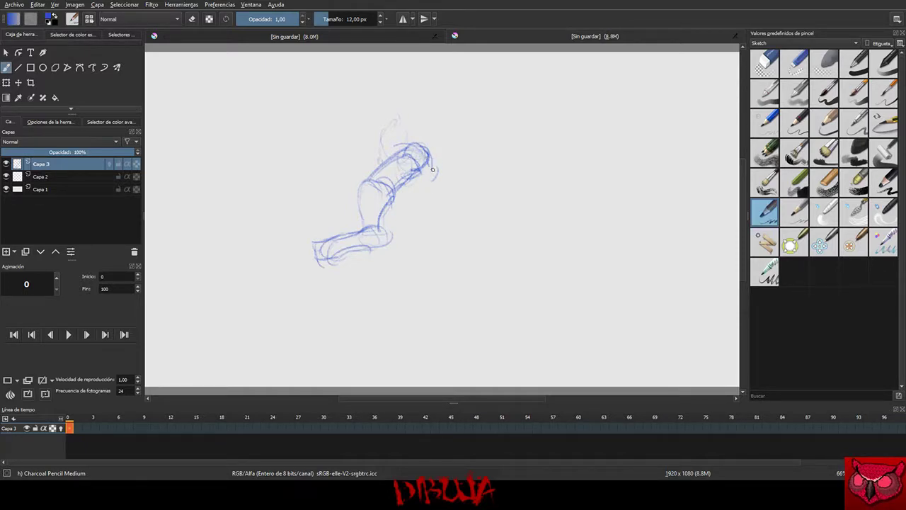
{"action": "mouse_move", "coordinate": [397, 158]}
{"action": "left_mouse_down"}
{"action": "mouse_move", "coordinate": [409, 141]}
{"action": "mouse_move", "coordinate": [429, 145]}
{"action": "mouse_move", "coordinate": [401, 141]}
{"action": "mouse_move", "coordinate": [394, 157]}
{"action": "mouse_move", "coordinate": [433, 154]}
{"action": "mouse_move", "coordinate": [436, 178]}
{"action": "mouse_move", "coordinate": [419, 167]}
{"action": "mouse_move", "coordinate": [430, 180]}
{"action": "left_mouse_up"}
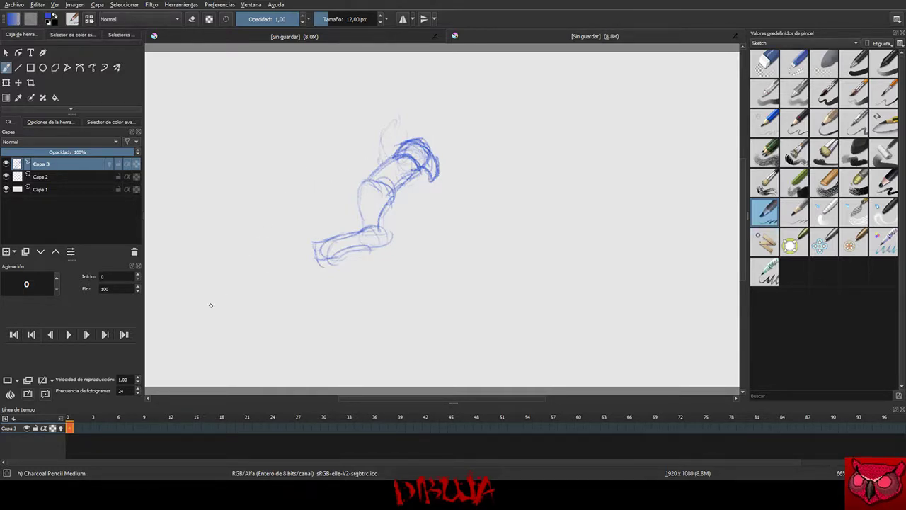
Step: Clear the limb sketch from frame 0 and draw a small shoulder oval, a tall torso oval and a round pelvis
{"action": "key", "text": "Delete"}
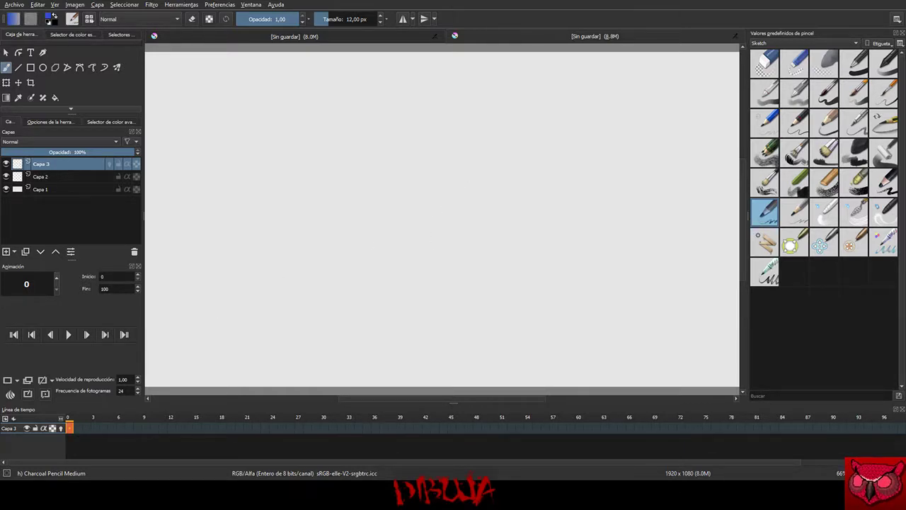
{"action": "mouse_move", "coordinate": [321, 144]}
{"action": "left_mouse_down"}
{"action": "mouse_move", "coordinate": [316, 198]}
{"action": "mouse_move", "coordinate": [338, 166]}
{"action": "mouse_move", "coordinate": [326, 156]}
{"action": "mouse_move", "coordinate": [311, 169]}
{"action": "left_mouse_up"}
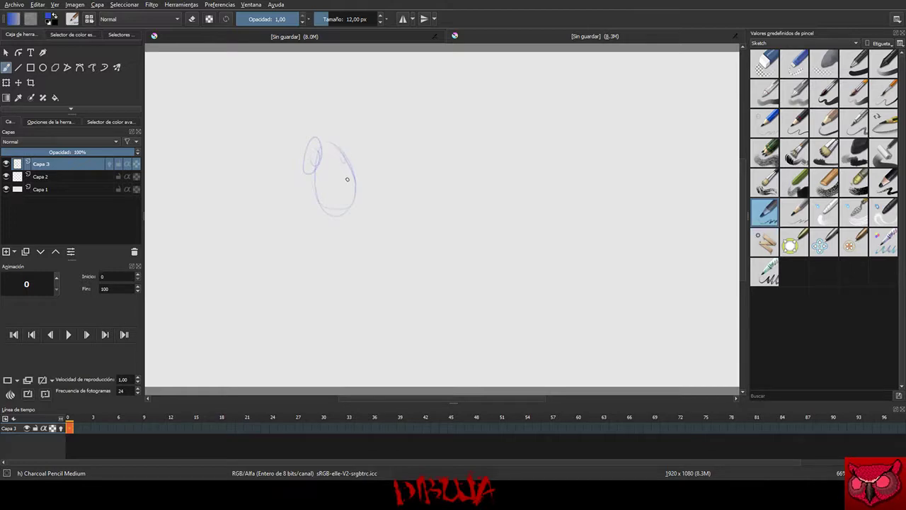
{"action": "left_click_drag", "start_coordinate": [342, 156], "coordinate": [352, 198]}
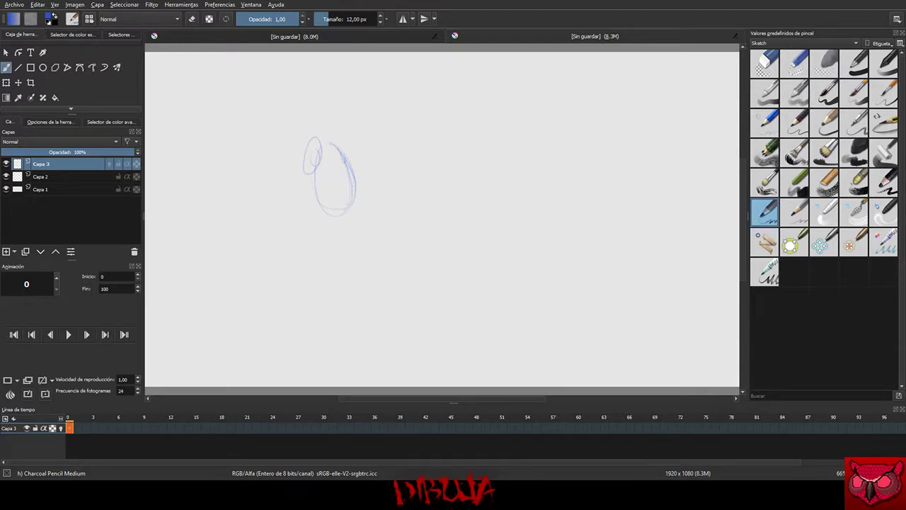
{"action": "mouse_move", "coordinate": [318, 164]}
{"action": "left_mouse_down"}
{"action": "mouse_move", "coordinate": [333, 205]}
{"action": "mouse_move", "coordinate": [317, 188]}
{"action": "mouse_move", "coordinate": [344, 169]}
{"action": "mouse_move", "coordinate": [315, 174]}
{"action": "mouse_move", "coordinate": [332, 194]}
{"action": "mouse_move", "coordinate": [321, 190]}
{"action": "mouse_move", "coordinate": [331, 228]}
{"action": "left_mouse_up"}
{"action": "left_click_drag", "start_coordinate": [321, 180], "coordinate": [337, 245]}
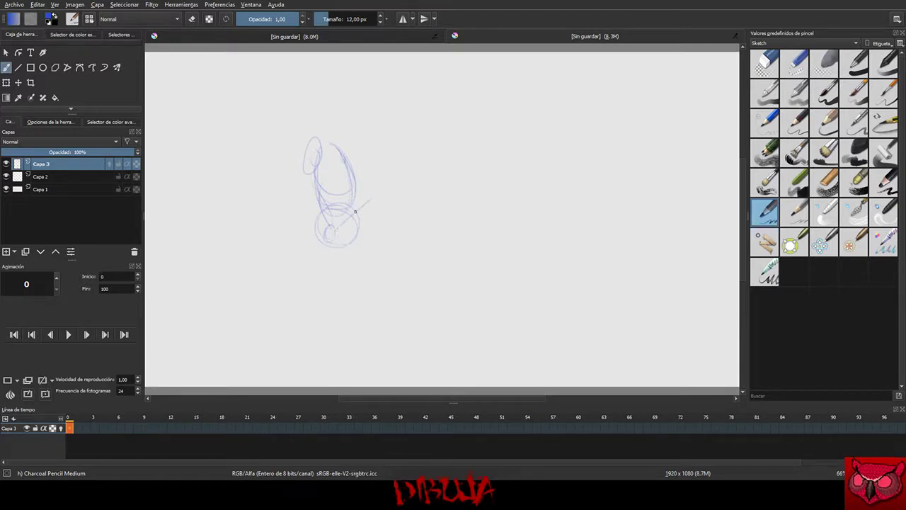
Step: Add a bent leg from the pelvis with a small knee oval, a long curved shin line and a triangular foot
{"action": "mouse_move", "coordinate": [340, 226]}
{"action": "left_mouse_down"}
{"action": "mouse_move", "coordinate": [390, 189]}
{"action": "mouse_move", "coordinate": [383, 191]}
{"action": "left_mouse_up"}
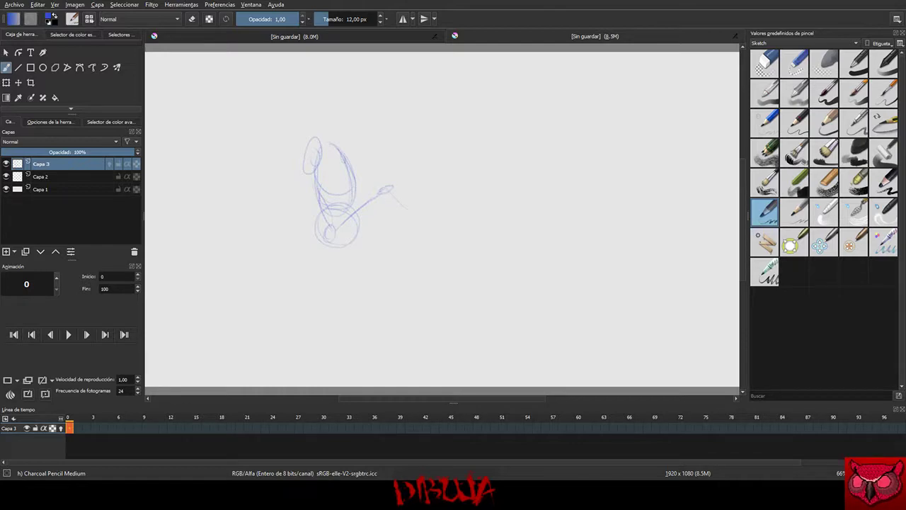
{"action": "left_click_drag", "start_coordinate": [399, 198], "coordinate": [464, 214]}
{"action": "key", "text": "ctrl+z"}
{"action": "key", "text": "ctrl+z"}
{"action": "left_click_drag", "start_coordinate": [393, 195], "coordinate": [446, 203]}
{"action": "key", "text": "ctrl+z"}
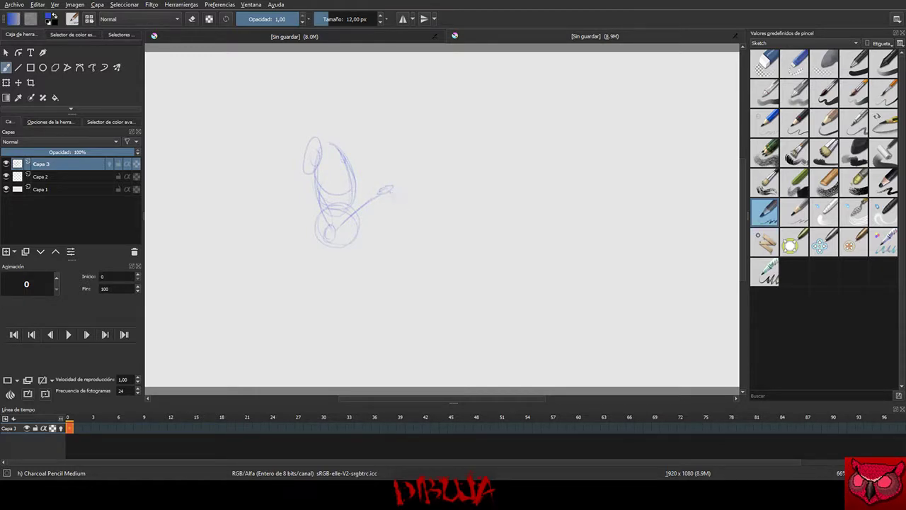
{"action": "mouse_move", "coordinate": [392, 189]}
{"action": "left_mouse_down"}
{"action": "mouse_move", "coordinate": [471, 199]}
{"action": "mouse_move", "coordinate": [464, 190]}
{"action": "mouse_move", "coordinate": [482, 192]}
{"action": "mouse_move", "coordinate": [483, 167]}
{"action": "mouse_move", "coordinate": [478, 206]}
{"action": "mouse_move", "coordinate": [460, 201]}
{"action": "mouse_move", "coordinate": [468, 201]}
{"action": "mouse_move", "coordinate": [480, 170]}
{"action": "left_mouse_up"}
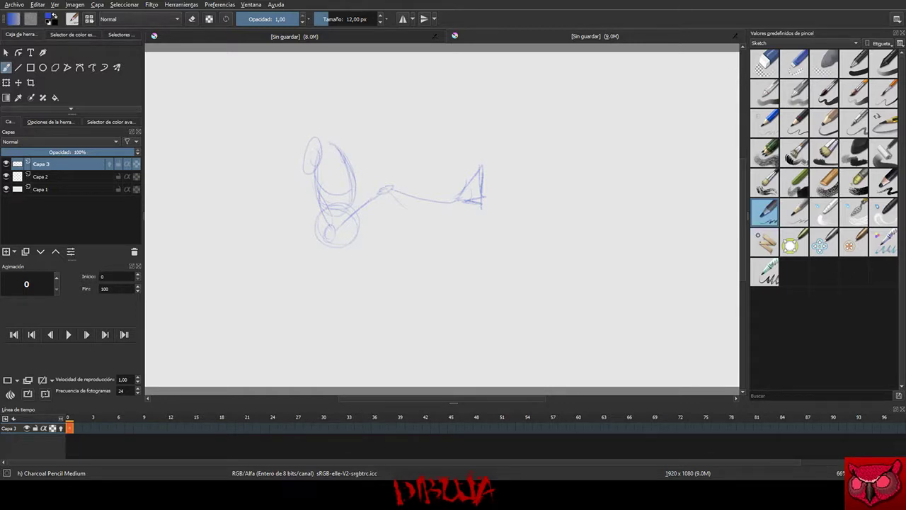
Step: Draw a rounded shoulder cap and an arm that bends downward at the elbow and ends in a boxy hand
{"action": "left_click_drag", "start_coordinate": [324, 151], "coordinate": [292, 168]}
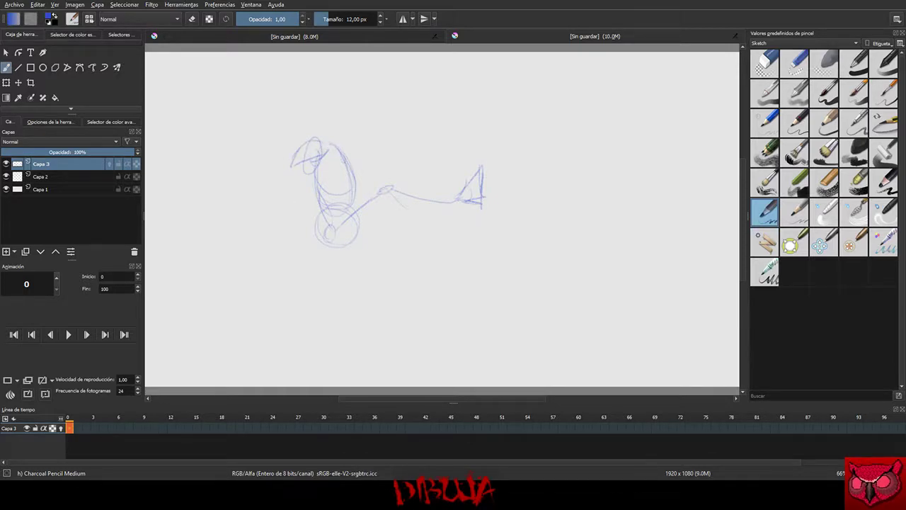
{"action": "mouse_move", "coordinate": [308, 147]}
{"action": "left_mouse_down"}
{"action": "mouse_move", "coordinate": [319, 144]}
{"action": "mouse_move", "coordinate": [293, 152]}
{"action": "mouse_move", "coordinate": [290, 164]}
{"action": "left_mouse_up"}
{"action": "left_click_drag", "start_coordinate": [310, 139], "coordinate": [294, 147]}
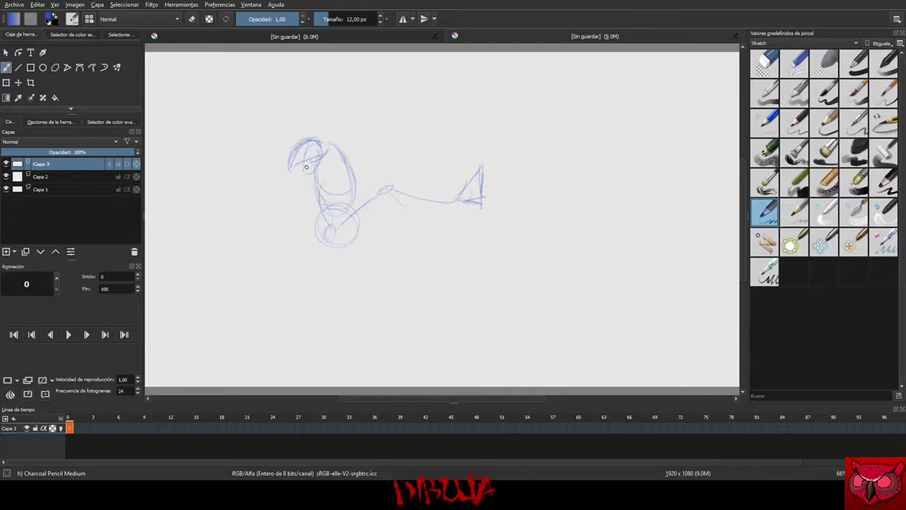
{"action": "mouse_move", "coordinate": [309, 165]}
{"action": "left_mouse_down"}
{"action": "mouse_move", "coordinate": [279, 158]}
{"action": "mouse_move", "coordinate": [288, 151]}
{"action": "mouse_move", "coordinate": [282, 160]}
{"action": "mouse_move", "coordinate": [297, 155]}
{"action": "mouse_move", "coordinate": [257, 190]}
{"action": "left_mouse_up"}
{"action": "left_click_drag", "start_coordinate": [289, 151], "coordinate": [258, 175]}
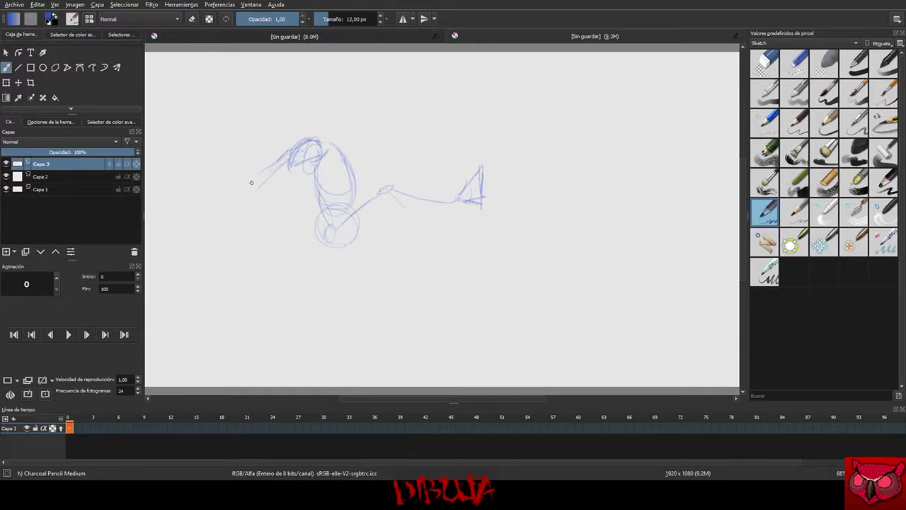
{"action": "mouse_move", "coordinate": [288, 161]}
{"action": "left_mouse_down"}
{"action": "mouse_move", "coordinate": [257, 182]}
{"action": "mouse_move", "coordinate": [262, 248]}
{"action": "mouse_move", "coordinate": [251, 245]}
{"action": "mouse_move", "coordinate": [279, 244]}
{"action": "mouse_move", "coordinate": [255, 249]}
{"action": "mouse_move", "coordinate": [260, 267]}
{"action": "mouse_move", "coordinate": [279, 249]}
{"action": "left_mouse_up"}
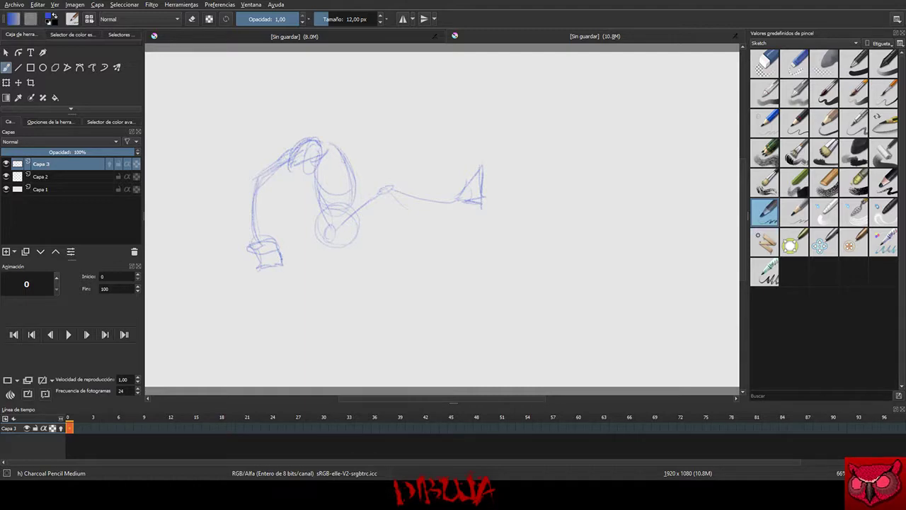
{"action": "mouse_move", "coordinate": [275, 242]}
{"action": "left_mouse_down"}
{"action": "mouse_move", "coordinate": [266, 260]}
{"action": "mouse_move", "coordinate": [272, 243]}
{"action": "mouse_move", "coordinate": [261, 268]}
{"action": "mouse_move", "coordinate": [246, 245]}
{"action": "left_mouse_up"}
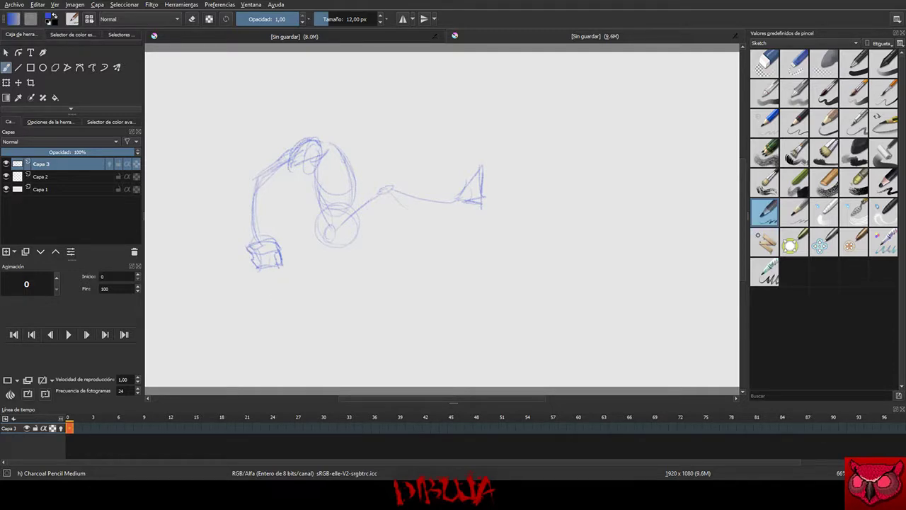
Step: Give the upper arm and forearm volume with darker inner and outer contours around their guide lines
{"action": "mouse_move", "coordinate": [308, 141]}
{"action": "left_mouse_down"}
{"action": "mouse_move", "coordinate": [290, 160]}
{"action": "mouse_move", "coordinate": [319, 157]}
{"action": "mouse_move", "coordinate": [329, 143]}
{"action": "mouse_move", "coordinate": [263, 184]}
{"action": "left_mouse_up"}
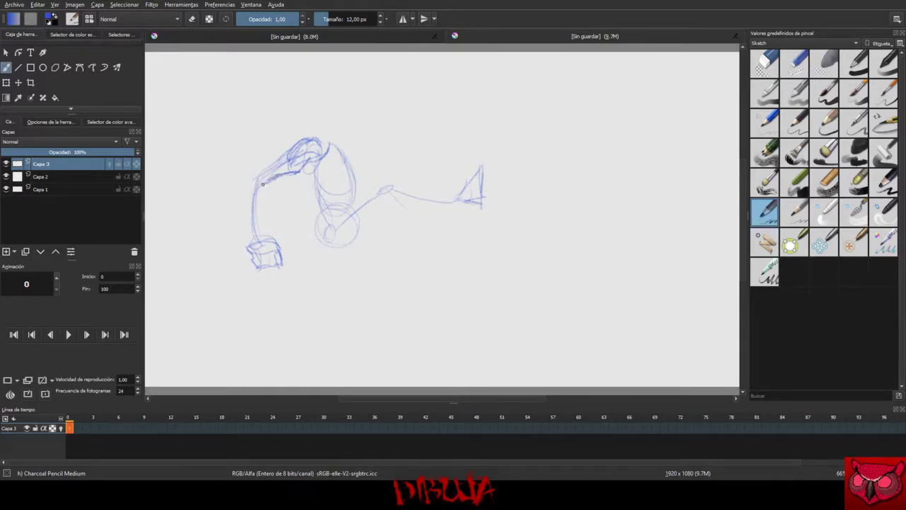
{"action": "left_click_drag", "start_coordinate": [306, 165], "coordinate": [262, 183]}
{"action": "mouse_move", "coordinate": [291, 149]}
{"action": "left_mouse_down"}
{"action": "mouse_move", "coordinate": [249, 184]}
{"action": "mouse_move", "coordinate": [248, 172]}
{"action": "mouse_move", "coordinate": [276, 156]}
{"action": "left_mouse_up"}
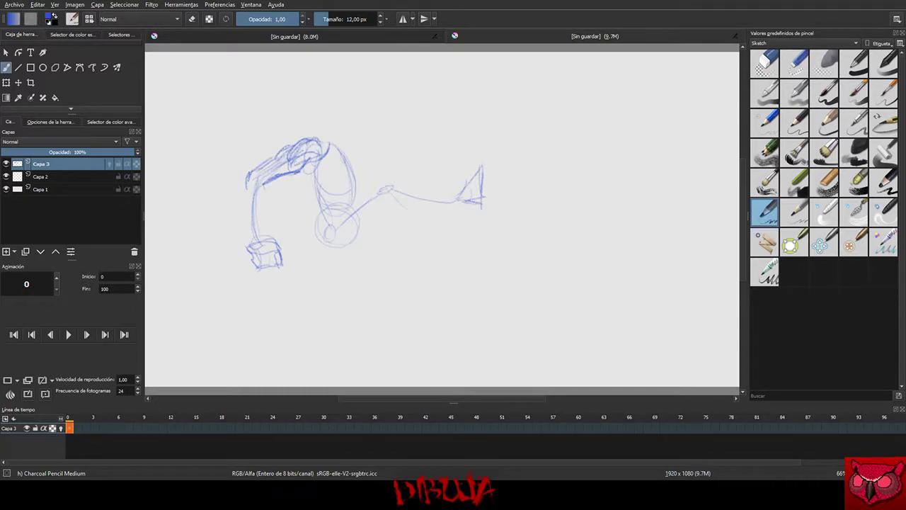
{"action": "left_click_drag", "start_coordinate": [258, 180], "coordinate": [268, 189]}
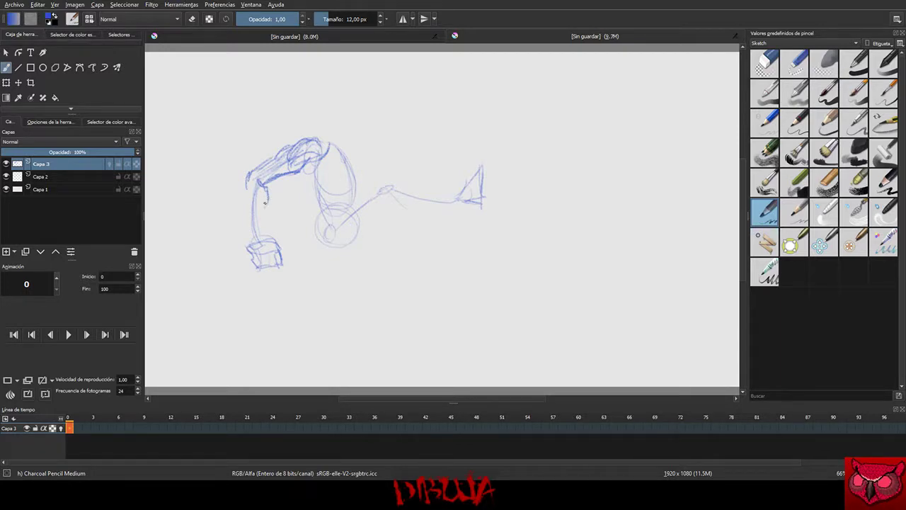
{"action": "mouse_move", "coordinate": [269, 196]}
{"action": "left_mouse_down"}
{"action": "mouse_move", "coordinate": [265, 233]}
{"action": "mouse_move", "coordinate": [256, 190]}
{"action": "mouse_move", "coordinate": [262, 227]}
{"action": "mouse_move", "coordinate": [251, 199]}
{"action": "mouse_move", "coordinate": [255, 180]}
{"action": "mouse_move", "coordinate": [249, 198]}
{"action": "mouse_move", "coordinate": [247, 180]}
{"action": "mouse_move", "coordinate": [251, 238]}
{"action": "mouse_move", "coordinate": [247, 177]}
{"action": "left_mouse_up"}
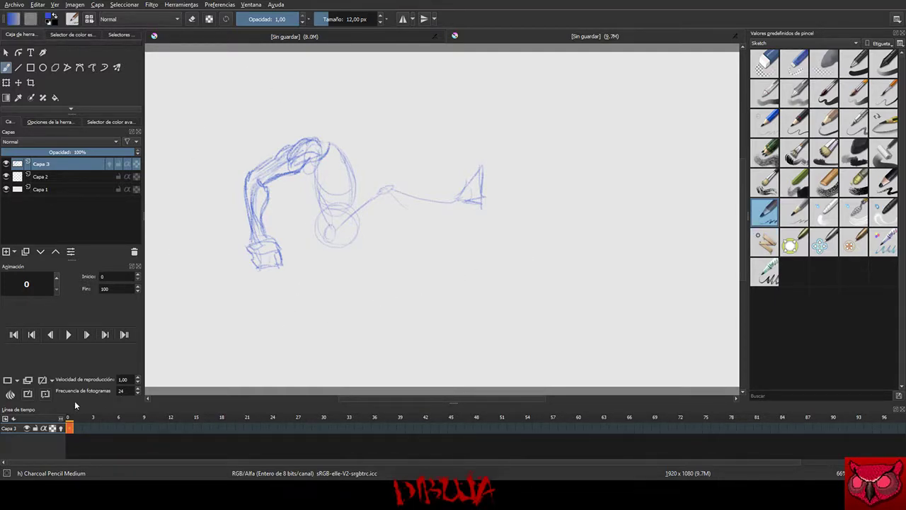
Step: Clear the seated figure from frame 0 and sketch an upright torso oval with a vertical centre line
{"action": "key", "text": "Delete"}
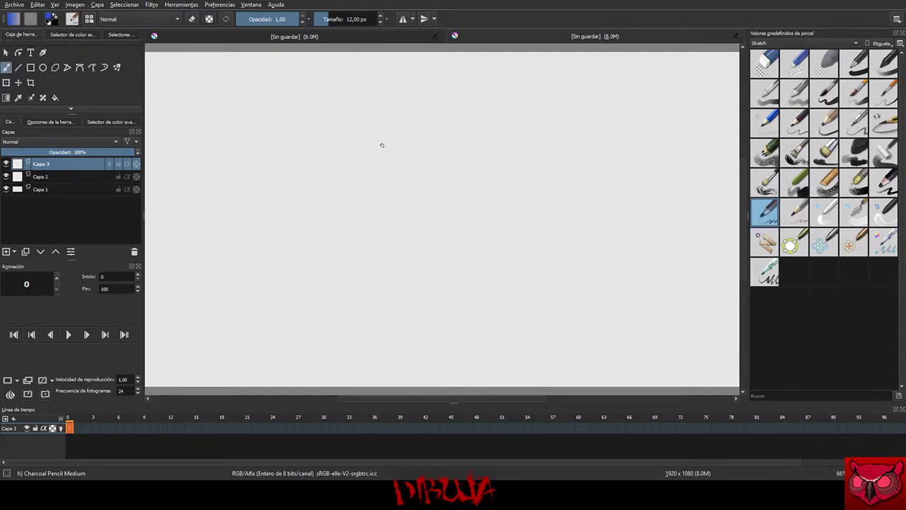
{"action": "mouse_move", "coordinate": [386, 187]}
{"action": "left_mouse_down"}
{"action": "mouse_move", "coordinate": [387, 133]}
{"action": "mouse_move", "coordinate": [381, 192]}
{"action": "mouse_move", "coordinate": [407, 151]}
{"action": "left_mouse_up"}
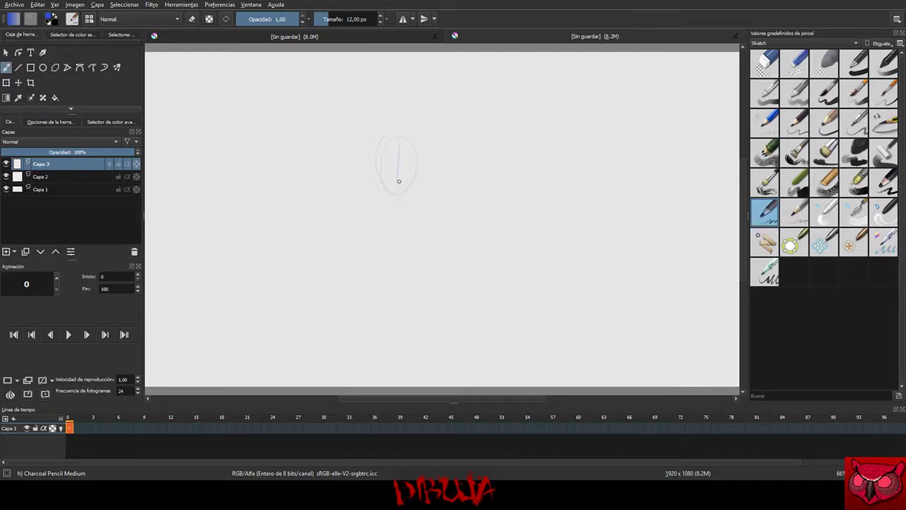
{"action": "mouse_move", "coordinate": [399, 181]}
{"action": "left_mouse_down"}
{"action": "mouse_move", "coordinate": [405, 229]}
{"action": "mouse_move", "coordinate": [391, 236]}
{"action": "mouse_move", "coordinate": [373, 214]}
{"action": "mouse_move", "coordinate": [384, 240]}
{"action": "mouse_move", "coordinate": [403, 223]}
{"action": "left_mouse_up"}
{"action": "key", "text": "ctrl+z"}
{"action": "key", "text": "ctrl+z"}
{"action": "key", "text": "ctrl+z"}
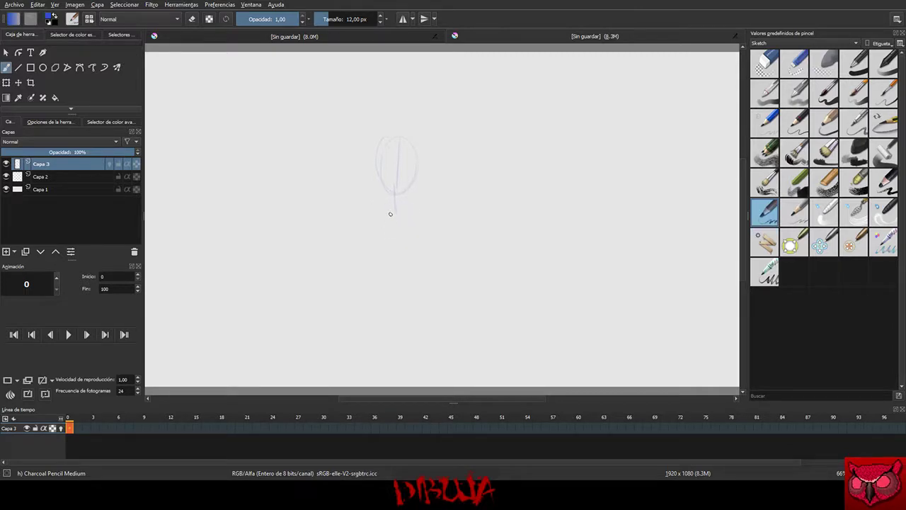
Step: Draw a rounded pelvis beneath the torso with a short curved hip mark inside each side
{"action": "mouse_move", "coordinate": [391, 214]}
{"action": "left_mouse_down"}
{"action": "mouse_move", "coordinate": [384, 239]}
{"action": "mouse_move", "coordinate": [416, 220]}
{"action": "mouse_move", "coordinate": [413, 231]}
{"action": "mouse_move", "coordinate": [370, 229]}
{"action": "left_mouse_up"}
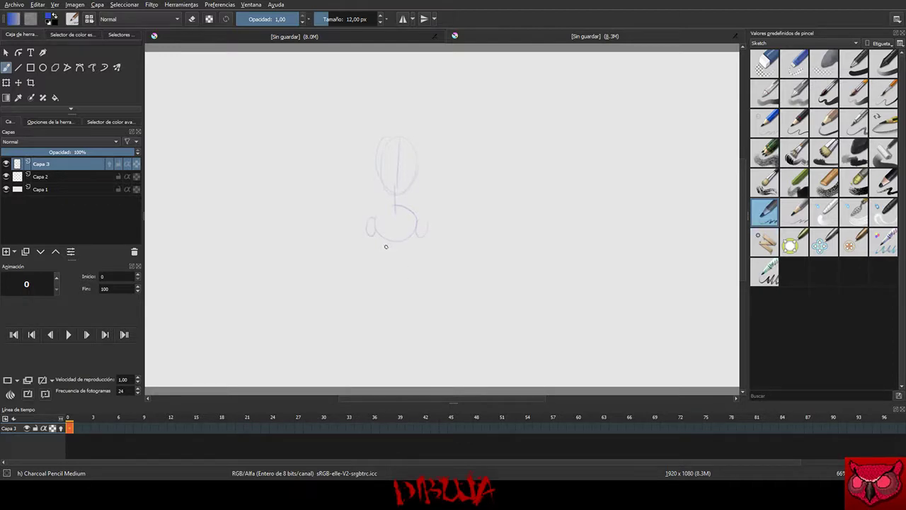
{"action": "key", "text": "ctrl+z"}
{"action": "mouse_move", "coordinate": [379, 213]}
{"action": "left_mouse_down"}
{"action": "mouse_move", "coordinate": [384, 236]}
{"action": "mouse_move", "coordinate": [412, 237]}
{"action": "left_mouse_up"}
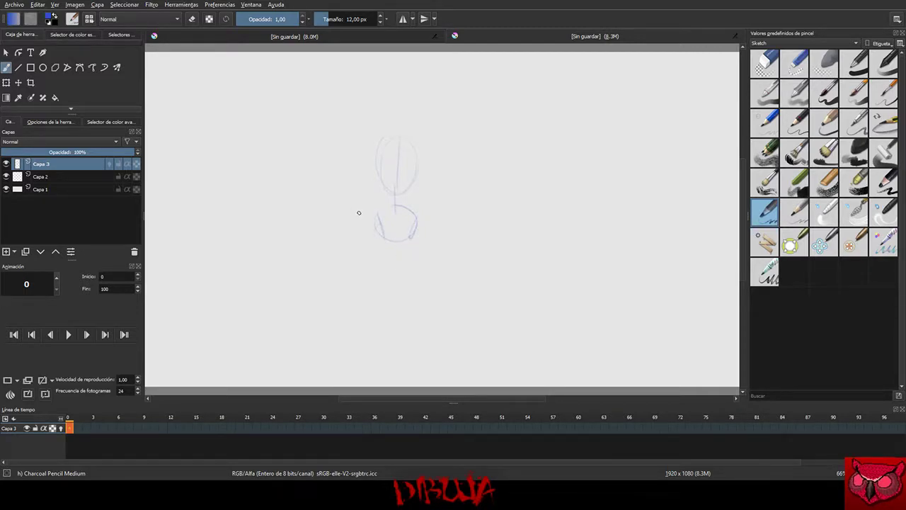
{"action": "left_click_drag", "start_coordinate": [381, 224], "coordinate": [314, 243]}
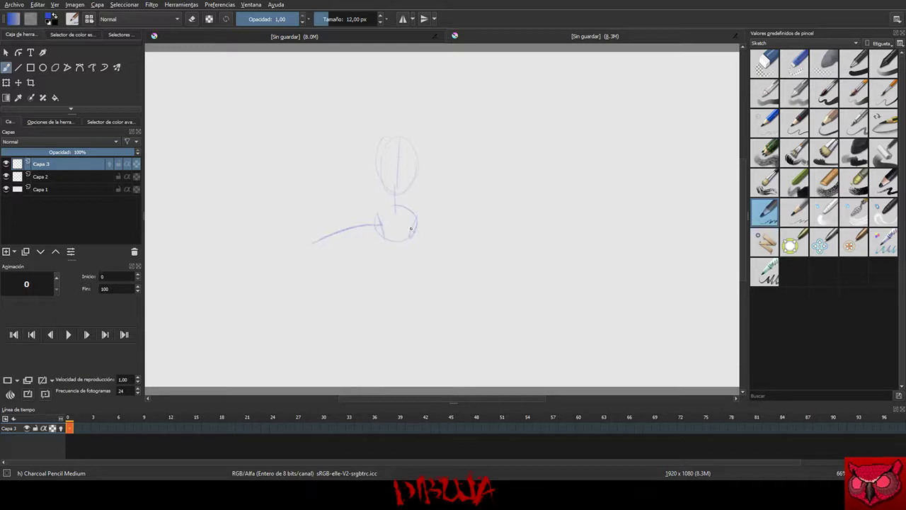
{"action": "left_click_drag", "start_coordinate": [411, 228], "coordinate": [469, 231]}
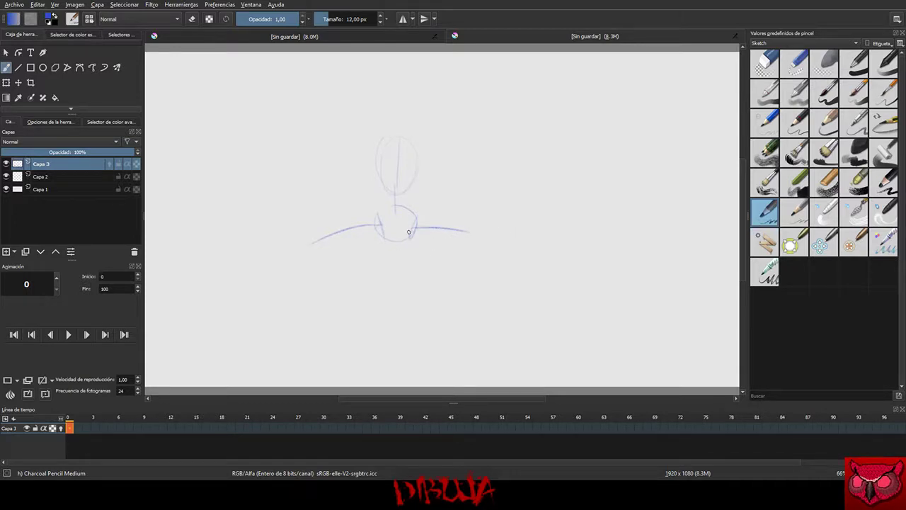
{"action": "key", "text": "ctrl+z"}
{"action": "key", "text": "ctrl+z"}
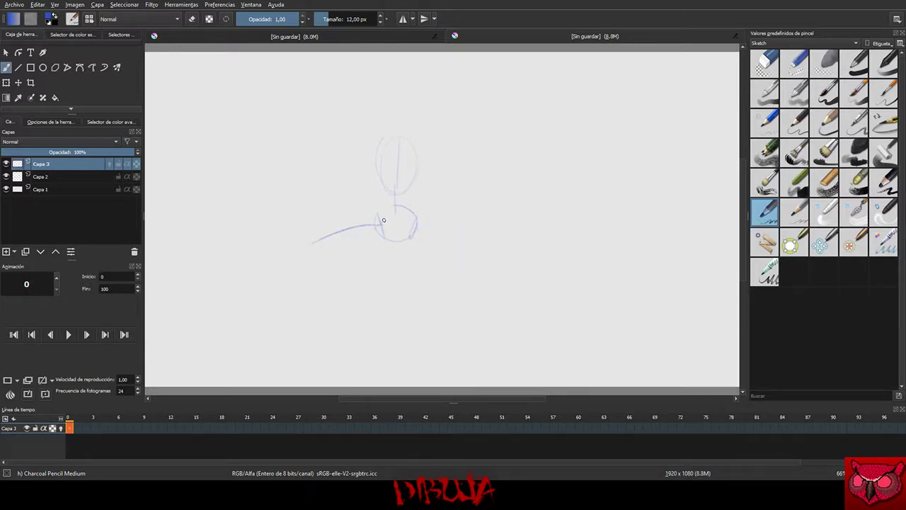
Step: Draw both legs spread horizontally from the pelvis with small knee ovals, long shin lines and pointed feet
{"action": "left_click_drag", "start_coordinate": [381, 226], "coordinate": [330, 227]}
{"action": "left_click_drag", "start_coordinate": [414, 227], "coordinate": [475, 240]}
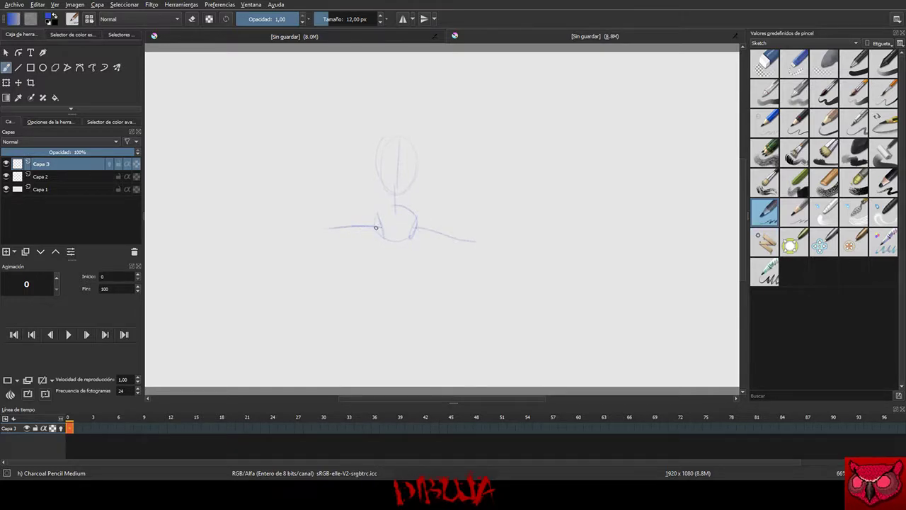
{"action": "left_click_drag", "start_coordinate": [379, 227], "coordinate": [309, 233]}
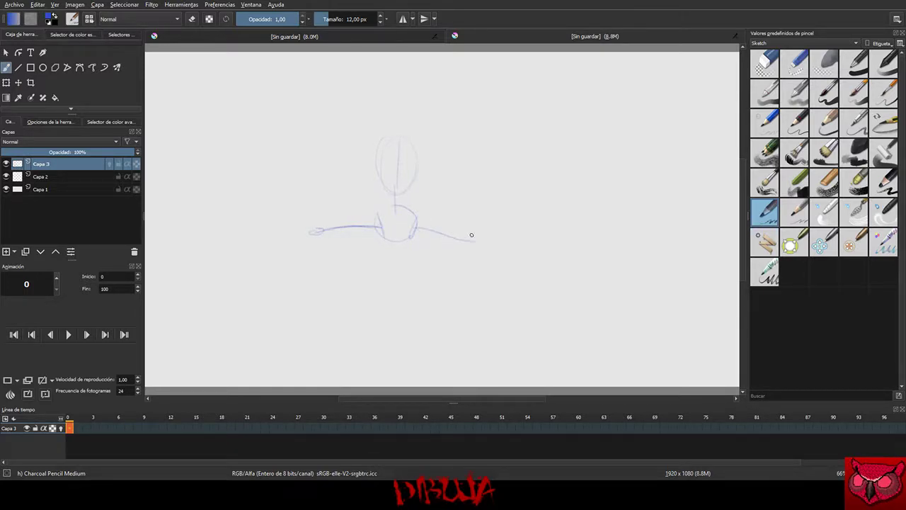
{"action": "left_click_drag", "start_coordinate": [471, 235], "coordinate": [480, 241]}
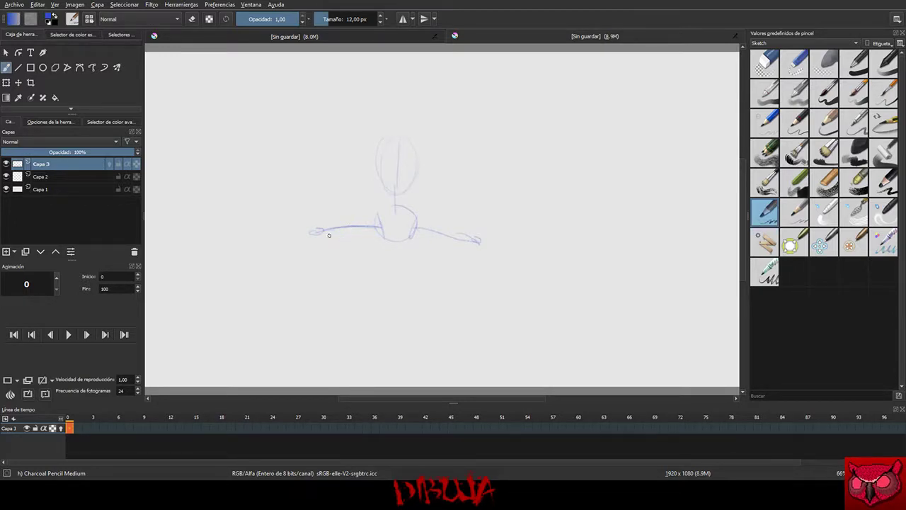
{"action": "mouse_move", "coordinate": [318, 232]}
{"action": "left_mouse_down"}
{"action": "mouse_move", "coordinate": [218, 220]}
{"action": "mouse_move", "coordinate": [288, 231]}
{"action": "mouse_move", "coordinate": [244, 231]}
{"action": "mouse_move", "coordinate": [224, 217]}
{"action": "mouse_move", "coordinate": [190, 226]}
{"action": "mouse_move", "coordinate": [235, 215]}
{"action": "mouse_move", "coordinate": [234, 226]}
{"action": "mouse_move", "coordinate": [185, 218]}
{"action": "mouse_move", "coordinate": [203, 229]}
{"action": "mouse_move", "coordinate": [214, 222]}
{"action": "mouse_move", "coordinate": [239, 239]}
{"action": "left_mouse_up"}
{"action": "mouse_move", "coordinate": [486, 233]}
{"action": "left_mouse_down"}
{"action": "mouse_move", "coordinate": [529, 240]}
{"action": "mouse_move", "coordinate": [478, 242]}
{"action": "mouse_move", "coordinate": [561, 224]}
{"action": "mouse_move", "coordinate": [582, 232]}
{"action": "mouse_move", "coordinate": [546, 228]}
{"action": "left_mouse_up"}
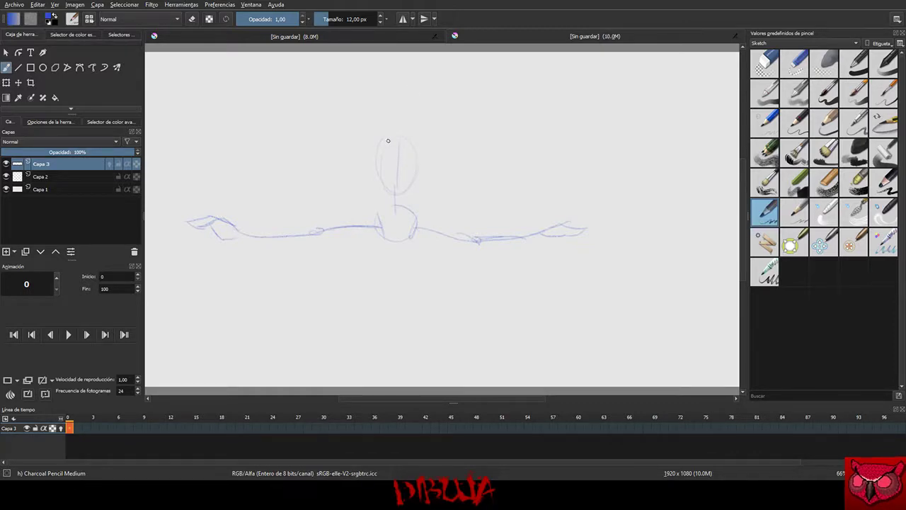
Step: Extend the spread-leg figure with waist lines, round shoulders, one sideways arm, one diagonally raised arm and an oval head above the neck line
{"action": "mouse_move", "coordinate": [374, 169]}
{"action": "left_mouse_down"}
{"action": "mouse_move", "coordinate": [375, 206]}
{"action": "mouse_move", "coordinate": [412, 208]}
{"action": "left_mouse_up"}
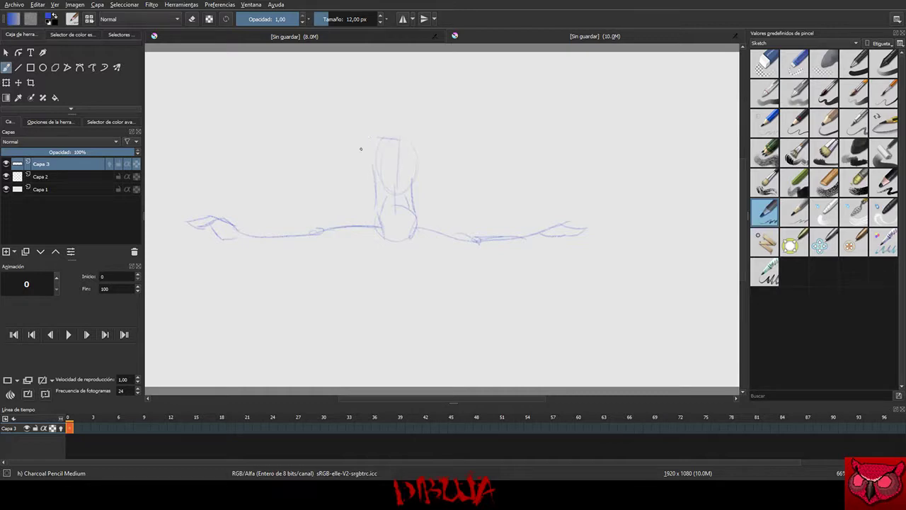
{"action": "mouse_move", "coordinate": [364, 141]}
{"action": "left_mouse_down"}
{"action": "mouse_move", "coordinate": [413, 145]}
{"action": "mouse_move", "coordinate": [380, 132]}
{"action": "mouse_move", "coordinate": [376, 145]}
{"action": "mouse_move", "coordinate": [390, 148]}
{"action": "mouse_move", "coordinate": [464, 136]}
{"action": "left_mouse_up"}
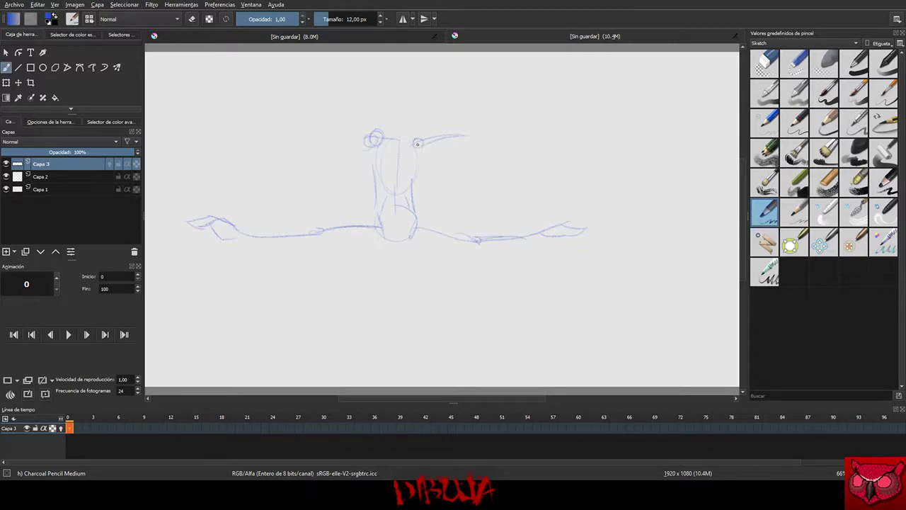
{"action": "mouse_move", "coordinate": [417, 144]}
{"action": "left_mouse_down"}
{"action": "mouse_move", "coordinate": [499, 143]}
{"action": "mouse_move", "coordinate": [533, 132]}
{"action": "left_mouse_up"}
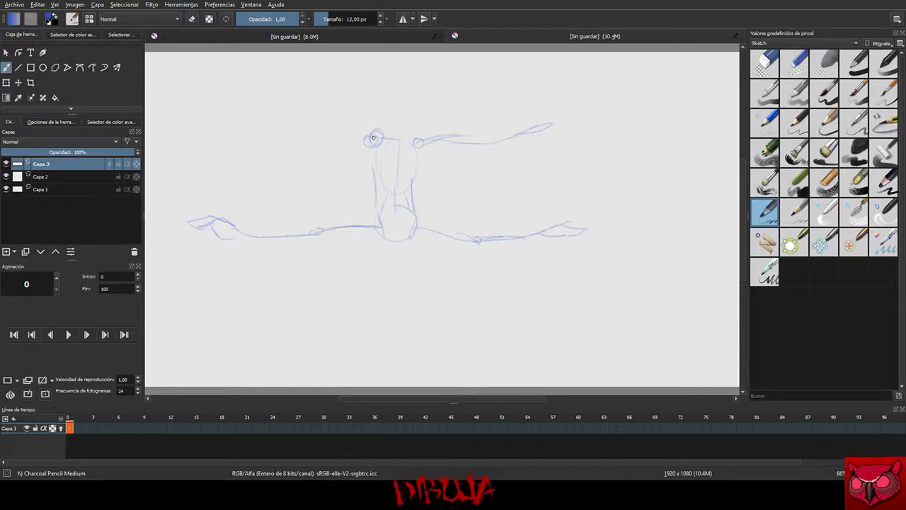
{"action": "mouse_move", "coordinate": [348, 121]}
{"action": "left_mouse_down"}
{"action": "mouse_move", "coordinate": [371, 135]}
{"action": "mouse_move", "coordinate": [340, 116]}
{"action": "mouse_move", "coordinate": [305, 67]}
{"action": "mouse_move", "coordinate": [309, 84]}
{"action": "left_mouse_up"}
{"action": "mouse_move", "coordinate": [397, 141]}
{"action": "left_mouse_down"}
{"action": "mouse_move", "coordinate": [403, 92]}
{"action": "mouse_move", "coordinate": [415, 101]}
{"action": "mouse_move", "coordinate": [401, 121]}
{"action": "mouse_move", "coordinate": [395, 92]}
{"action": "mouse_move", "coordinate": [413, 91]}
{"action": "mouse_move", "coordinate": [408, 108]}
{"action": "mouse_move", "coordinate": [395, 97]}
{"action": "mouse_move", "coordinate": [406, 88]}
{"action": "mouse_move", "coordinate": [421, 104]}
{"action": "mouse_move", "coordinate": [414, 122]}
{"action": "mouse_move", "coordinate": [414, 96]}
{"action": "mouse_move", "coordinate": [405, 100]}
{"action": "mouse_move", "coordinate": [413, 122]}
{"action": "mouse_move", "coordinate": [422, 98]}
{"action": "mouse_move", "coordinate": [394, 93]}
{"action": "mouse_move", "coordinate": [402, 114]}
{"action": "left_mouse_up"}
{"action": "left_click_drag", "start_coordinate": [417, 143], "coordinate": [415, 142]}
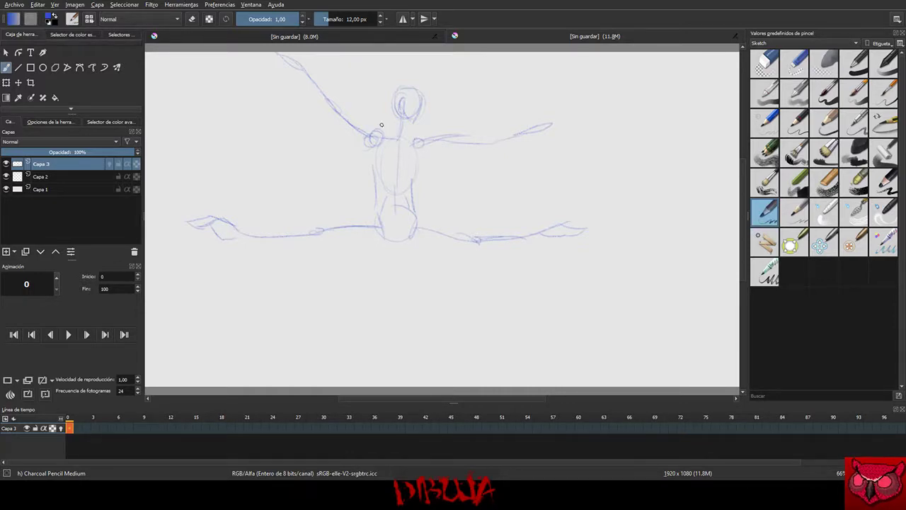
Step: Define the upper body with side contours, neck and collarbone lines, a chest division and rounded shoulder and armpit masses
{"action": "left_click_drag", "start_coordinate": [375, 130], "coordinate": [372, 160]}
{"action": "left_click_drag", "start_coordinate": [423, 141], "coordinate": [417, 162]}
{"action": "left_click_drag", "start_coordinate": [394, 140], "coordinate": [374, 134]}
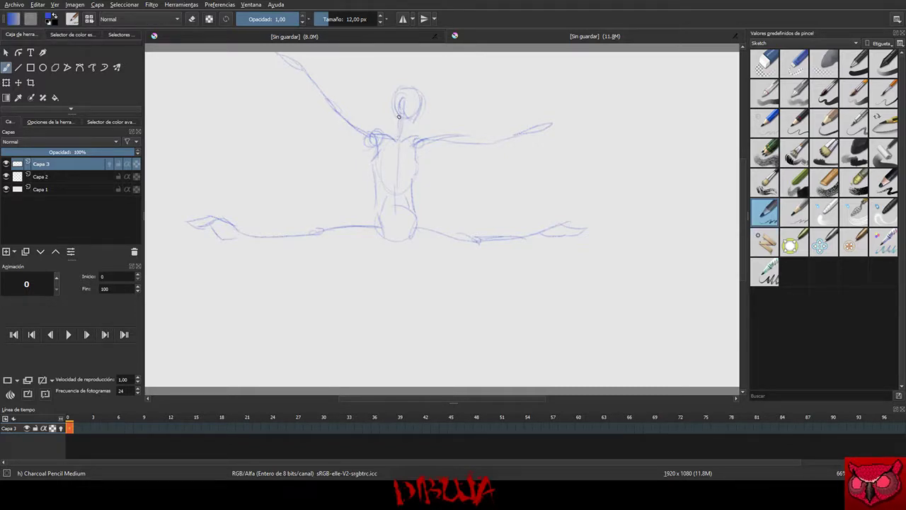
{"action": "mouse_move", "coordinate": [400, 116]}
{"action": "left_mouse_down"}
{"action": "mouse_move", "coordinate": [394, 130]}
{"action": "mouse_move", "coordinate": [376, 134]}
{"action": "left_mouse_up"}
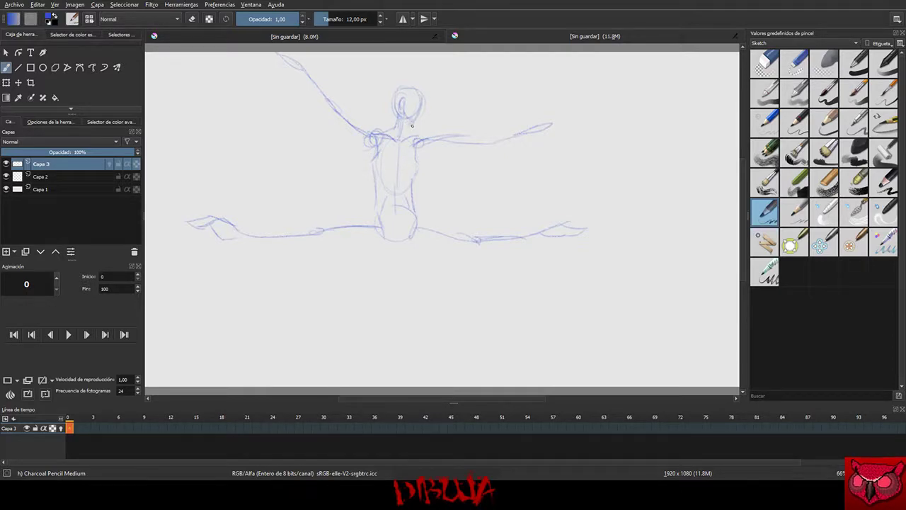
{"action": "mouse_move", "coordinate": [412, 126]}
{"action": "left_mouse_down"}
{"action": "mouse_move", "coordinate": [422, 135]}
{"action": "mouse_move", "coordinate": [403, 141]}
{"action": "mouse_move", "coordinate": [423, 135]}
{"action": "left_mouse_up"}
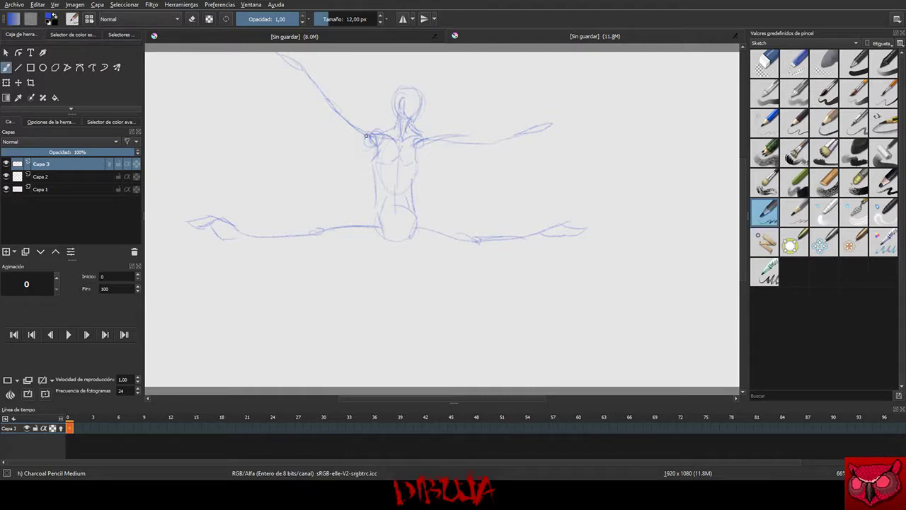
{"action": "mouse_move", "coordinate": [372, 127]}
{"action": "left_mouse_down"}
{"action": "mouse_move", "coordinate": [441, 134]}
{"action": "mouse_move", "coordinate": [418, 152]}
{"action": "left_mouse_up"}
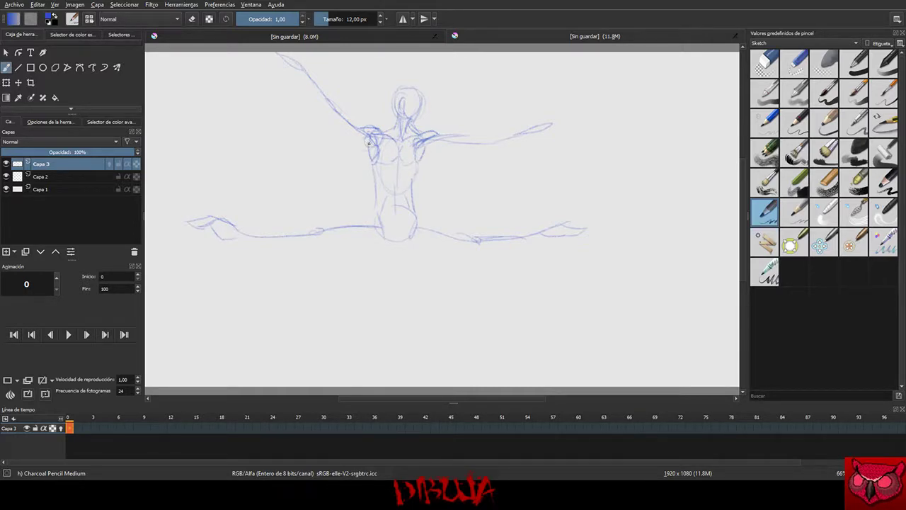
{"action": "left_click_drag", "start_coordinate": [369, 156], "coordinate": [419, 158]}
Step: Give the raised arm volume with contours along its upper arm and forearm and a darker elbow mark
{"action": "left_click_drag", "start_coordinate": [366, 142], "coordinate": [358, 129]}
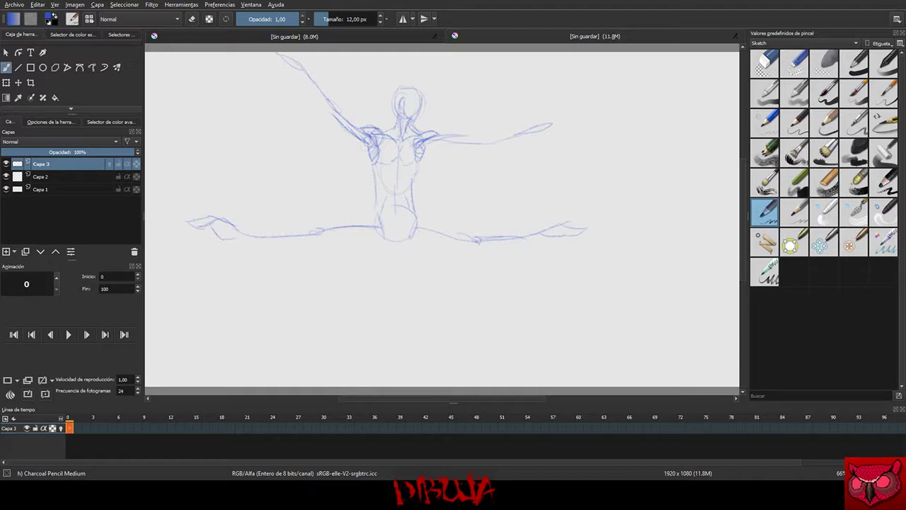
{"action": "left_click_drag", "start_coordinate": [365, 133], "coordinate": [334, 102]}
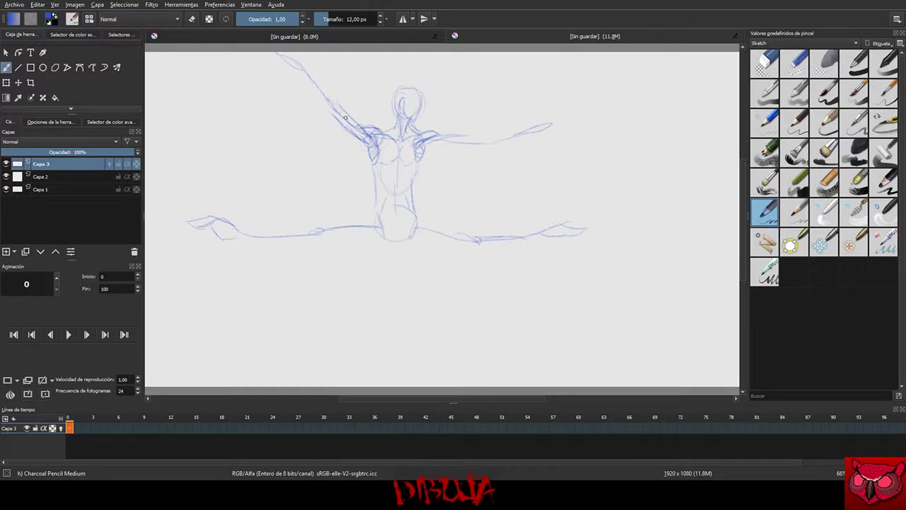
{"action": "key", "text": "ctrl+z"}
{"action": "mouse_move", "coordinate": [359, 125]}
{"action": "left_mouse_down"}
{"action": "mouse_move", "coordinate": [327, 104]}
{"action": "mouse_move", "coordinate": [341, 105]}
{"action": "mouse_move", "coordinate": [331, 113]}
{"action": "mouse_move", "coordinate": [339, 119]}
{"action": "left_mouse_up"}
{"action": "mouse_move", "coordinate": [323, 99]}
{"action": "left_mouse_down"}
{"action": "mouse_move", "coordinate": [312, 74]}
{"action": "mouse_move", "coordinate": [352, 114]}
{"action": "mouse_move", "coordinate": [337, 100]}
{"action": "mouse_move", "coordinate": [340, 122]}
{"action": "mouse_move", "coordinate": [319, 92]}
{"action": "left_mouse_up"}
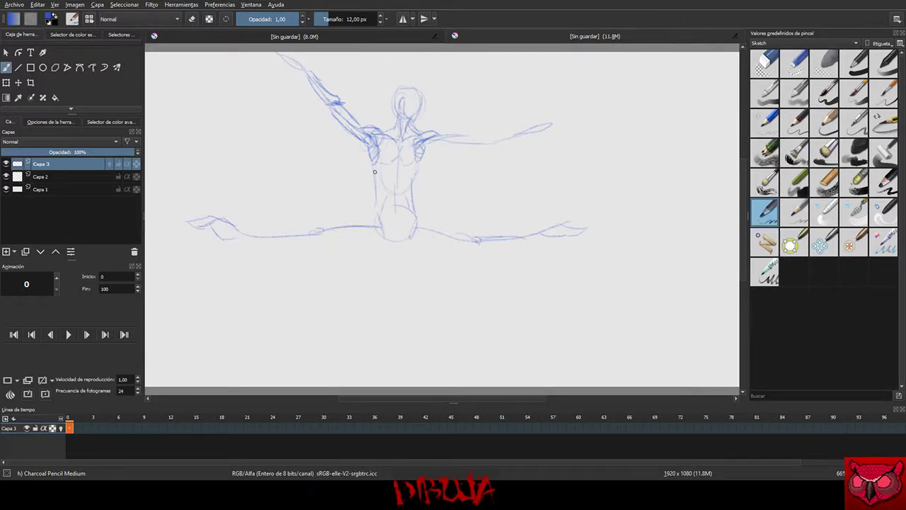
Step: Darken the curved sides of the waist and hips and close the pelvis with V-shaped groin lines
{"action": "left_click_drag", "start_coordinate": [372, 165], "coordinate": [381, 189]}
{"action": "mouse_move", "coordinate": [376, 170]}
{"action": "left_mouse_down"}
{"action": "mouse_move", "coordinate": [372, 205]}
{"action": "mouse_move", "coordinate": [378, 196]}
{"action": "mouse_move", "coordinate": [392, 231]}
{"action": "left_mouse_up"}
{"action": "mouse_move", "coordinate": [411, 179]}
{"action": "left_mouse_down"}
{"action": "mouse_move", "coordinate": [409, 228]}
{"action": "mouse_move", "coordinate": [396, 233]}
{"action": "mouse_move", "coordinate": [410, 228]}
{"action": "mouse_move", "coordinate": [387, 229]}
{"action": "left_mouse_up"}
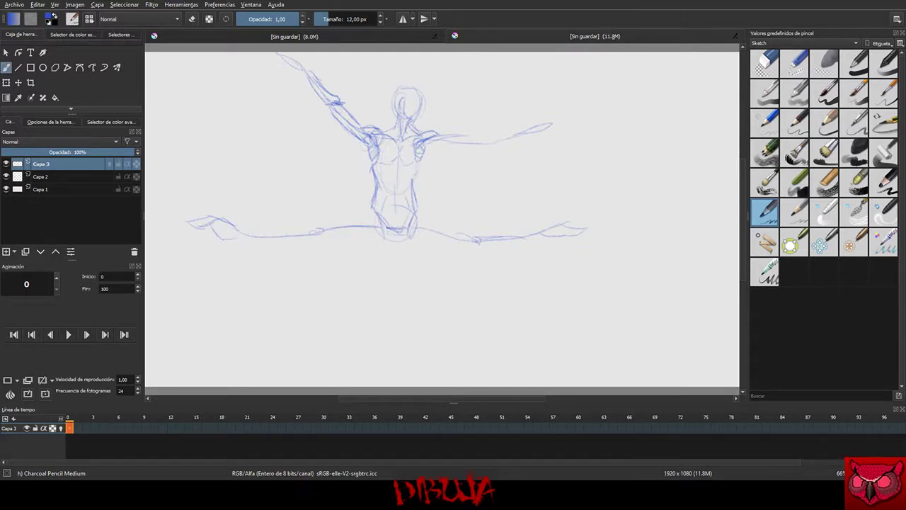
Step: Thicken both spread thighs with tapering upper and lower contours from the hips to the knees, hatching the underside of one thigh
{"action": "mouse_move", "coordinate": [386, 220]}
{"action": "left_mouse_down"}
{"action": "mouse_move", "coordinate": [310, 232]}
{"action": "mouse_move", "coordinate": [351, 222]}
{"action": "mouse_move", "coordinate": [333, 225]}
{"action": "left_mouse_up"}
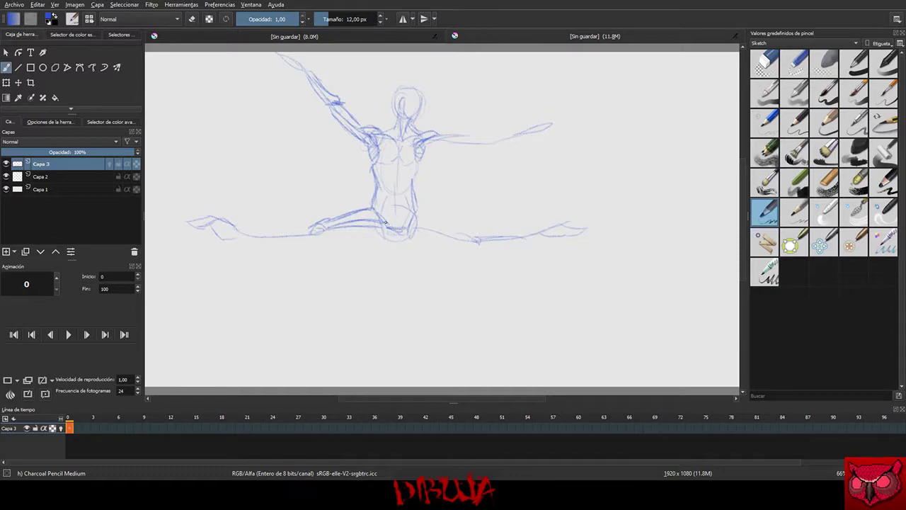
{"action": "mouse_move", "coordinate": [386, 222]}
{"action": "left_mouse_down"}
{"action": "mouse_move", "coordinate": [385, 239]}
{"action": "mouse_move", "coordinate": [353, 240]}
{"action": "mouse_move", "coordinate": [389, 233]}
{"action": "mouse_move", "coordinate": [369, 224]}
{"action": "mouse_move", "coordinate": [358, 234]}
{"action": "mouse_move", "coordinate": [388, 238]}
{"action": "left_mouse_up"}
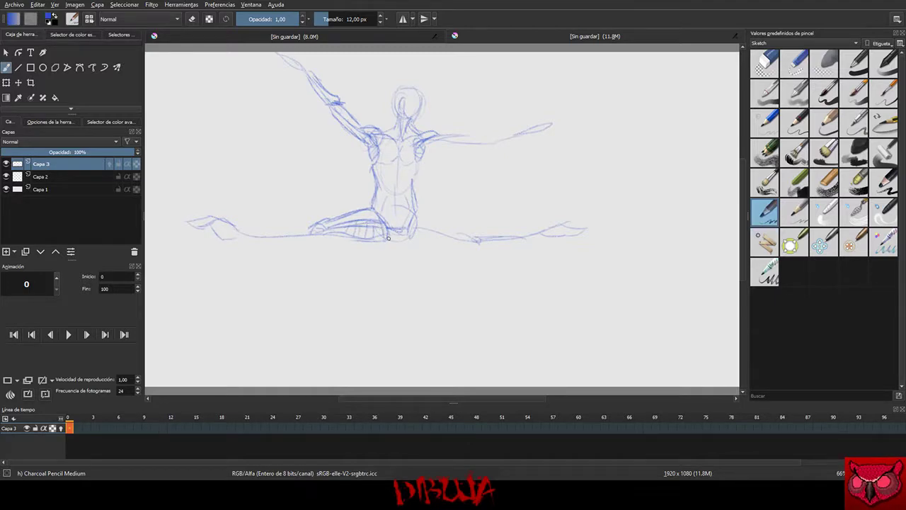
{"action": "left_click_drag", "start_coordinate": [418, 211], "coordinate": [455, 229]}
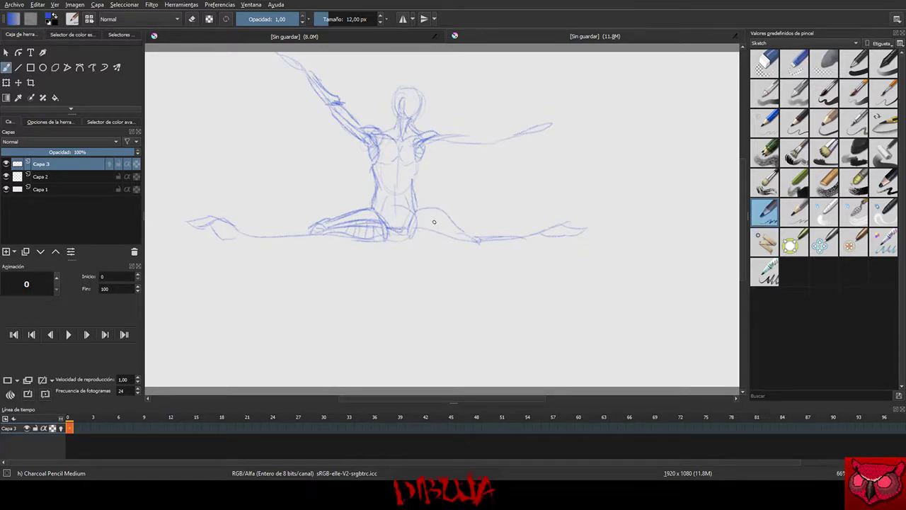
{"action": "key", "text": "ctrl+z"}
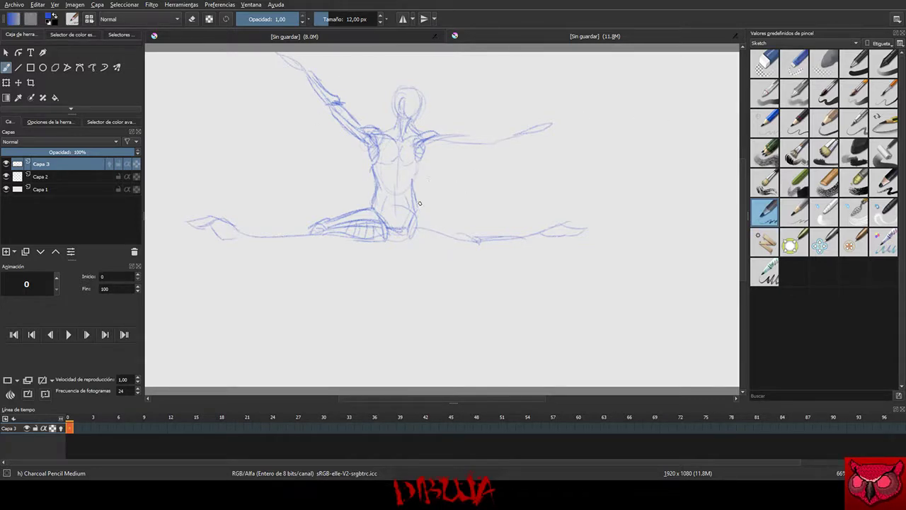
{"action": "mouse_move", "coordinate": [419, 209]}
{"action": "left_mouse_down"}
{"action": "mouse_move", "coordinate": [484, 247]}
{"action": "mouse_move", "coordinate": [432, 224]}
{"action": "mouse_move", "coordinate": [411, 226]}
{"action": "mouse_move", "coordinate": [473, 240]}
{"action": "left_mouse_up"}
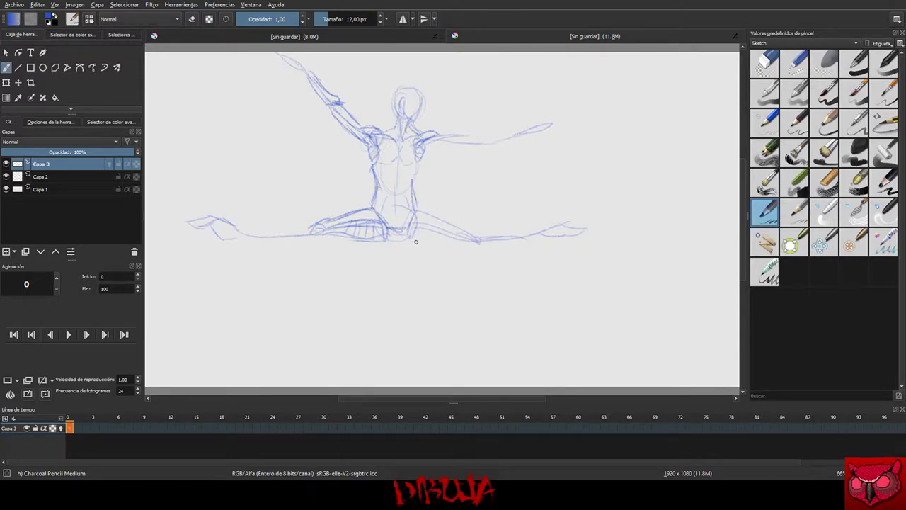
{"action": "left_click_drag", "start_coordinate": [417, 218], "coordinate": [469, 240]}
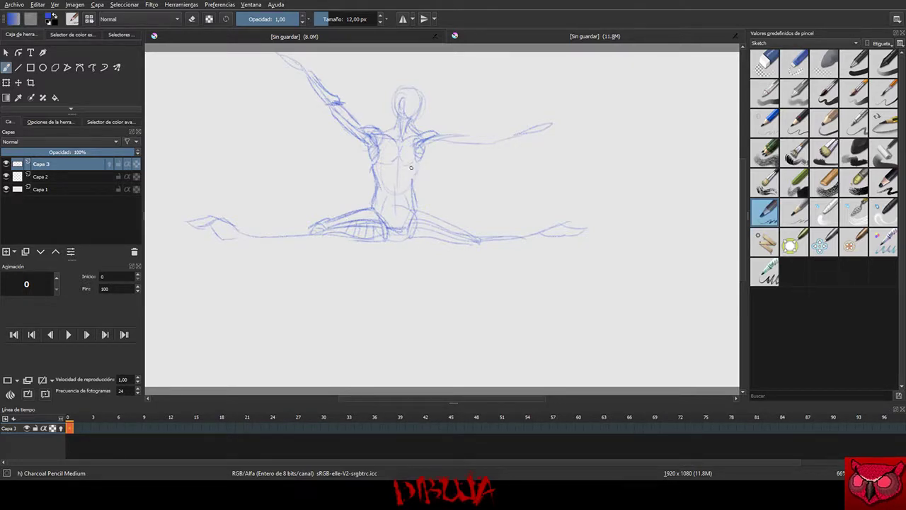
Step: Contour the undersides of both upper arms where they meet the ribcage and touch up the torso
{"action": "left_click_drag", "start_coordinate": [347, 130], "coordinate": [381, 172]}
{"action": "left_click_drag", "start_coordinate": [420, 143], "coordinate": [473, 143]}
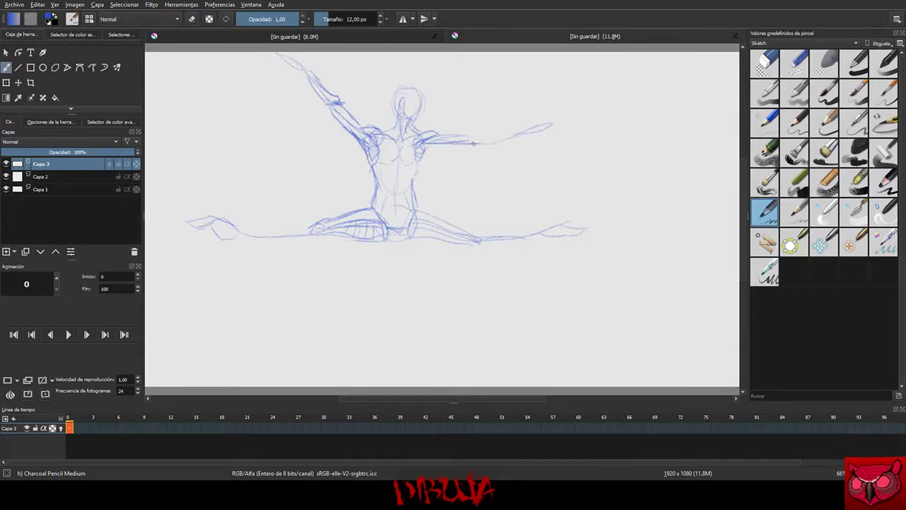
{"action": "key", "text": "ctrl+z"}
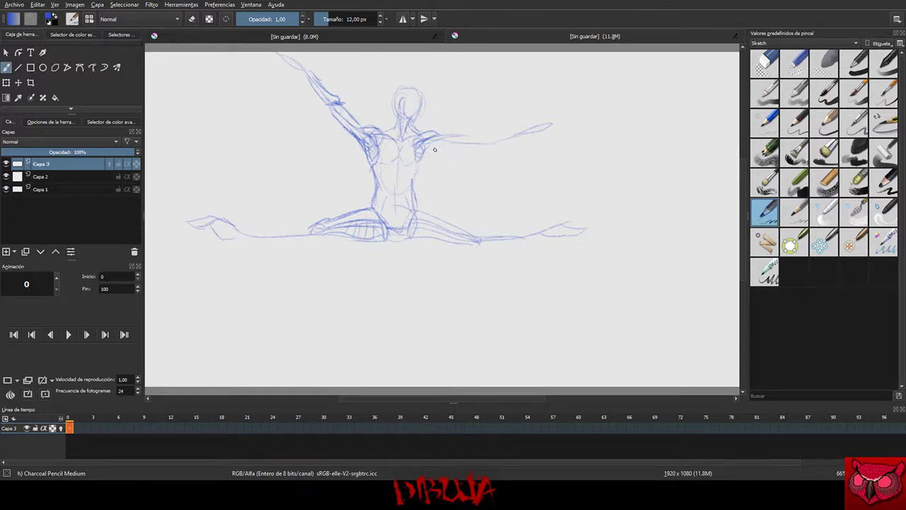
{"action": "left_click_drag", "start_coordinate": [423, 147], "coordinate": [475, 139]}
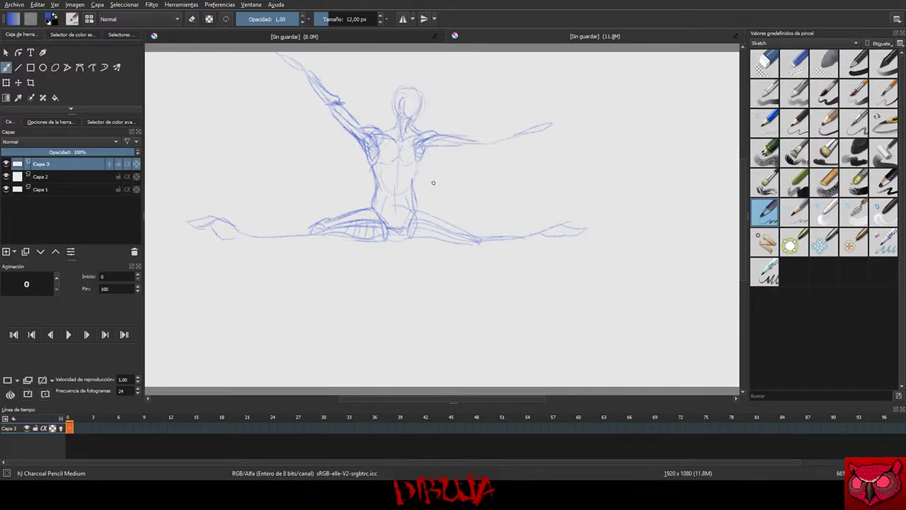
{"action": "left_click_drag", "start_coordinate": [400, 167], "coordinate": [408, 179]}
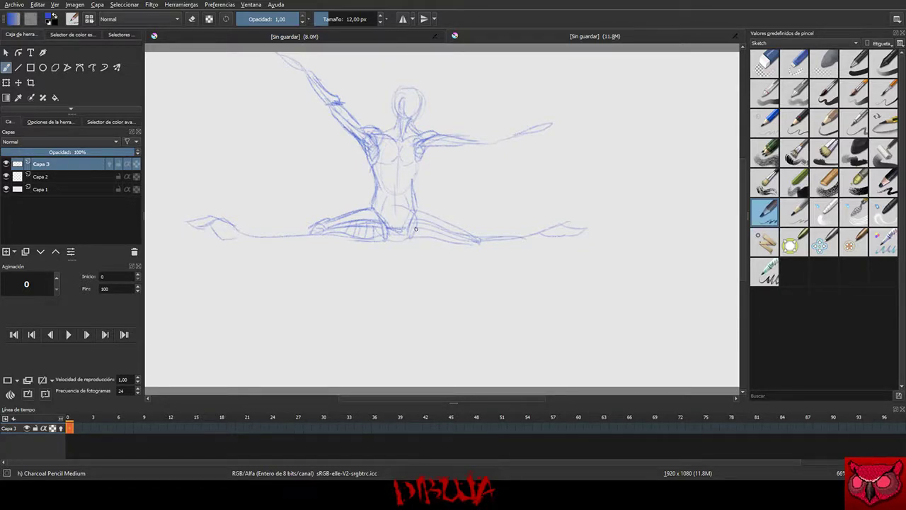
Step: Clear the spread-leg figure from frame 0 of Capa 3
{"action": "left_click", "coordinate": [75, 427]}
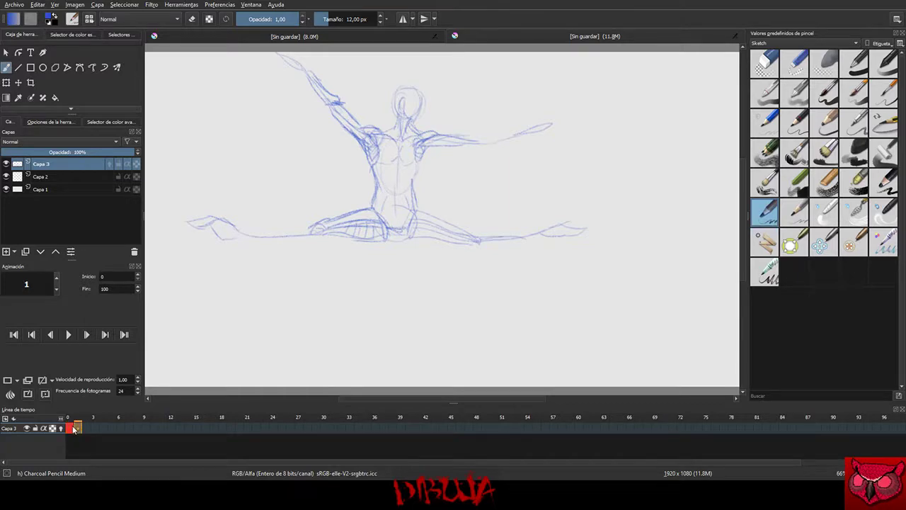
{"action": "left_click", "coordinate": [69, 428]}
{"action": "key", "text": "Delete"}
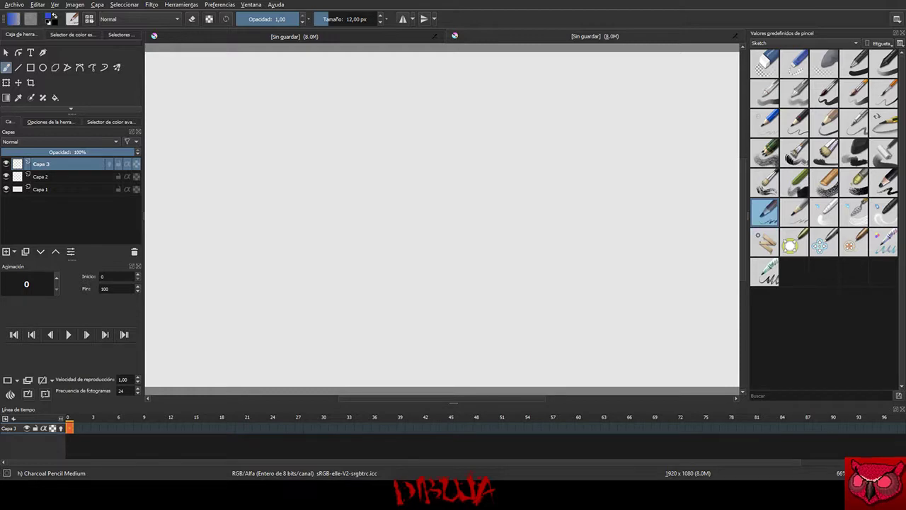
Step: Sketch a large block in perspective with two vertical edges, a slanted upper edge and a long, slightly arched top line
{"action": "left_click_drag", "start_coordinate": [538, 196], "coordinate": [541, 362]}
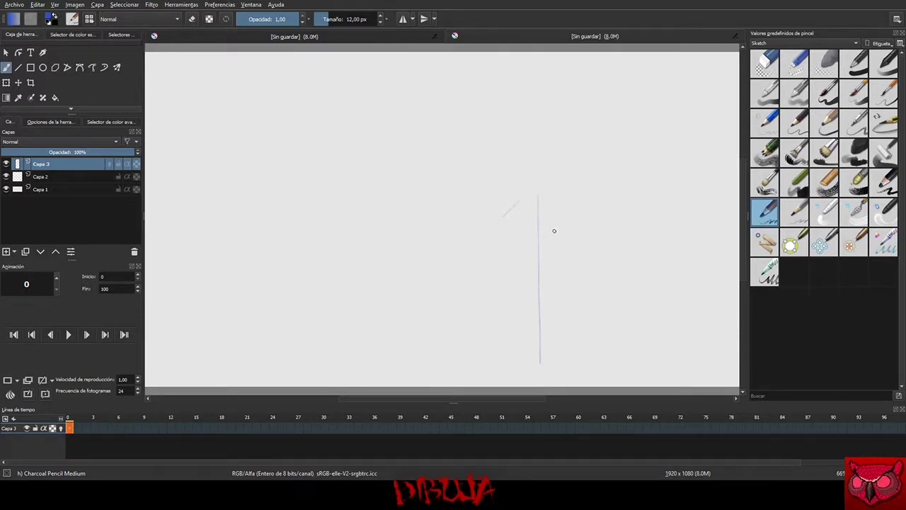
{"action": "key", "text": "ctrl+z"}
{"action": "mouse_move", "coordinate": [568, 228]}
{"action": "left_mouse_down"}
{"action": "mouse_move", "coordinate": [617, 182]}
{"action": "mouse_move", "coordinate": [614, 378]}
{"action": "left_mouse_up"}
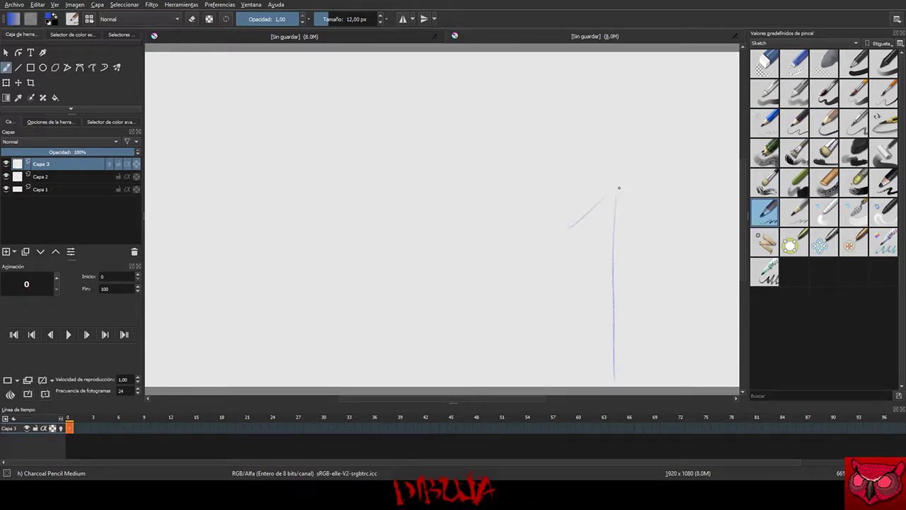
{"action": "left_click_drag", "start_coordinate": [621, 187], "coordinate": [737, 189]}
{"action": "left_click_drag", "start_coordinate": [565, 239], "coordinate": [571, 373]}
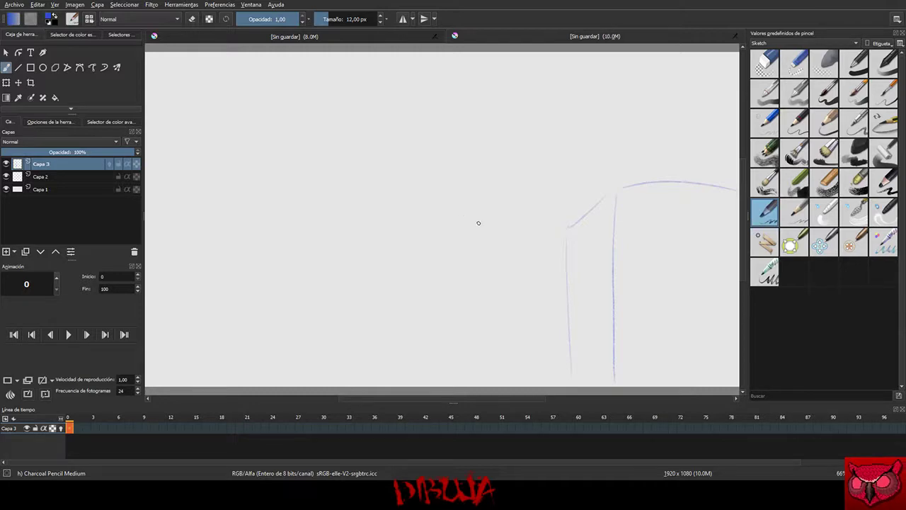
Step: Draw a small round head beside the block with a horizontal face guideline and pointed jaw, plus a shoulder circle overlapping beneath it
{"action": "mouse_move", "coordinate": [469, 227]}
{"action": "left_mouse_down"}
{"action": "mouse_move", "coordinate": [468, 252]}
{"action": "mouse_move", "coordinate": [486, 226]}
{"action": "mouse_move", "coordinate": [470, 219]}
{"action": "mouse_move", "coordinate": [472, 263]}
{"action": "left_mouse_up"}
{"action": "key", "text": "ctrl+z"}
{"action": "key", "text": "ctrl+z"}
{"action": "key", "text": "ctrl+z"}
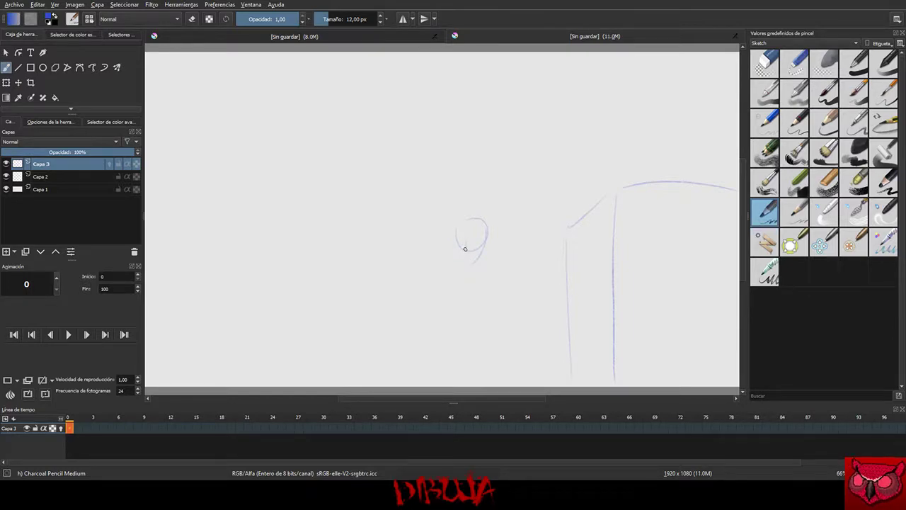
{"action": "left_click_drag", "start_coordinate": [456, 240], "coordinate": [487, 239]}
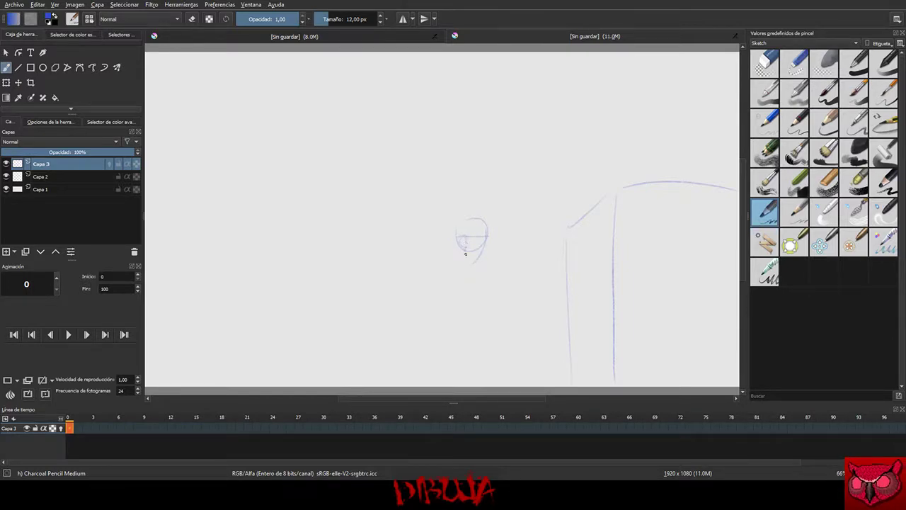
{"action": "left_click_drag", "start_coordinate": [464, 246], "coordinate": [476, 253]}
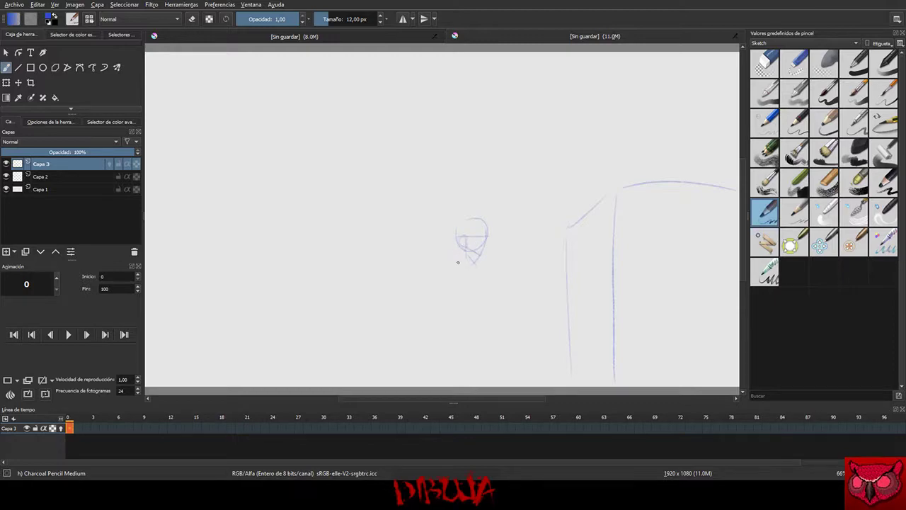
{"action": "mouse_move", "coordinate": [458, 263]}
{"action": "left_mouse_down"}
{"action": "mouse_move", "coordinate": [450, 267]}
{"action": "mouse_move", "coordinate": [464, 250]}
{"action": "left_mouse_up"}
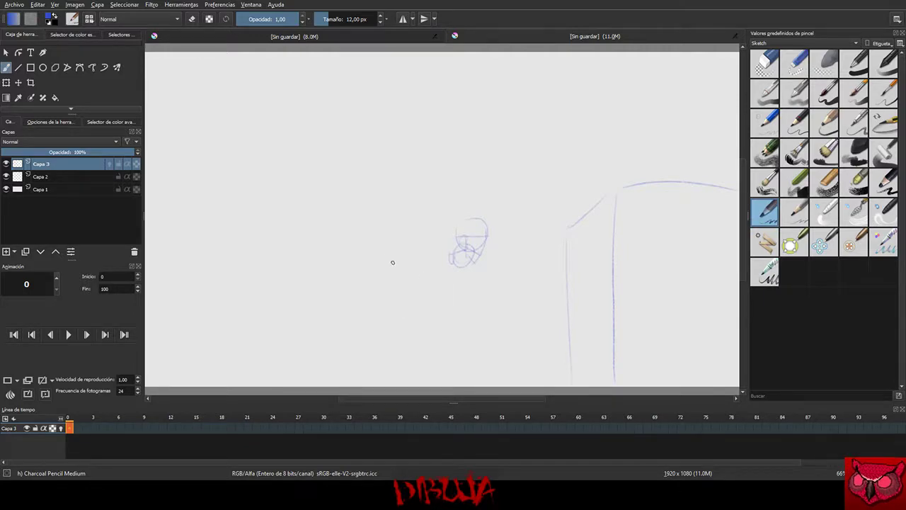
Step: Sketch a spine line from the shoulder to a pelvis circle, plus two straight arms reaching the block with upright hands
{"action": "mouse_move", "coordinate": [451, 257]}
{"action": "left_mouse_down"}
{"action": "mouse_move", "coordinate": [457, 265]}
{"action": "mouse_move", "coordinate": [415, 247]}
{"action": "mouse_move", "coordinate": [356, 253]}
{"action": "mouse_move", "coordinate": [338, 271]}
{"action": "mouse_move", "coordinate": [351, 244]}
{"action": "mouse_move", "coordinate": [338, 248]}
{"action": "mouse_move", "coordinate": [351, 255]}
{"action": "left_mouse_up"}
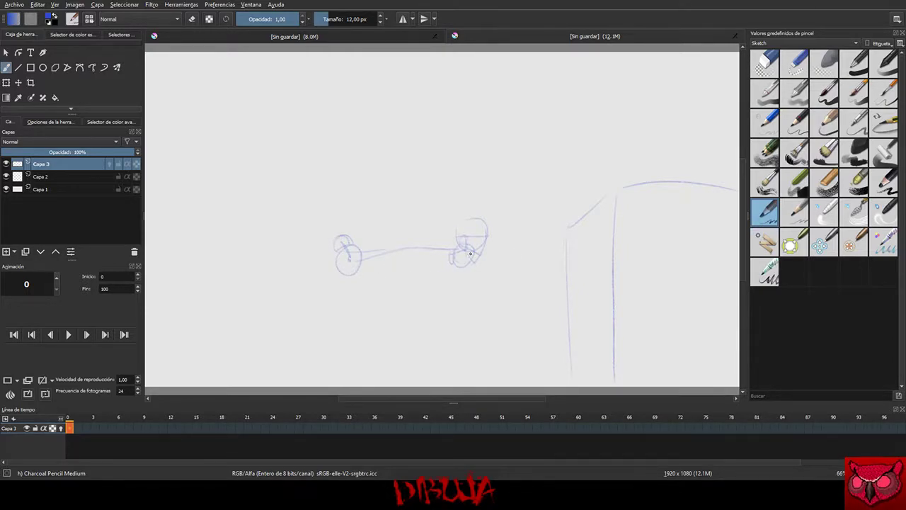
{"action": "mouse_move", "coordinate": [470, 254]}
{"action": "left_mouse_down"}
{"action": "mouse_move", "coordinate": [533, 258]}
{"action": "mouse_move", "coordinate": [597, 247]}
{"action": "mouse_move", "coordinate": [597, 222]}
{"action": "mouse_move", "coordinate": [587, 249]}
{"action": "left_mouse_up"}
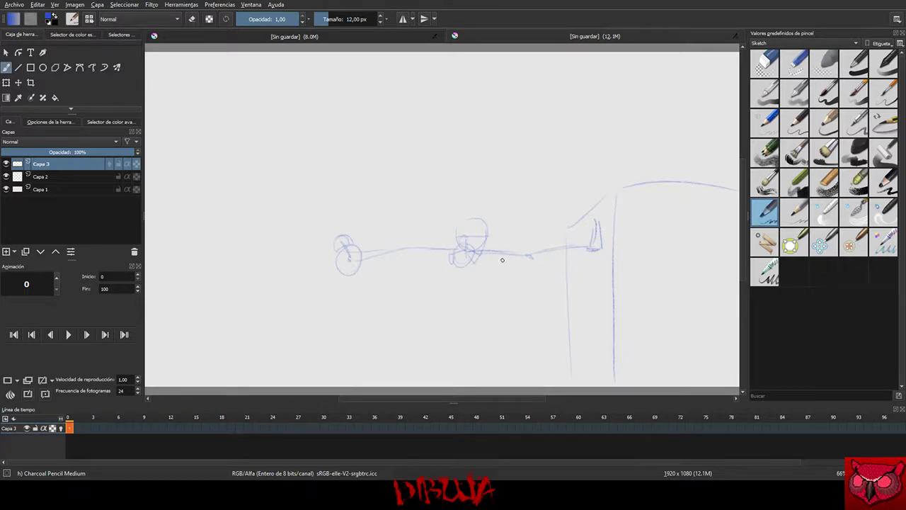
{"action": "left_click_drag", "start_coordinate": [477, 250], "coordinate": [591, 248]}
{"action": "mouse_move", "coordinate": [499, 261]}
{"action": "left_mouse_down"}
{"action": "mouse_move", "coordinate": [590, 257]}
{"action": "mouse_move", "coordinate": [572, 258]}
{"action": "left_mouse_up"}
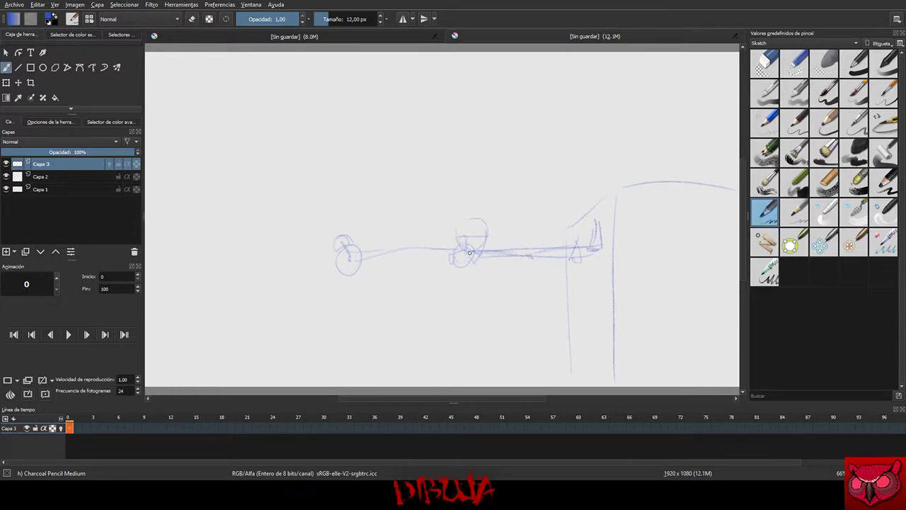
Step: Sketch short, angular upper-back and armpit lines running back from the shoulder circle
{"action": "left_click_drag", "start_coordinate": [409, 272], "coordinate": [446, 265]}
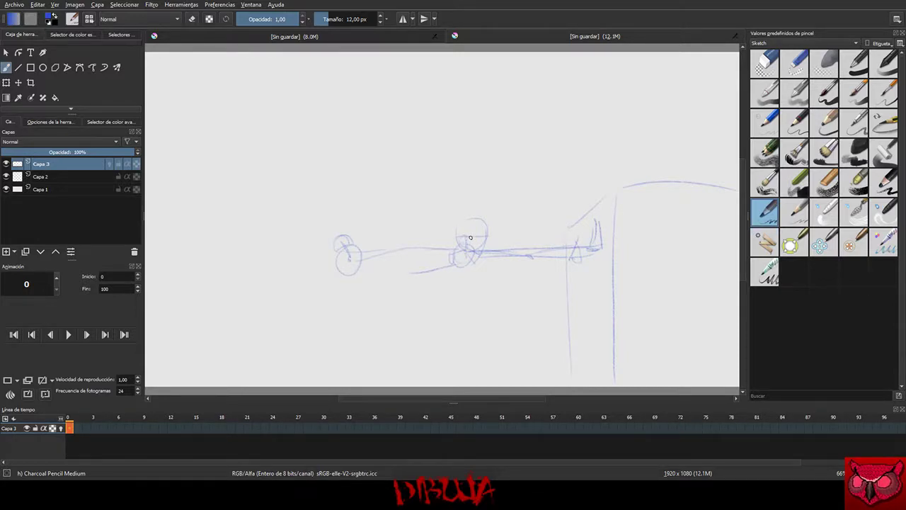
{"action": "key", "text": "ctrl+z"}
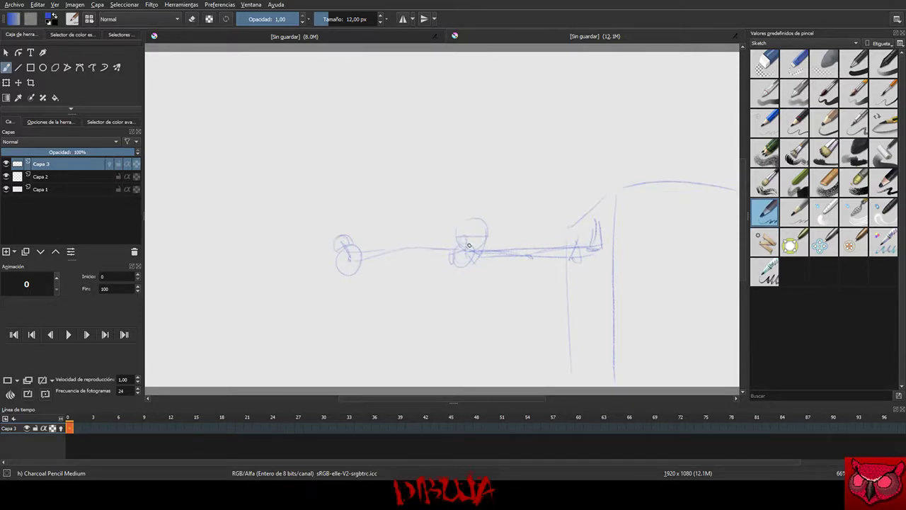
{"action": "left_click_drag", "start_coordinate": [462, 243], "coordinate": [424, 249]}
{"action": "key", "text": "ctrl+z"}
{"action": "key", "text": "ctrl+z"}
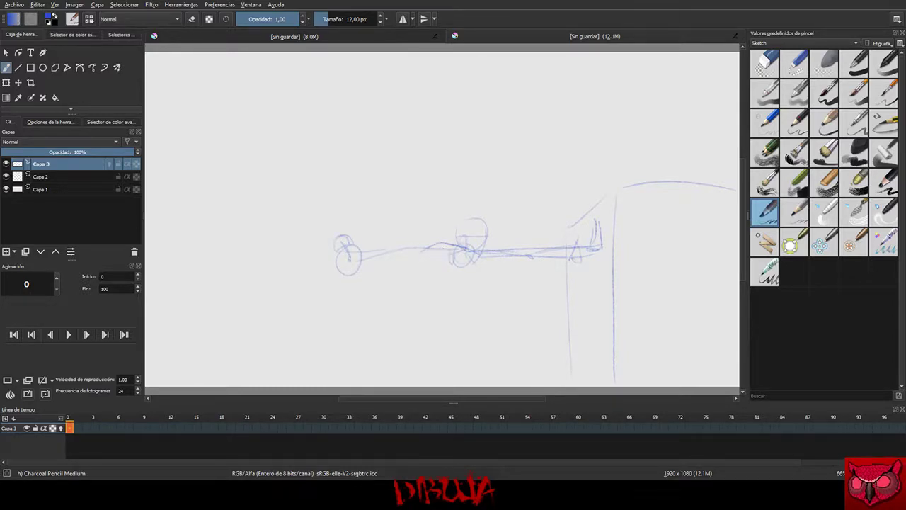
{"action": "mouse_move", "coordinate": [427, 248]}
{"action": "left_mouse_down"}
{"action": "mouse_move", "coordinate": [429, 263]}
{"action": "mouse_move", "coordinate": [464, 254]}
{"action": "mouse_move", "coordinate": [457, 266]}
{"action": "left_mouse_up"}
{"action": "key", "text": "ctrl+z"}
{"action": "left_click_drag", "start_coordinate": [432, 255], "coordinate": [451, 261]}
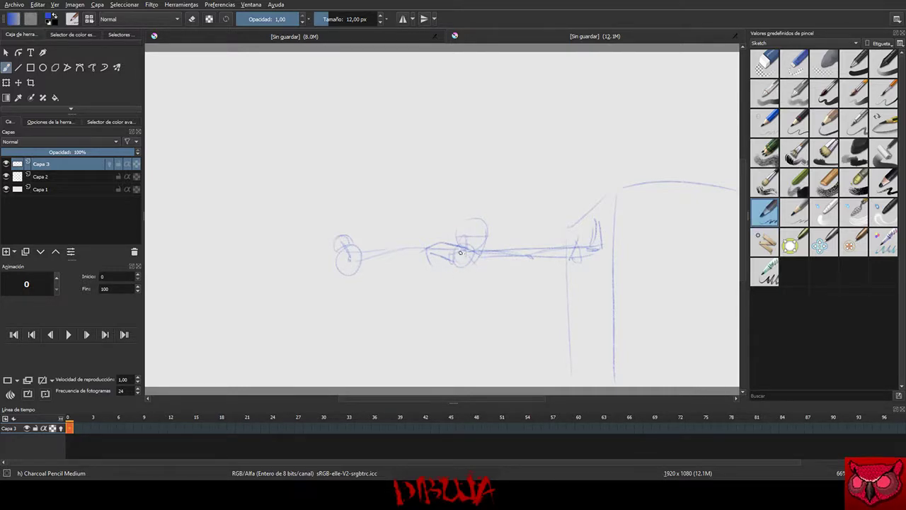
Step: Shape the near shoulder and contour the underside of the upper arm down to the elbow
{"action": "left_click_drag", "start_coordinate": [455, 246], "coordinate": [484, 249]}
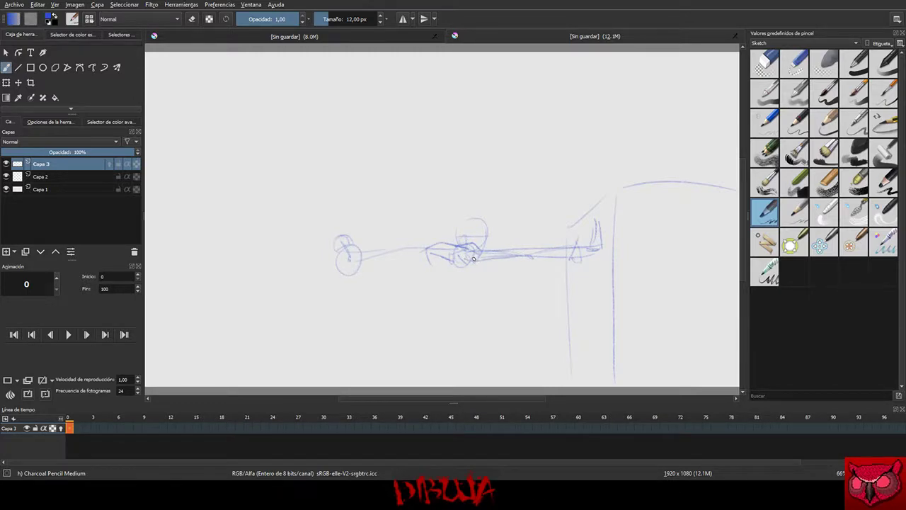
{"action": "left_click_drag", "start_coordinate": [461, 263], "coordinate": [529, 257]}
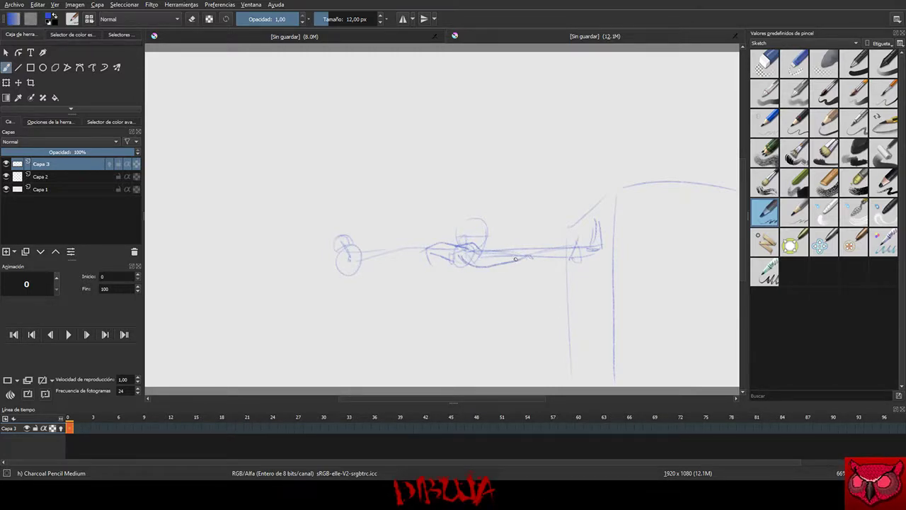
{"action": "key", "text": "ctrl+z"}
{"action": "mouse_move", "coordinate": [460, 255]}
{"action": "left_mouse_down"}
{"action": "mouse_move", "coordinate": [472, 265]}
{"action": "mouse_move", "coordinate": [528, 257]}
{"action": "left_mouse_up"}
{"action": "left_click_drag", "start_coordinate": [465, 254], "coordinate": [532, 258]}
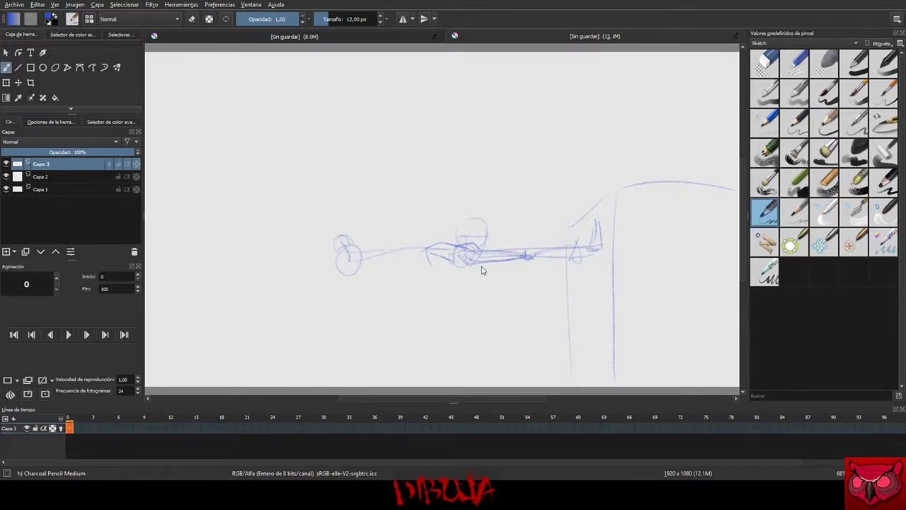
{"action": "mouse_move", "coordinate": [515, 258]}
{"action": "left_mouse_down"}
{"action": "mouse_move", "coordinate": [522, 252]}
{"action": "mouse_move", "coordinate": [476, 248]}
{"action": "mouse_move", "coordinate": [522, 260]}
{"action": "left_mouse_up"}
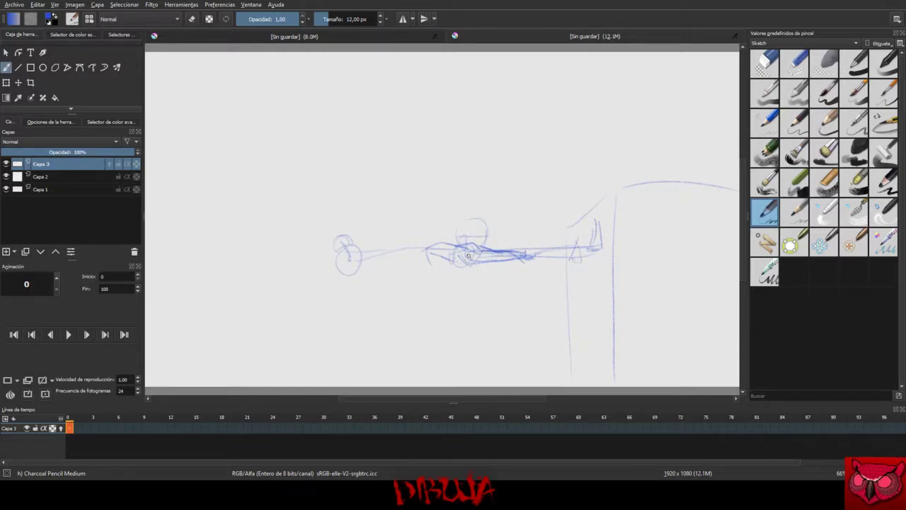
Step: Undo the last arm strokes, then redraw the upper arm's top edge and darken the forearm, hand and shoulder blade
{"action": "key", "text": "ctrl+z"}
{"action": "key", "text": "ctrl+z"}
{"action": "key", "text": "ctrl+z"}
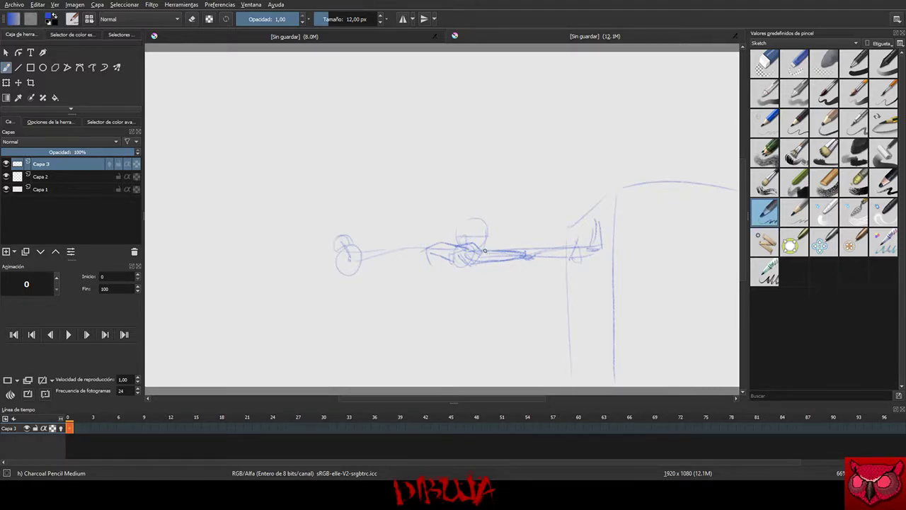
{"action": "mouse_move", "coordinate": [480, 249]}
{"action": "left_mouse_down"}
{"action": "mouse_move", "coordinate": [526, 257]}
{"action": "mouse_move", "coordinate": [496, 255]}
{"action": "left_mouse_up"}
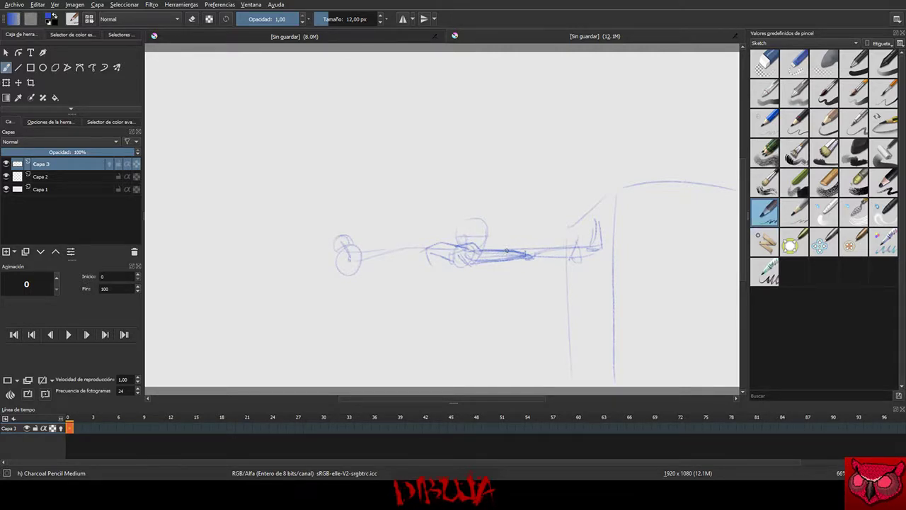
{"action": "left_click_drag", "start_coordinate": [502, 250], "coordinate": [528, 247]}
{"action": "mouse_move", "coordinate": [533, 245]}
{"action": "left_mouse_down"}
{"action": "mouse_move", "coordinate": [572, 251]}
{"action": "mouse_move", "coordinate": [547, 250]}
{"action": "mouse_move", "coordinate": [569, 250]}
{"action": "mouse_move", "coordinate": [530, 261]}
{"action": "mouse_move", "coordinate": [568, 256]}
{"action": "mouse_move", "coordinate": [536, 247]}
{"action": "mouse_move", "coordinate": [589, 252]}
{"action": "mouse_move", "coordinate": [592, 226]}
{"action": "mouse_move", "coordinate": [601, 249]}
{"action": "mouse_move", "coordinate": [587, 253]}
{"action": "mouse_move", "coordinate": [601, 241]}
{"action": "mouse_move", "coordinate": [594, 221]}
{"action": "mouse_move", "coordinate": [578, 260]}
{"action": "mouse_move", "coordinate": [553, 241]}
{"action": "mouse_move", "coordinate": [517, 242]}
{"action": "left_mouse_up"}
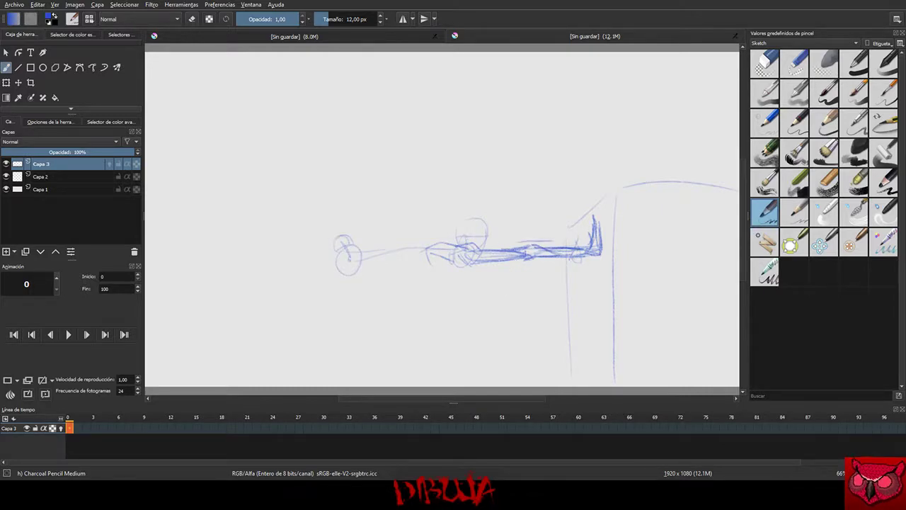
{"action": "left_click_drag", "start_coordinate": [450, 243], "coordinate": [467, 254]}
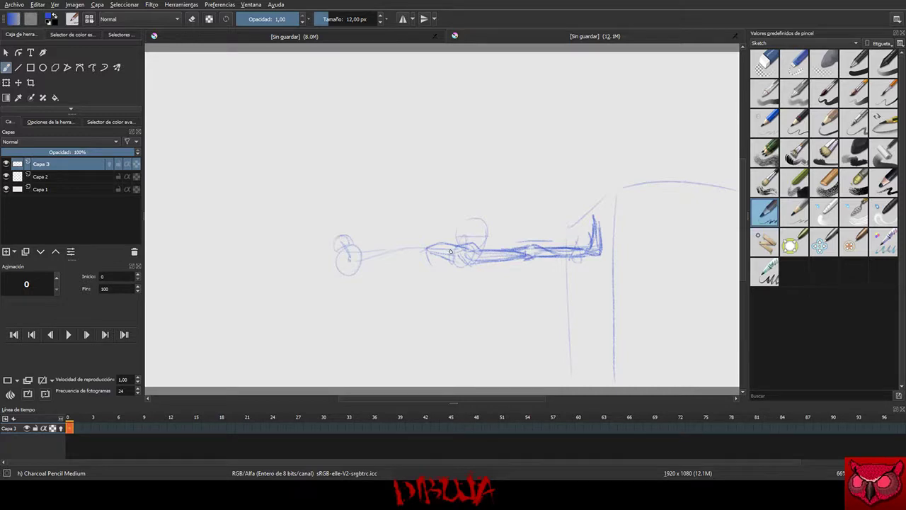
{"action": "left_click_drag", "start_coordinate": [461, 266], "coordinate": [411, 270]}
{"action": "key", "text": "ctrl+z"}
{"action": "key", "text": "ctrl+z"}
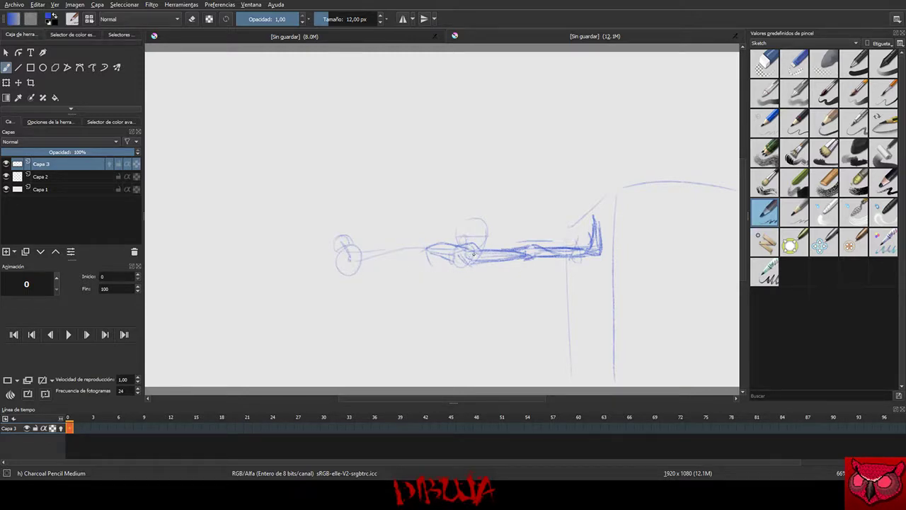
{"action": "key", "text": "ctrl+shift+z"}
{"action": "key", "text": "ctrl+shift+z"}
{"action": "key", "text": "ctrl+z"}
{"action": "key", "text": "ctrl+z"}
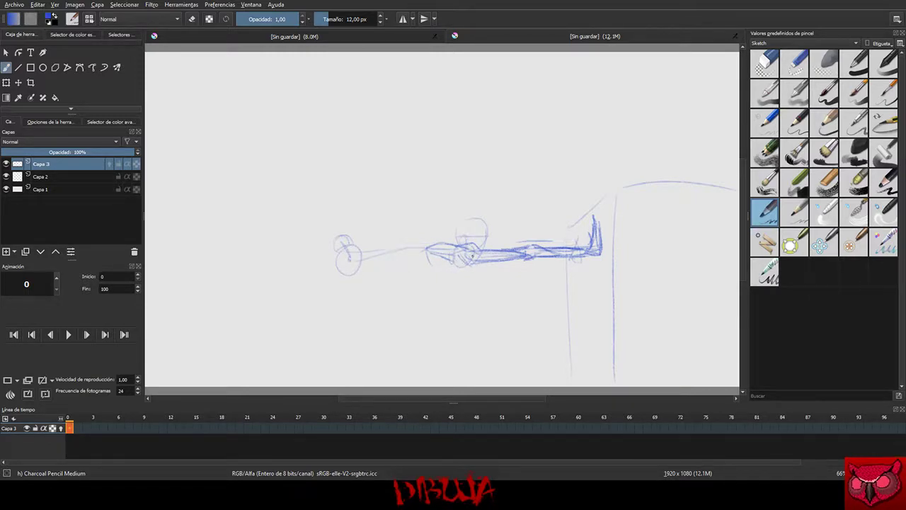
{"action": "key", "text": "ctrl+shift+z"}
{"action": "key", "text": "ctrl+shift+z"}
{"action": "key", "text": "ctrl+z"}
{"action": "key", "text": "ctrl+z"}
{"action": "left_click_drag", "start_coordinate": [354, 275], "coordinate": [378, 268]}
{"action": "left_click_drag", "start_coordinate": [363, 237], "coordinate": [386, 262]}
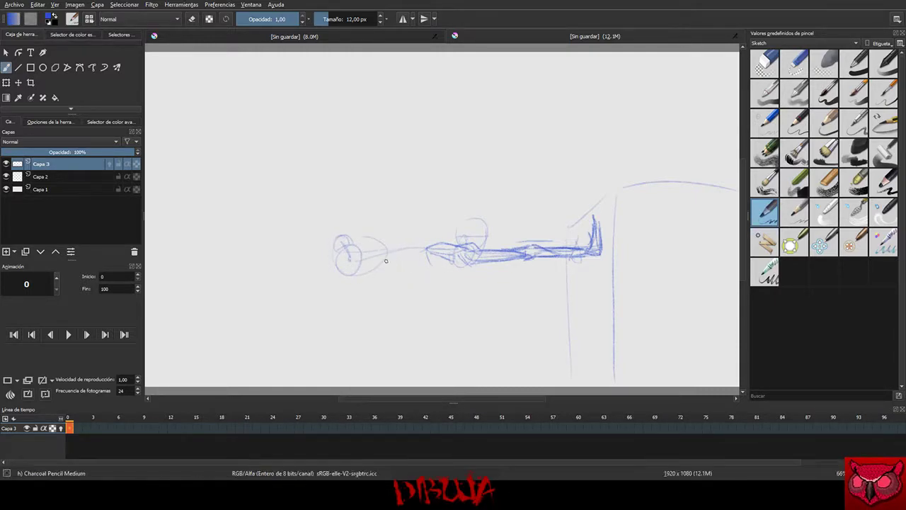
{"action": "key", "text": "ctrl+z"}
{"action": "mouse_move", "coordinate": [466, 271]}
{"action": "left_mouse_down"}
{"action": "mouse_move", "coordinate": [452, 247]}
{"action": "mouse_move", "coordinate": [401, 255]}
{"action": "mouse_move", "coordinate": [458, 240]}
{"action": "mouse_move", "coordinate": [392, 265]}
{"action": "mouse_move", "coordinate": [460, 245]}
{"action": "left_mouse_up"}
{"action": "key", "text": "ctrl+z"}
{"action": "key", "text": "ctrl+z"}
{"action": "key", "text": "ctrl+z"}
{"action": "key", "text": "ctrl+z"}
{"action": "key", "text": "ctrl+z"}
{"action": "key", "text": "ctrl+z"}
{"action": "mouse_move", "coordinate": [361, 134]}
{"action": "left_mouse_down"}
{"action": "mouse_move", "coordinate": [379, 182]}
{"action": "mouse_move", "coordinate": [360, 221]}
{"action": "left_mouse_up"}
{"action": "key", "text": "ctrl+z"}
{"action": "key", "text": "ctrl+z"}
{"action": "mouse_move", "coordinate": [453, 244]}
{"action": "left_mouse_down"}
{"action": "mouse_move", "coordinate": [469, 253]}
{"action": "mouse_move", "coordinate": [431, 279]}
{"action": "left_mouse_up"}
{"action": "key", "text": "ctrl+z"}
{"action": "key", "text": "ctrl+z"}
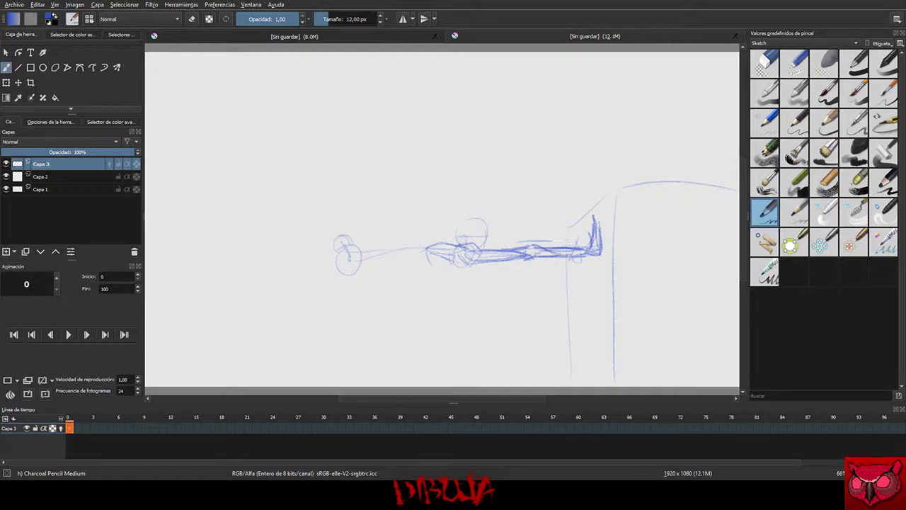
Step: Draw the torso with a long arched back line and a curved underside tapering from the chest to the waist
{"action": "mouse_move", "coordinate": [460, 245]}
{"action": "left_mouse_down"}
{"action": "mouse_move", "coordinate": [397, 250]}
{"action": "mouse_move", "coordinate": [454, 243]}
{"action": "mouse_move", "coordinate": [405, 243]}
{"action": "mouse_move", "coordinate": [381, 259]}
{"action": "mouse_move", "coordinate": [441, 241]}
{"action": "left_mouse_up"}
{"action": "key", "text": "ctrl+z"}
{"action": "key", "text": "ctrl+z"}
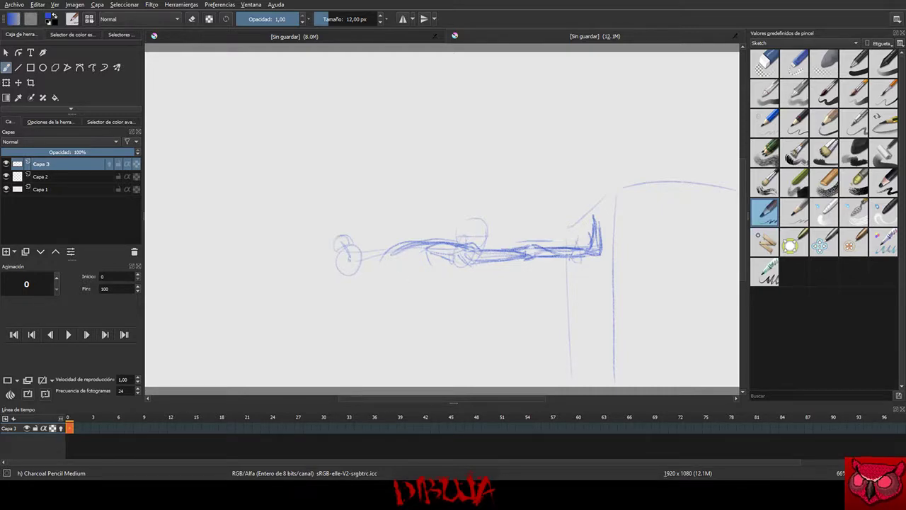
{"action": "mouse_move", "coordinate": [471, 263]}
{"action": "left_mouse_down"}
{"action": "mouse_move", "coordinate": [427, 278]}
{"action": "mouse_move", "coordinate": [435, 266]}
{"action": "mouse_move", "coordinate": [429, 277]}
{"action": "mouse_move", "coordinate": [436, 274]}
{"action": "mouse_move", "coordinate": [391, 262]}
{"action": "mouse_move", "coordinate": [409, 267]}
{"action": "mouse_move", "coordinate": [391, 250]}
{"action": "mouse_move", "coordinate": [417, 272]}
{"action": "mouse_move", "coordinate": [399, 256]}
{"action": "left_mouse_up"}
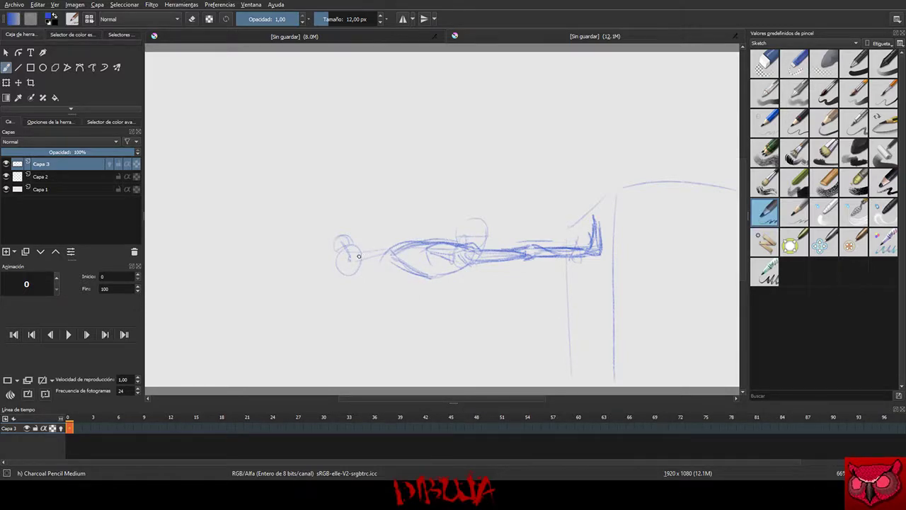
Step: Draw a new hip circle closer to the waist and a curved pelvis edge facing the torso
{"action": "mouse_move", "coordinate": [347, 262]}
{"action": "left_mouse_down"}
{"action": "mouse_move", "coordinate": [372, 256]}
{"action": "mouse_move", "coordinate": [342, 242]}
{"action": "left_mouse_up"}
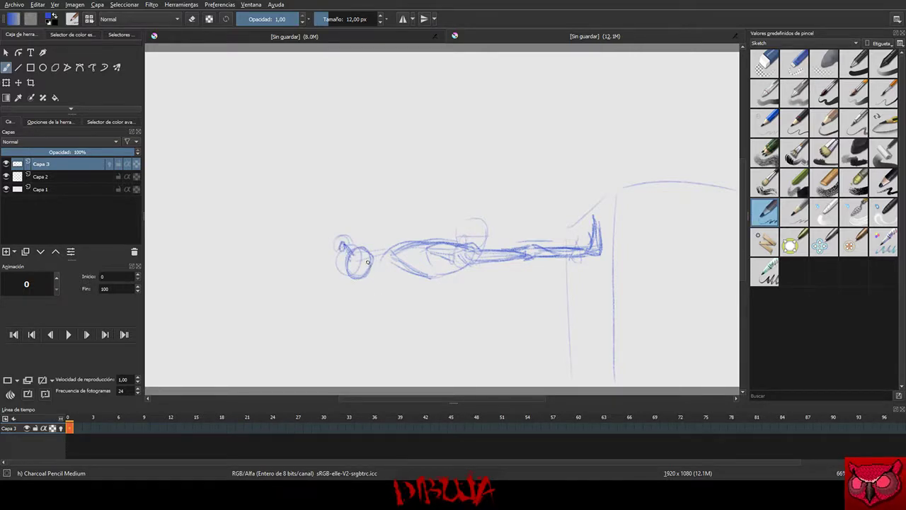
{"action": "key", "text": "ctrl+z"}
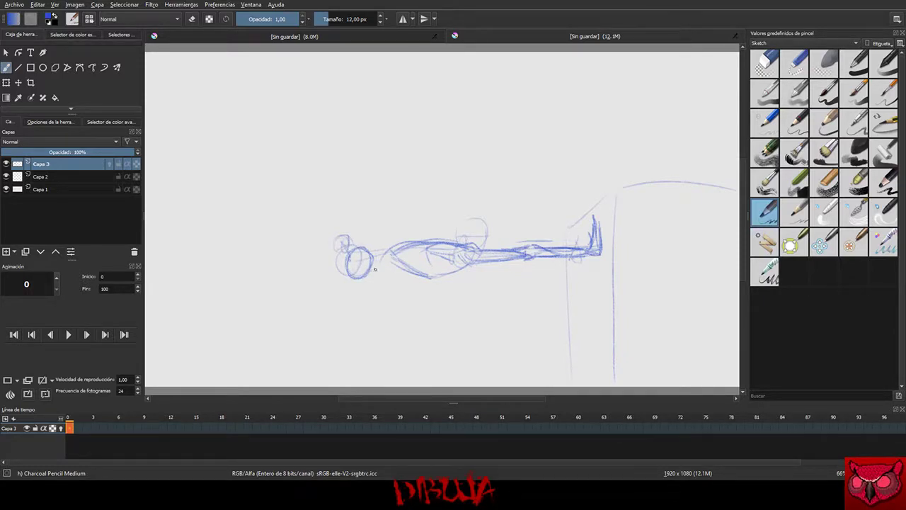
{"action": "mouse_move", "coordinate": [374, 269]}
{"action": "left_mouse_down"}
{"action": "mouse_move", "coordinate": [363, 246]}
{"action": "mouse_move", "coordinate": [360, 282]}
{"action": "left_mouse_up"}
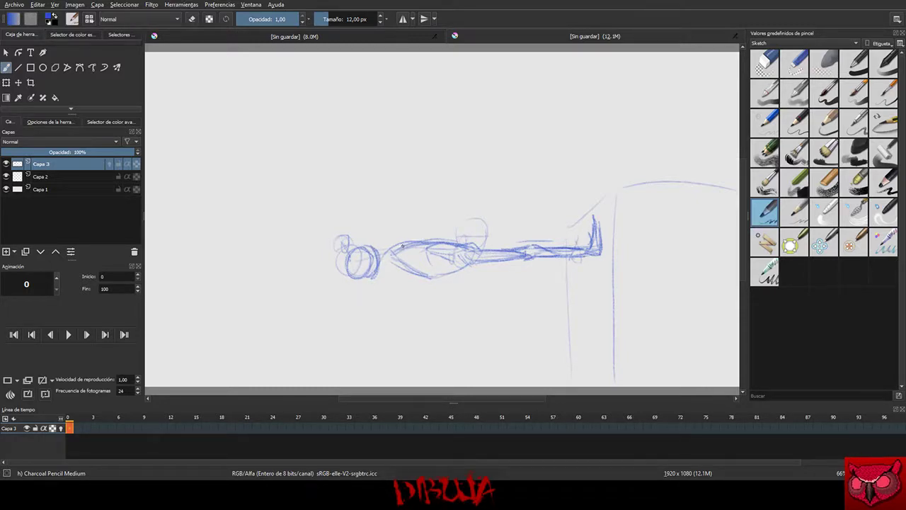
{"action": "mouse_move", "coordinate": [367, 246]}
{"action": "left_mouse_down"}
{"action": "mouse_move", "coordinate": [331, 258]}
{"action": "mouse_move", "coordinate": [352, 242]}
{"action": "mouse_move", "coordinate": [367, 245]}
{"action": "mouse_move", "coordinate": [333, 252]}
{"action": "mouse_move", "coordinate": [346, 277]}
{"action": "left_mouse_up"}
{"action": "key", "text": "ctrl+z"}
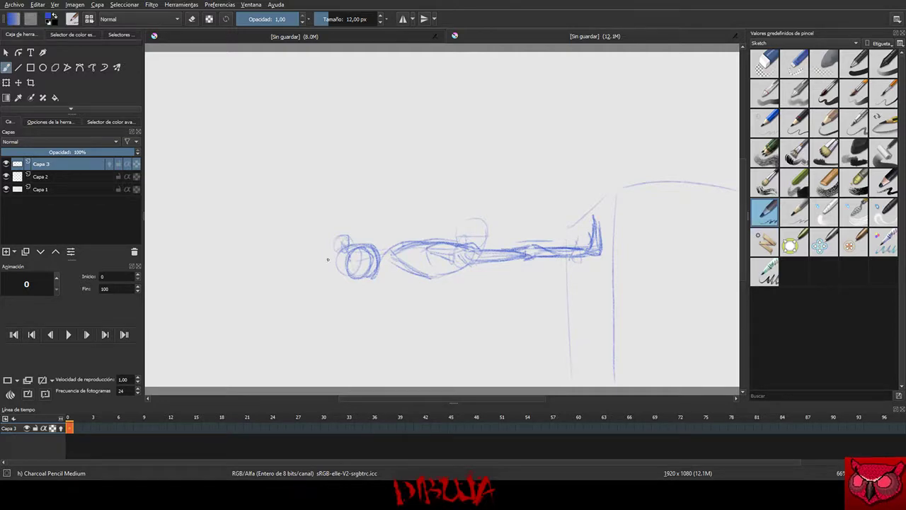
Step: Outline both edges of the thighs extending diagonally downward from the hips and connect them to the waist
{"action": "left_click_drag", "start_coordinate": [343, 245], "coordinate": [318, 303]}
{"action": "left_click_drag", "start_coordinate": [323, 282], "coordinate": [291, 340]}
{"action": "left_click_drag", "start_coordinate": [329, 267], "coordinate": [295, 339]}
{"action": "key", "text": "ctrl+z"}
{"action": "key", "text": "ctrl+z"}
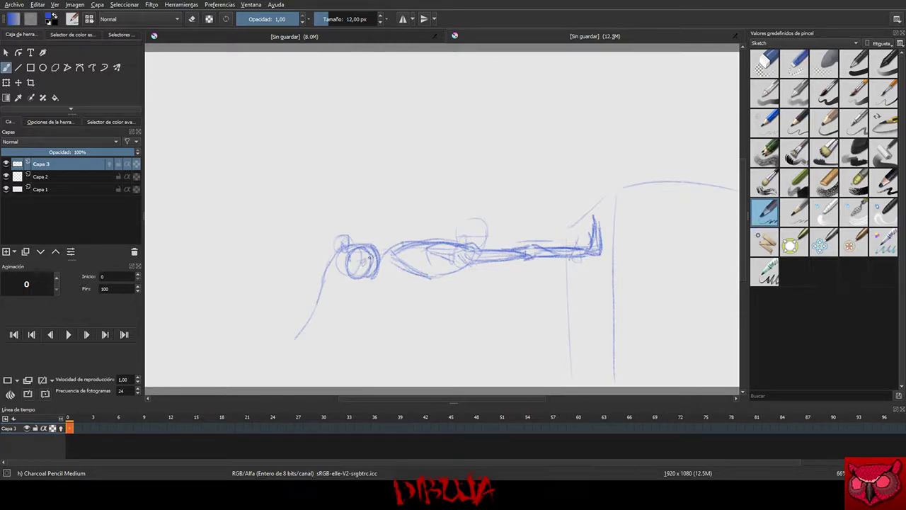
{"action": "mouse_move", "coordinate": [373, 257]}
{"action": "left_mouse_down"}
{"action": "mouse_move", "coordinate": [352, 282]}
{"action": "mouse_move", "coordinate": [377, 259]}
{"action": "mouse_move", "coordinate": [426, 275]}
{"action": "mouse_move", "coordinate": [405, 268]}
{"action": "mouse_move", "coordinate": [382, 281]}
{"action": "mouse_move", "coordinate": [394, 267]}
{"action": "mouse_move", "coordinate": [363, 300]}
{"action": "left_mouse_up"}
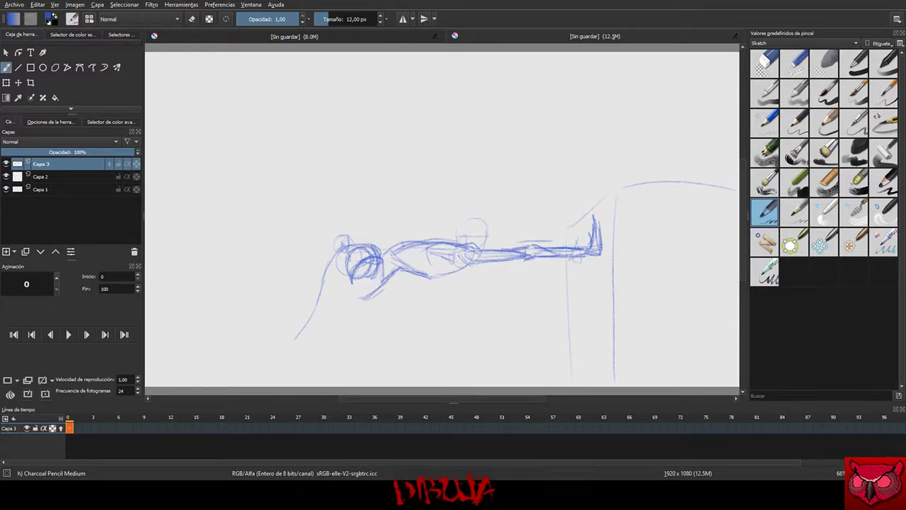
{"action": "mouse_move", "coordinate": [383, 281]}
{"action": "left_mouse_down"}
{"action": "mouse_move", "coordinate": [309, 340]}
{"action": "mouse_move", "coordinate": [349, 317]}
{"action": "mouse_move", "coordinate": [343, 256]}
{"action": "mouse_move", "coordinate": [326, 283]}
{"action": "mouse_move", "coordinate": [368, 239]}
{"action": "mouse_move", "coordinate": [341, 236]}
{"action": "mouse_move", "coordinate": [323, 259]}
{"action": "mouse_move", "coordinate": [357, 236]}
{"action": "mouse_move", "coordinate": [295, 318]}
{"action": "mouse_move", "coordinate": [323, 263]}
{"action": "left_mouse_up"}
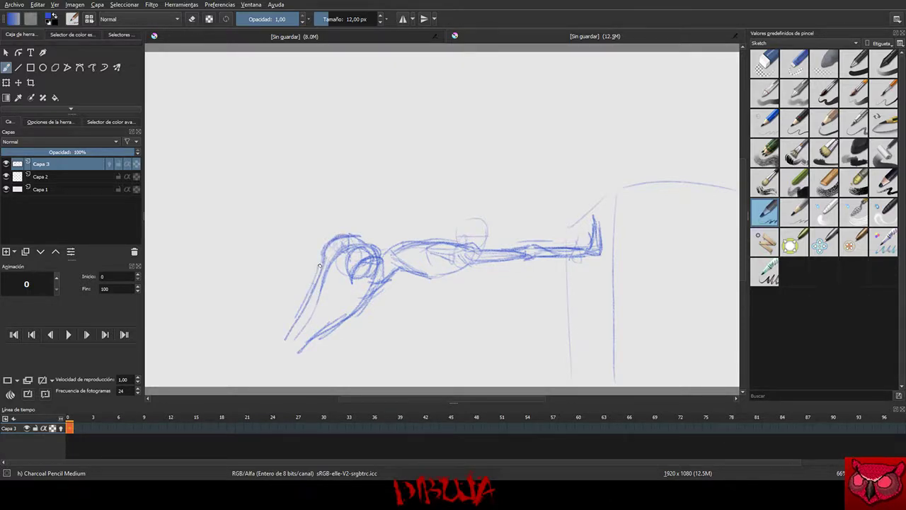
Step: Reinforce the buttocks, lower back and inner thigh lines, close the knee end, and darken the round head
{"action": "mouse_move", "coordinate": [356, 233]}
{"action": "left_mouse_down"}
{"action": "mouse_move", "coordinate": [392, 246]}
{"action": "mouse_move", "coordinate": [417, 241]}
{"action": "mouse_move", "coordinate": [373, 253]}
{"action": "mouse_move", "coordinate": [343, 244]}
{"action": "left_mouse_up"}
{"action": "mouse_move", "coordinate": [340, 250]}
{"action": "left_mouse_down"}
{"action": "mouse_move", "coordinate": [329, 265]}
{"action": "mouse_move", "coordinate": [464, 239]}
{"action": "mouse_move", "coordinate": [418, 246]}
{"action": "left_mouse_up"}
{"action": "mouse_move", "coordinate": [359, 270]}
{"action": "left_mouse_down"}
{"action": "mouse_move", "coordinate": [328, 275]}
{"action": "mouse_move", "coordinate": [350, 279]}
{"action": "mouse_move", "coordinate": [336, 262]}
{"action": "mouse_move", "coordinate": [364, 297]}
{"action": "mouse_move", "coordinate": [318, 340]}
{"action": "mouse_move", "coordinate": [295, 336]}
{"action": "mouse_move", "coordinate": [302, 348]}
{"action": "mouse_move", "coordinate": [294, 344]}
{"action": "mouse_move", "coordinate": [327, 281]}
{"action": "mouse_move", "coordinate": [315, 303]}
{"action": "mouse_move", "coordinate": [334, 295]}
{"action": "mouse_move", "coordinate": [344, 275]}
{"action": "mouse_move", "coordinate": [309, 326]}
{"action": "mouse_move", "coordinate": [340, 282]}
{"action": "left_mouse_up"}
{"action": "mouse_move", "coordinate": [459, 242]}
{"action": "left_mouse_down"}
{"action": "mouse_move", "coordinate": [480, 221]}
{"action": "mouse_move", "coordinate": [453, 234]}
{"action": "mouse_move", "coordinate": [486, 238]}
{"action": "left_mouse_up"}
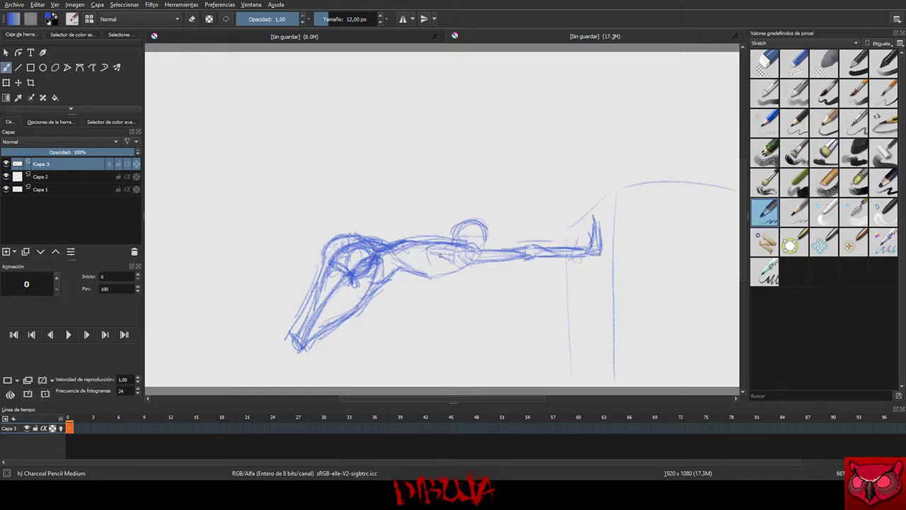
Step: Handwrite "No" in the empty space above the figure's back
{"action": "left_click_drag", "start_coordinate": [412, 167], "coordinate": [435, 170]}
{"action": "left_click_drag", "start_coordinate": [447, 170], "coordinate": [444, 171]}
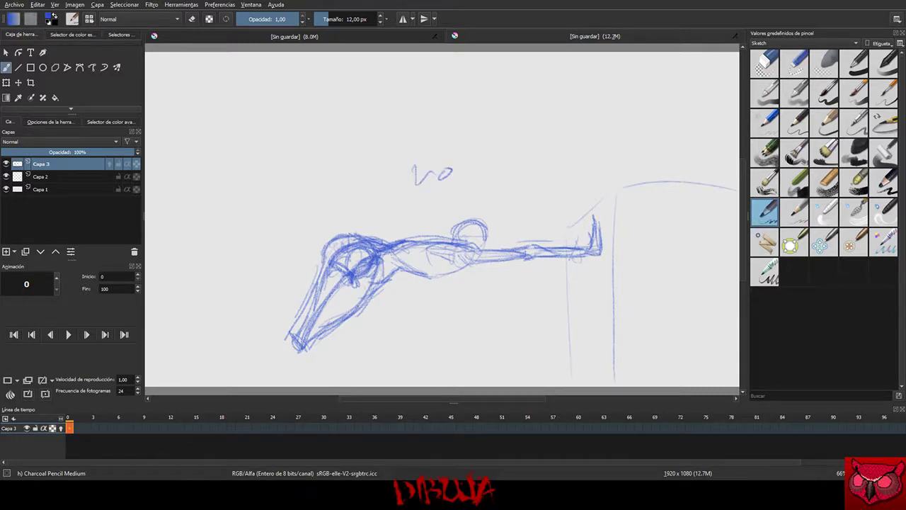